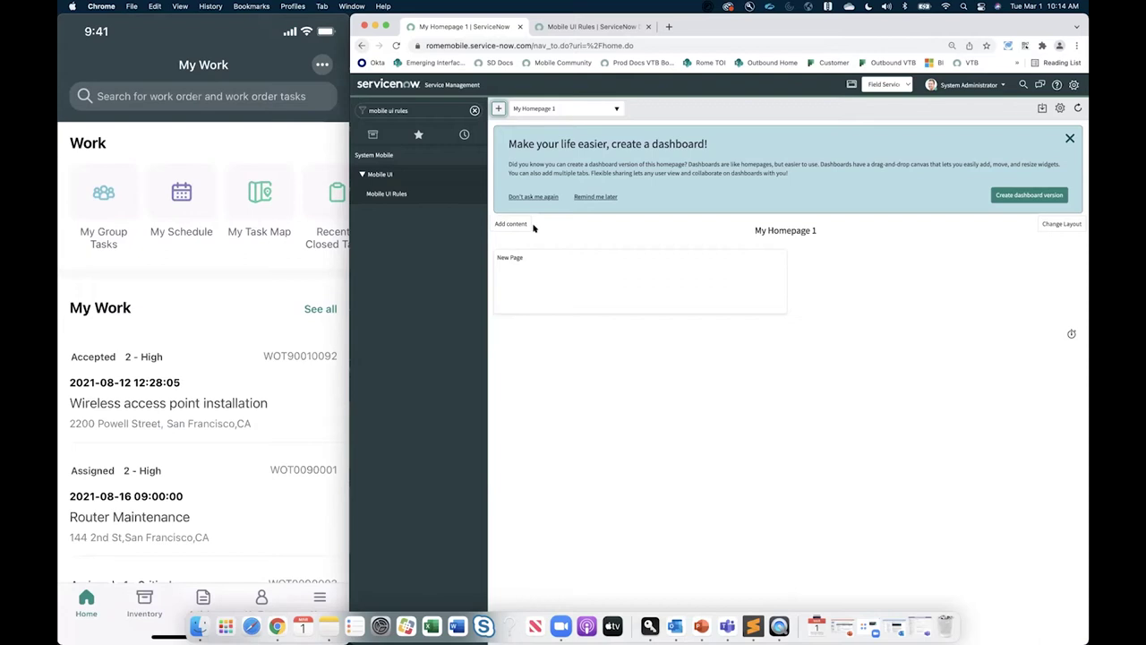
# Find "mobile card" in the application navigator and open the Mobile Card Builder
pyautogui.moveTo(189, 391)
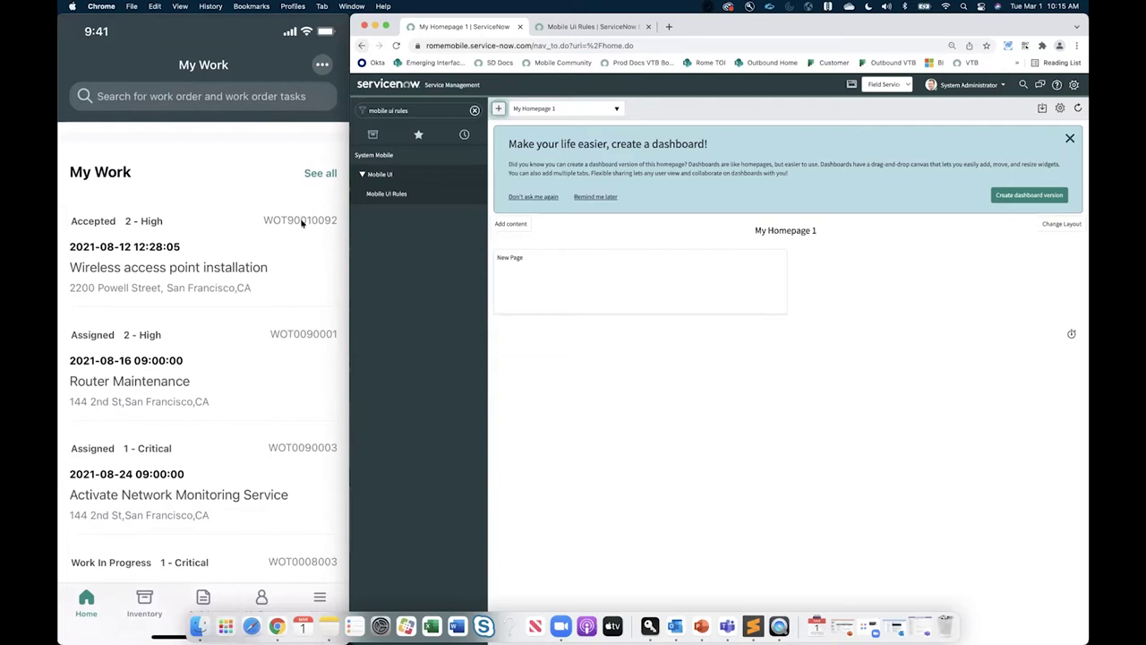
pyautogui.click(399, 111)
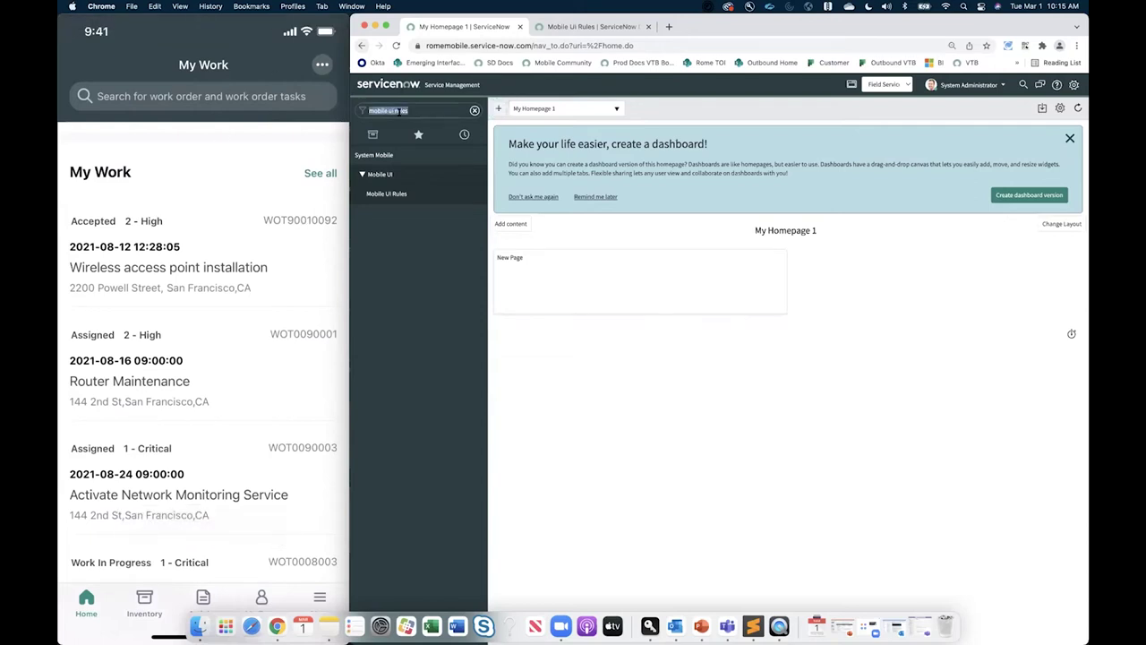
pyautogui.write('mobile card')
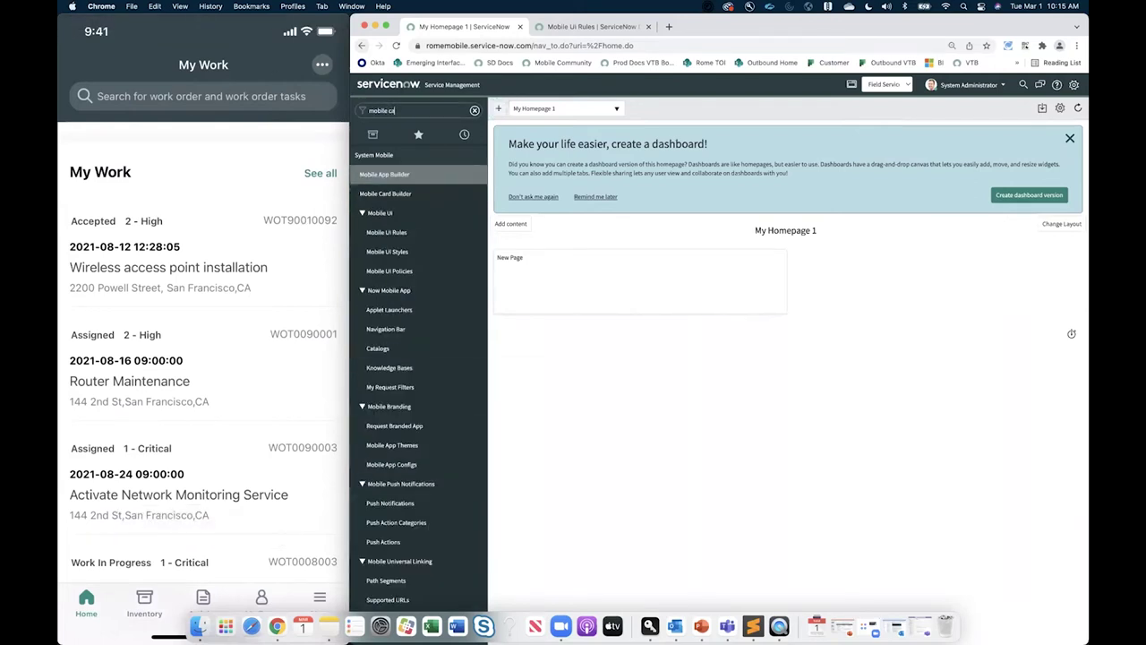
pyautogui.click(402, 173)
pyautogui.press('super+equal')
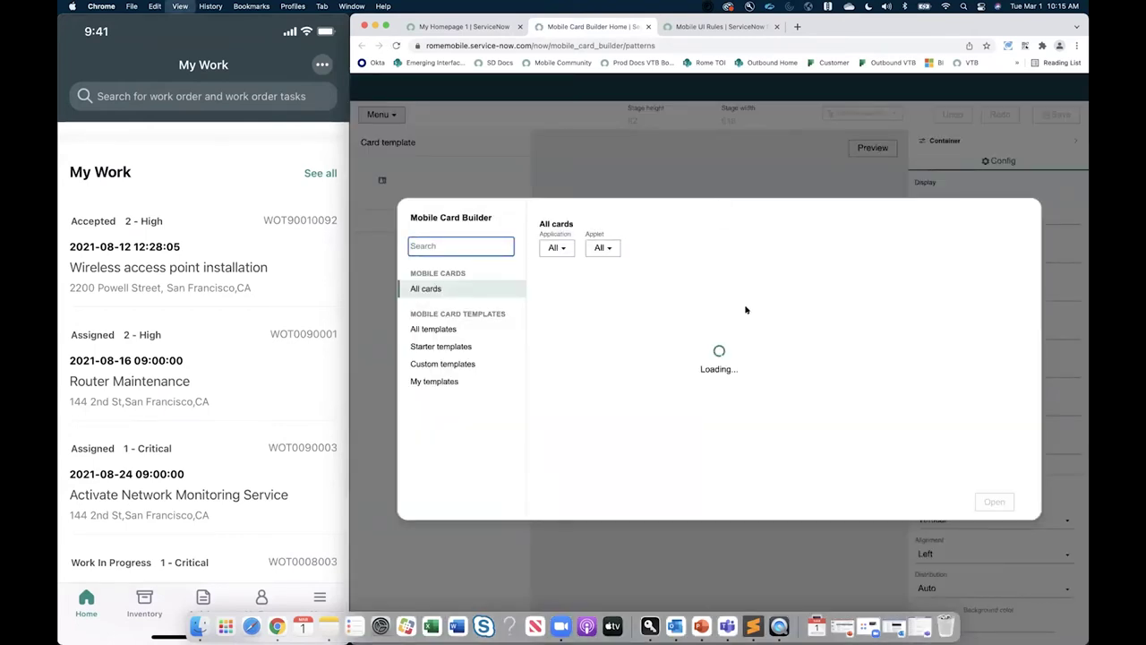
pyautogui.press('super+equal')
pyautogui.press('super+minus')
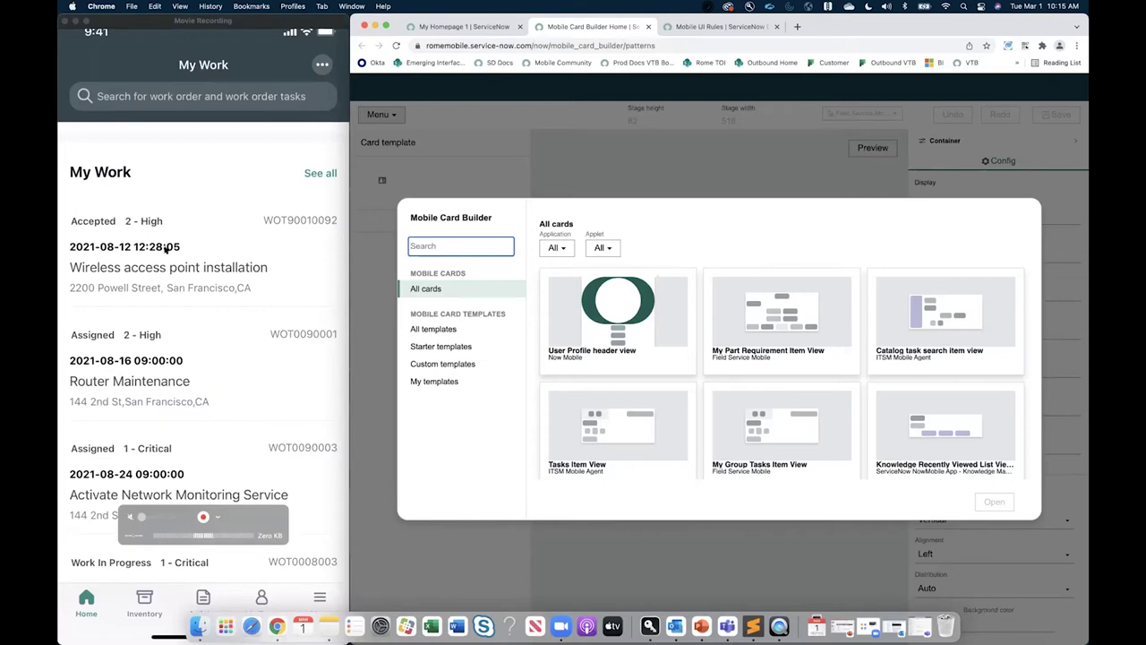
# Return to the homepage, find "screens" in the application navigator and open the System Mobile Screens list
pyautogui.click(476, 30)
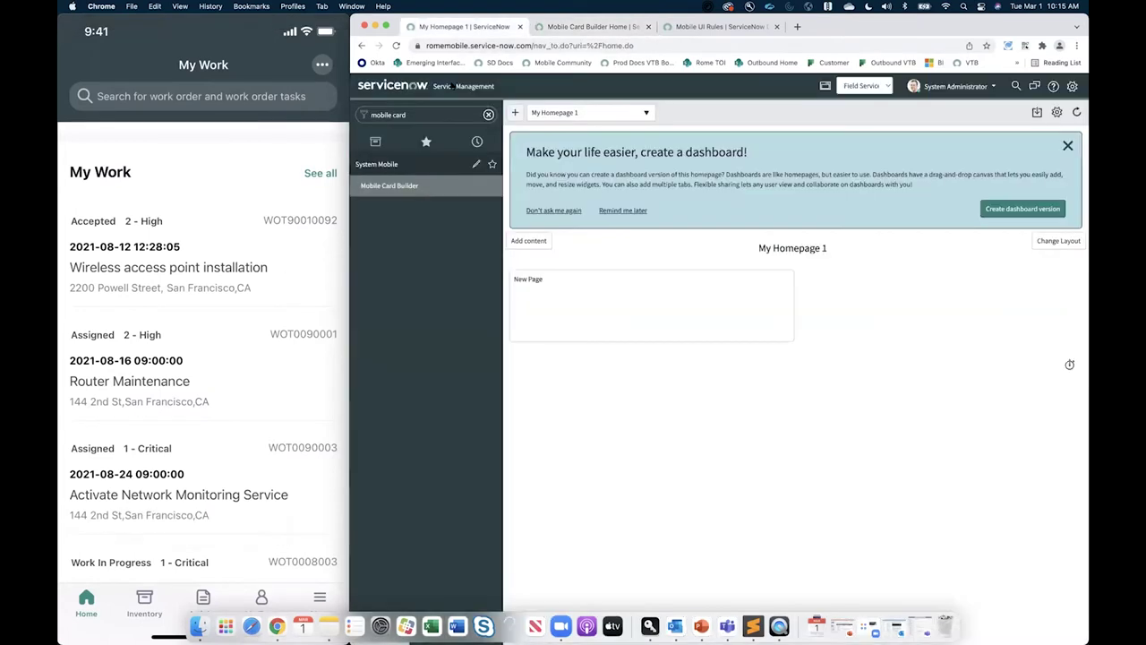
pyautogui.click(444, 115)
pyautogui.write('screens')
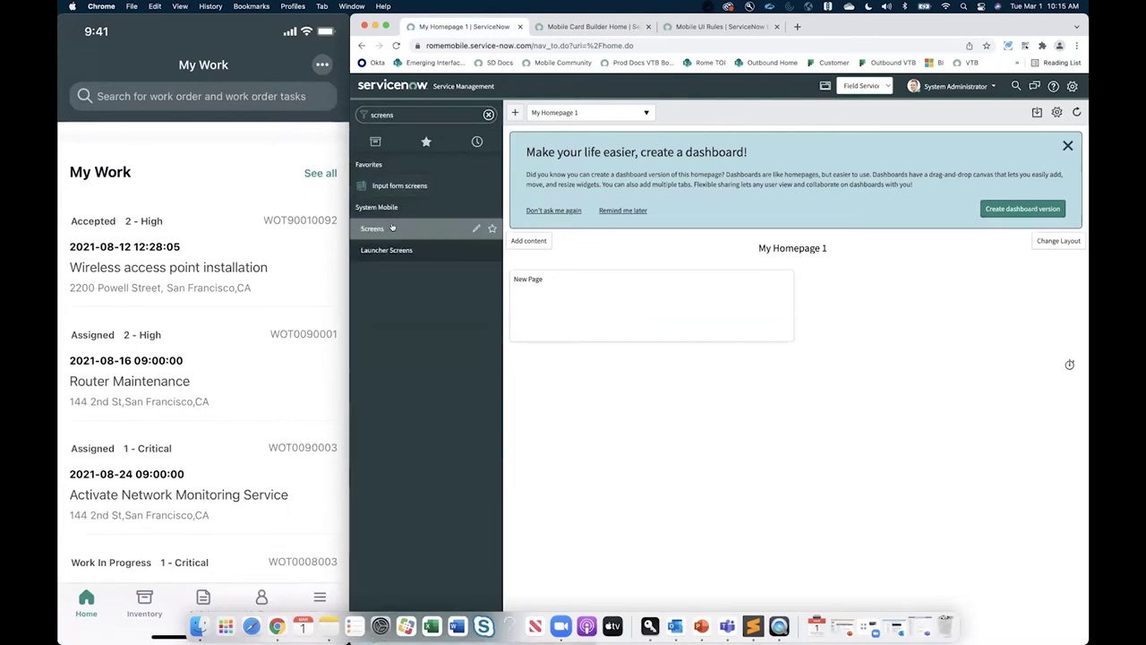
pyautogui.click(402, 228)
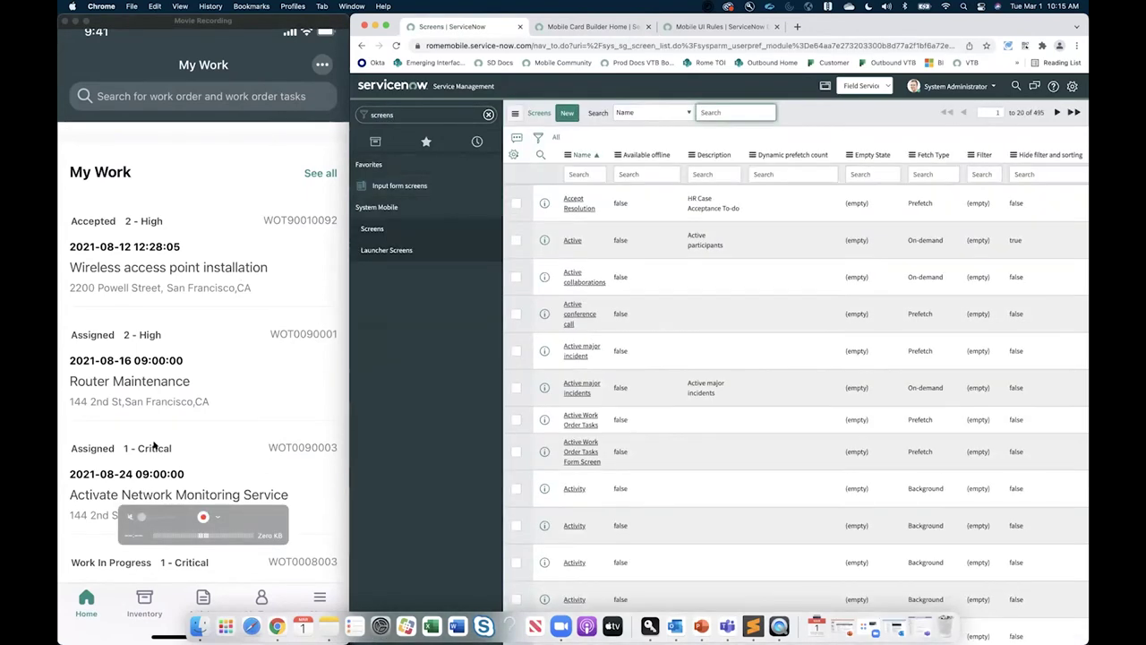
pyautogui.scroll(2, 154, 445)
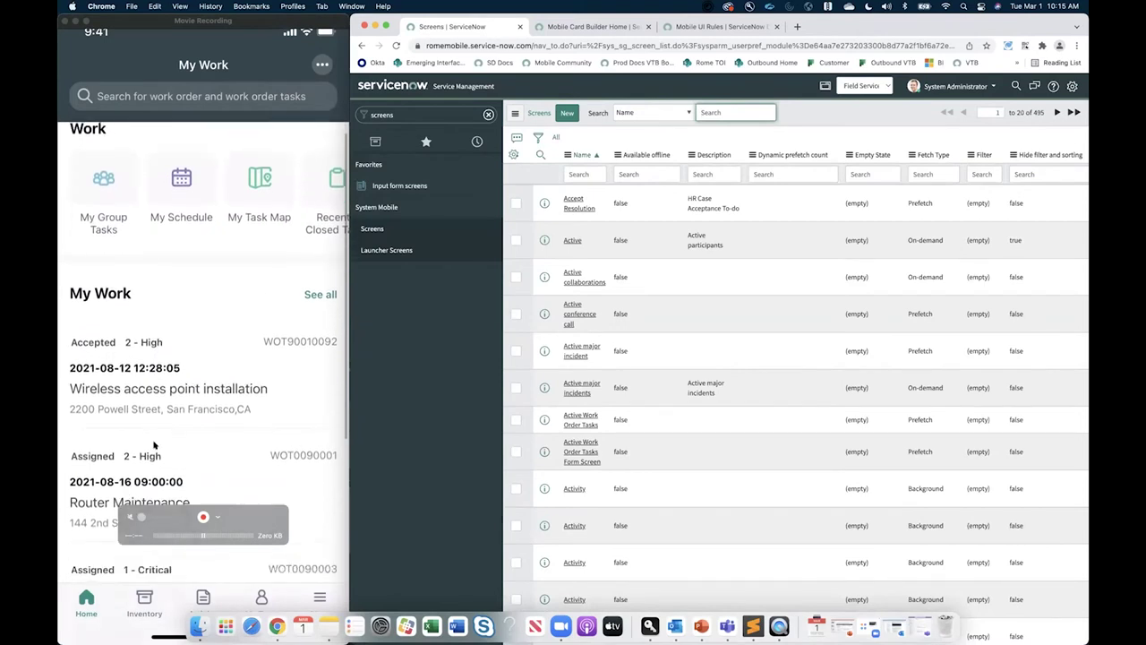
# Filter the Screens list by the name "work order task"
pyautogui.click(578, 175)
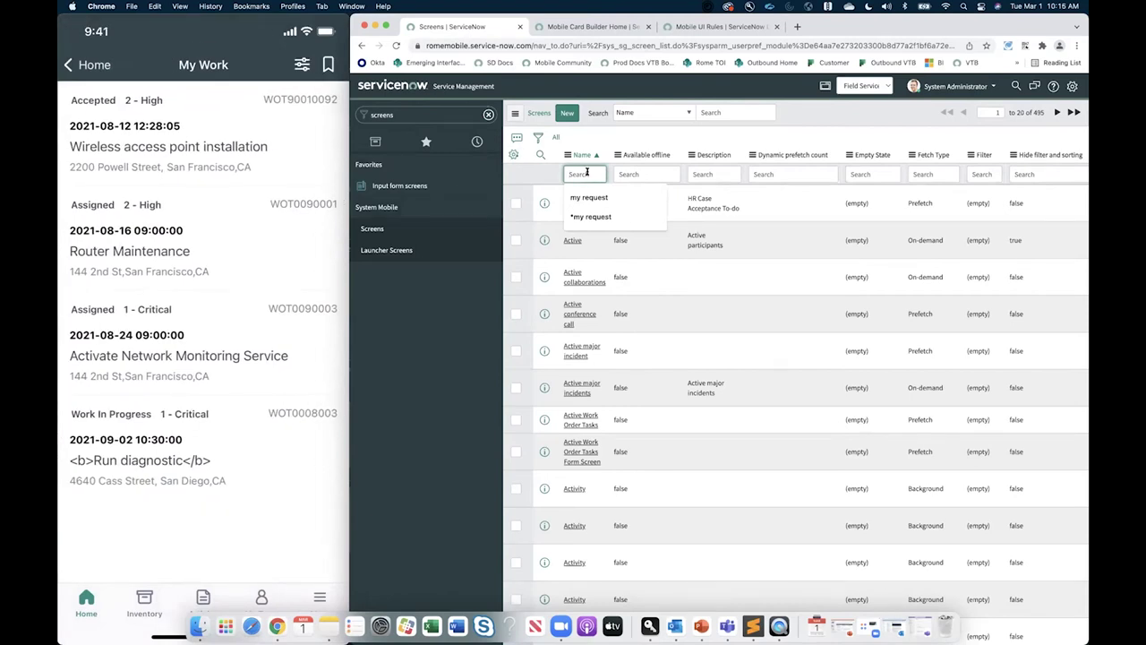
pyautogui.write('work order task')
pyautogui.press('Return')
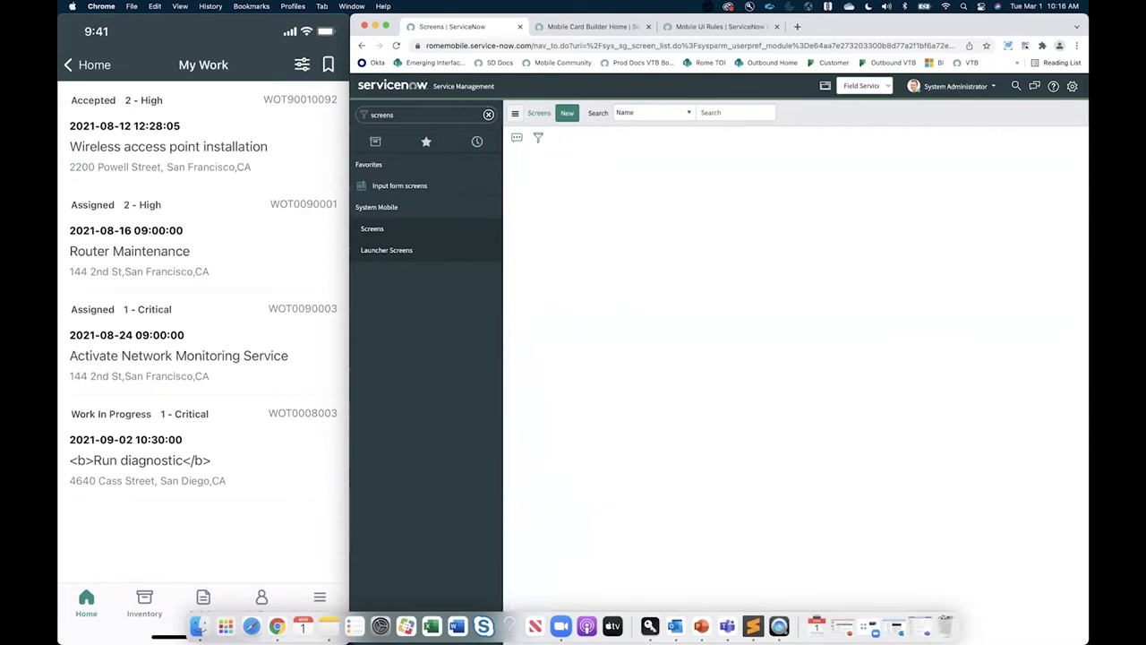
# Check the application and class of the filtered screens and open the Field Service Mobile list screen Work Order Task
pyautogui.hscroll(5, 672, 218)
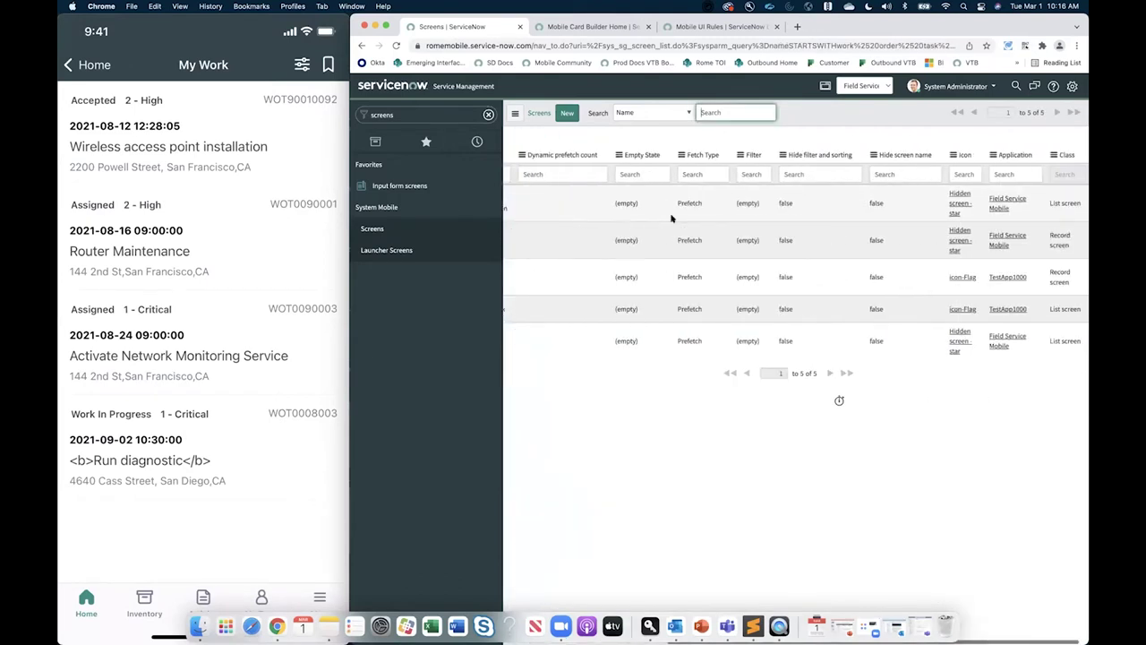
pyautogui.hscroll(-5, 753, 242)
pyautogui.hscroll(5, 752, 242)
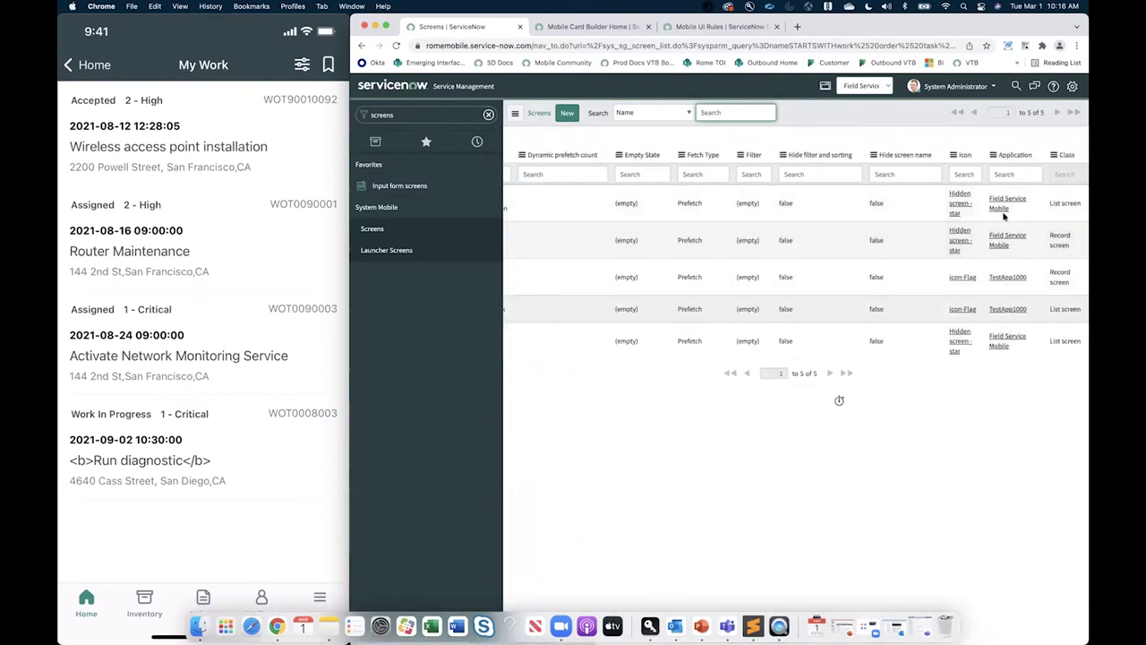
pyautogui.hscroll(-5, 627, 219)
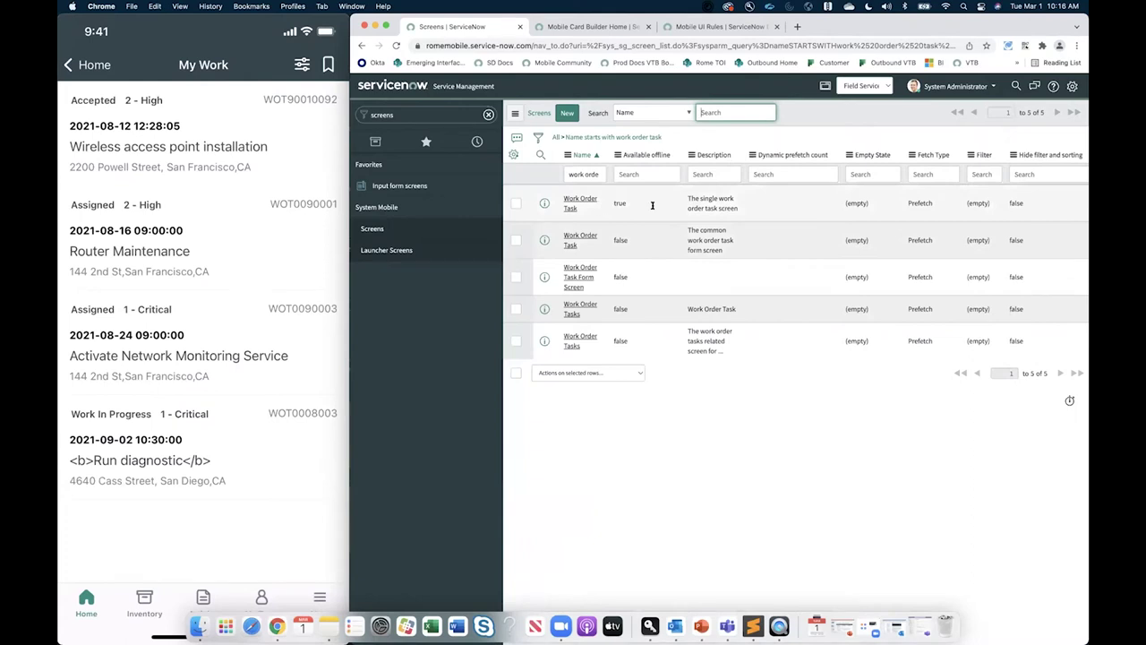
pyautogui.click(646, 418)
pyautogui.hscroll(5, 647, 418)
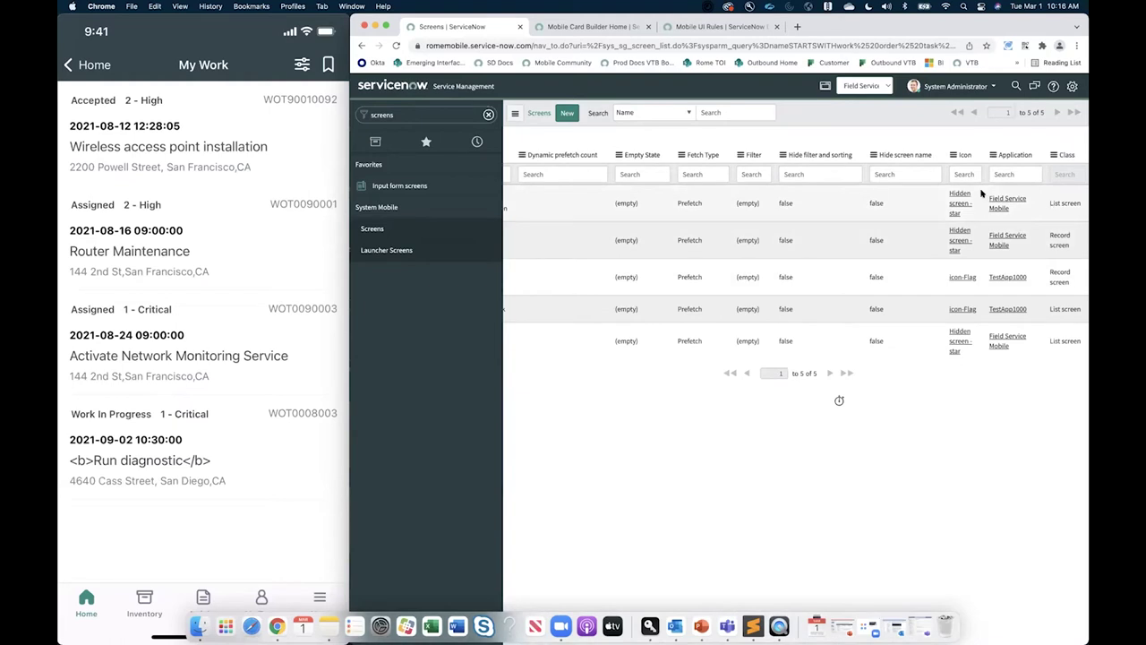
pyautogui.hscroll(-5, 880, 195)
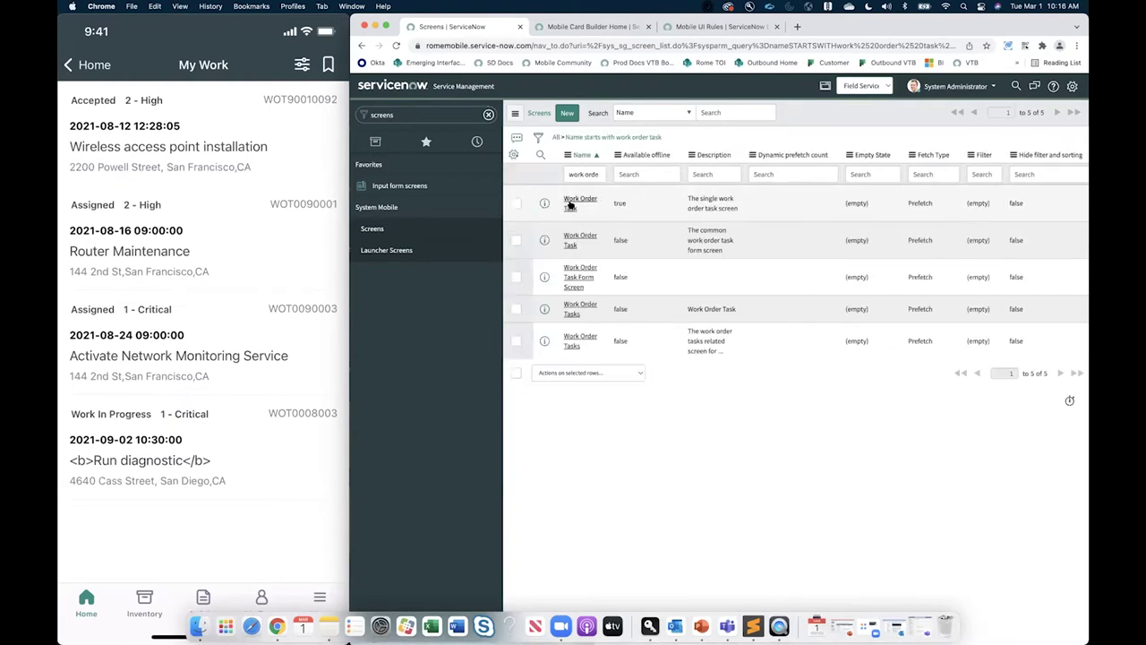
pyautogui.click(570, 202)
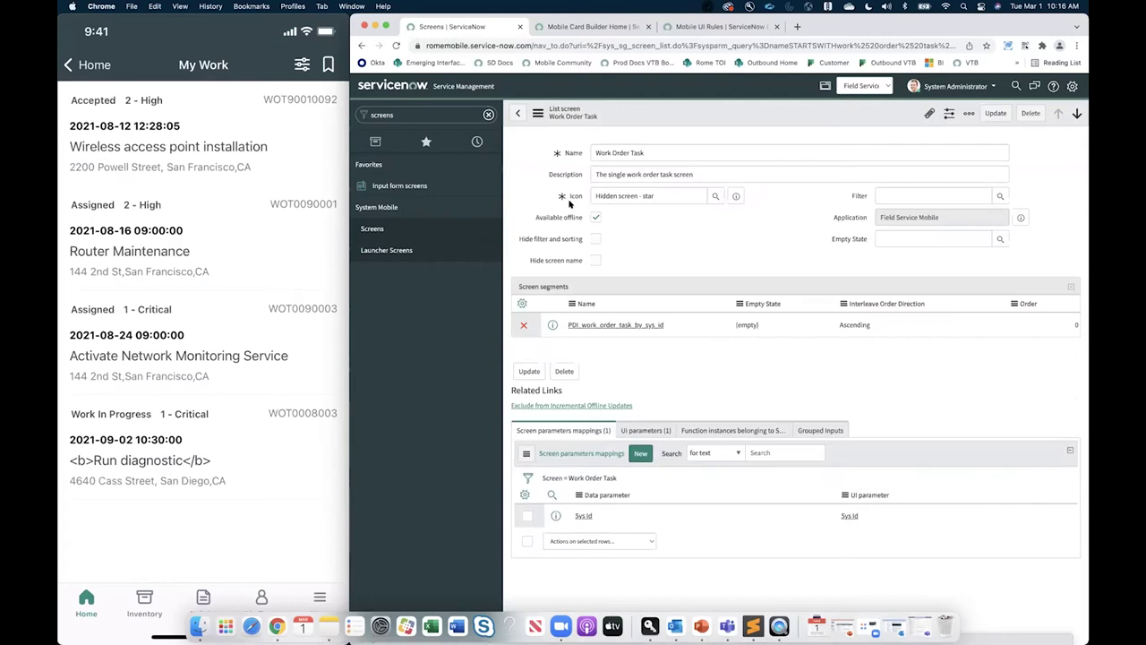
# Open the PDI_work_order_task_by_sys_id segment's Work Order Task list item config and check which card it uses
pyautogui.click(592, 330)
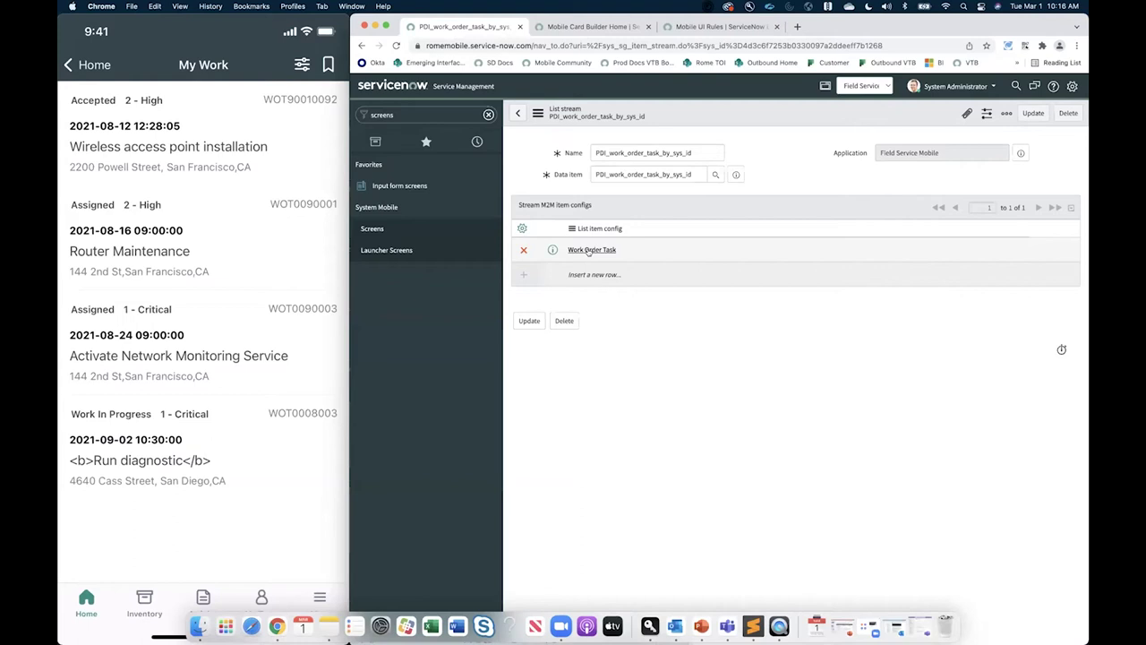
pyautogui.click(591, 250)
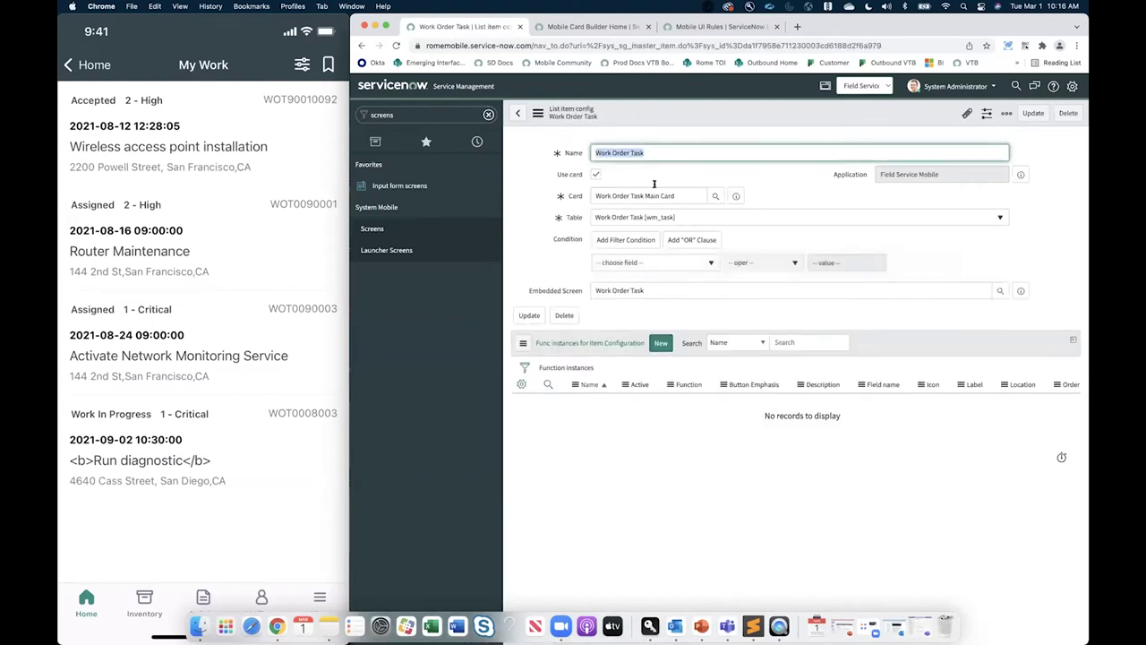
pyautogui.moveTo(686, 195); pyautogui.dragTo(599, 194)
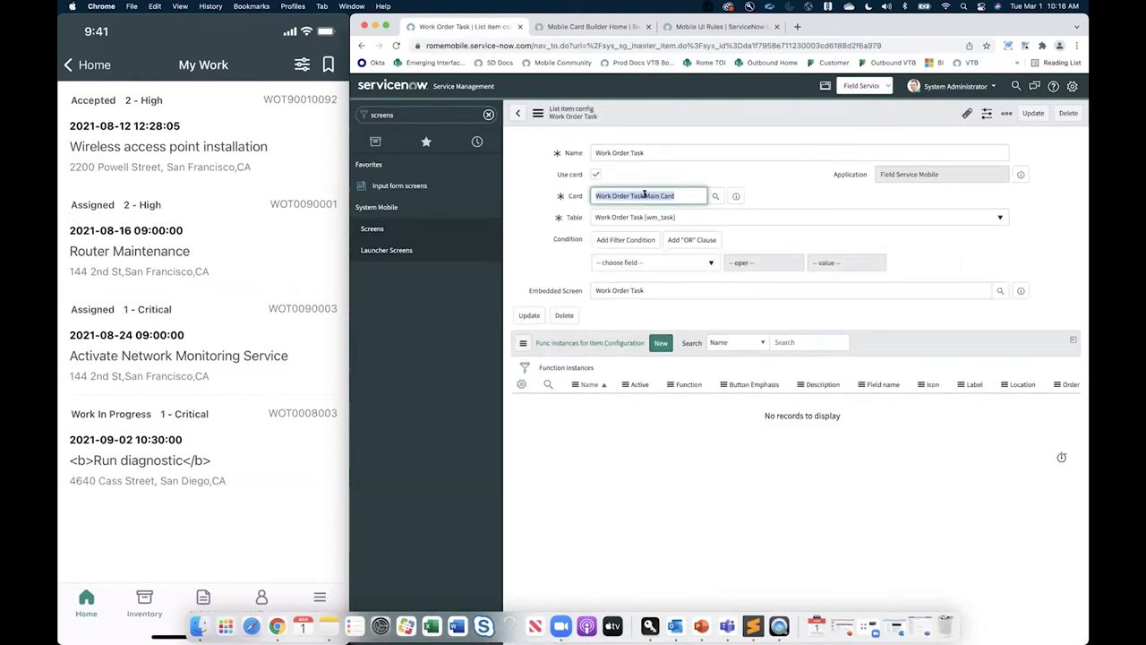
pyautogui.moveTo(682, 193); pyautogui.dragTo(544, 191)
pyautogui.moveTo(226, 90)
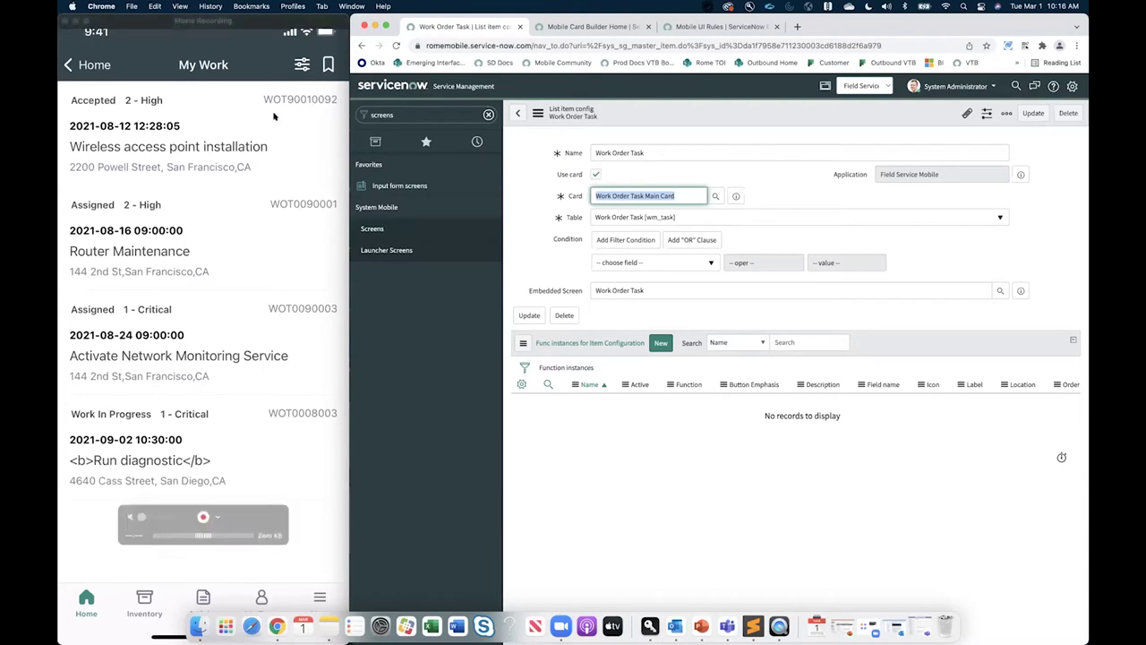
# Switch back to the Mobile Card Builder and search all cards for "work order task"
pyautogui.click(561, 27)
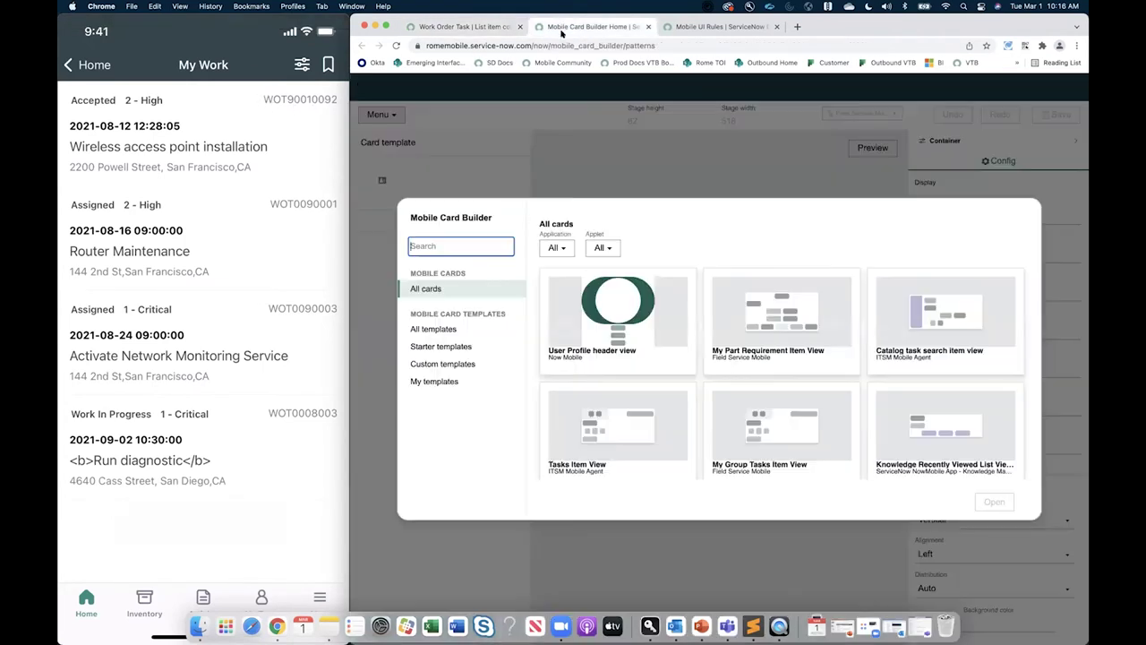
pyautogui.write('work o')
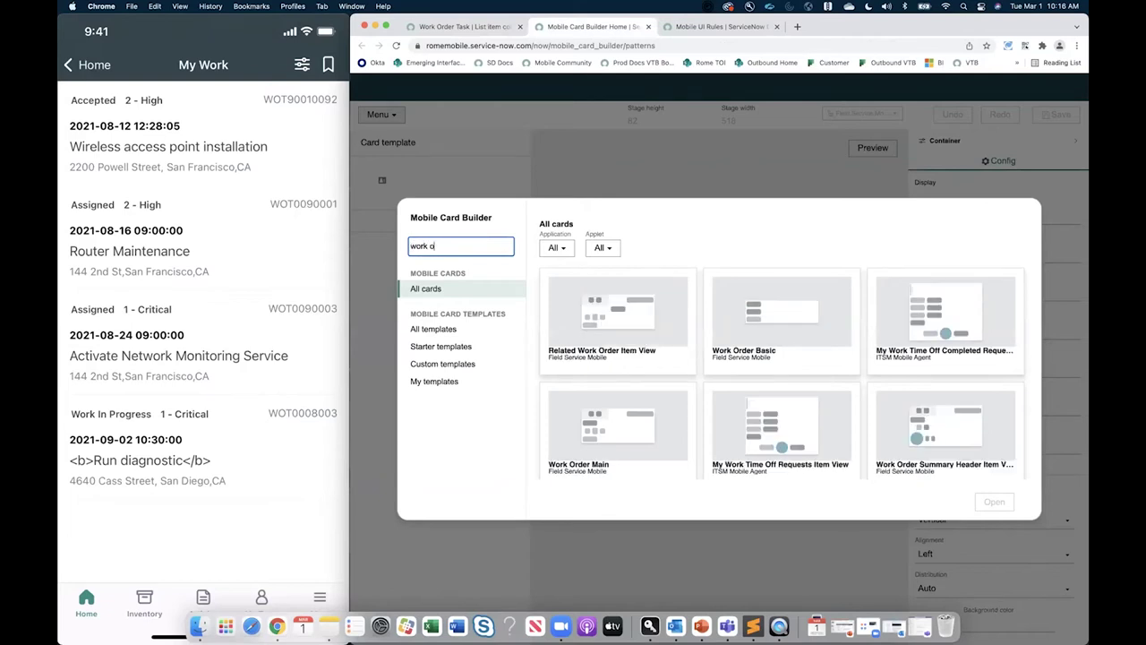
pyautogui.write('rdr ta')
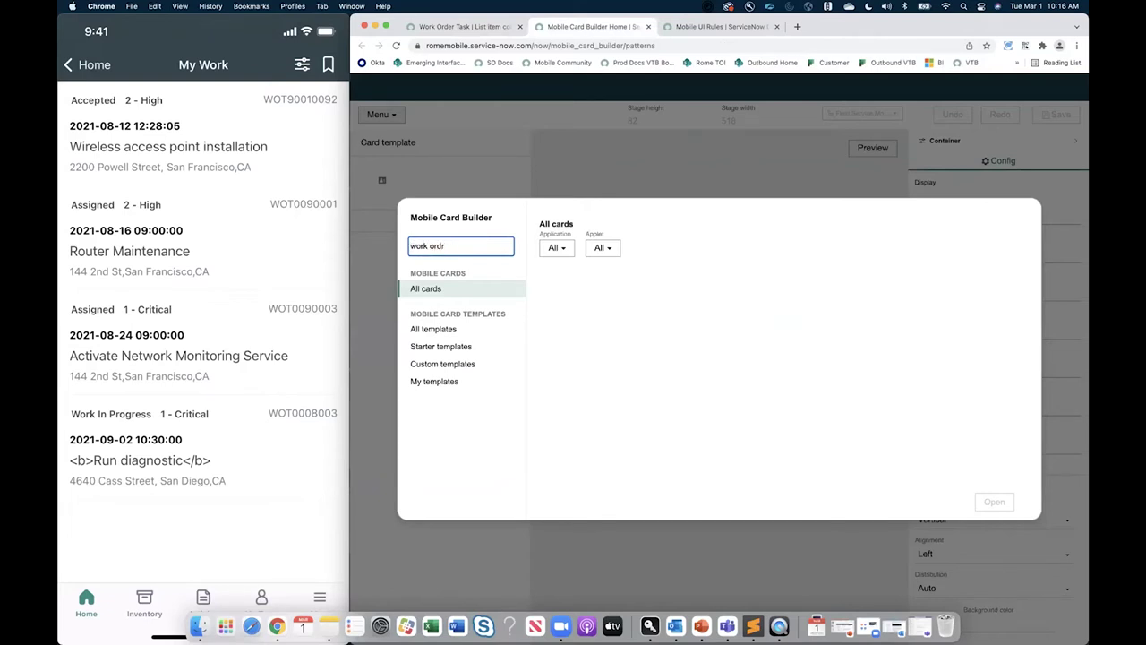
pyautogui.press('BackSpace')
pyautogui.write('er task')
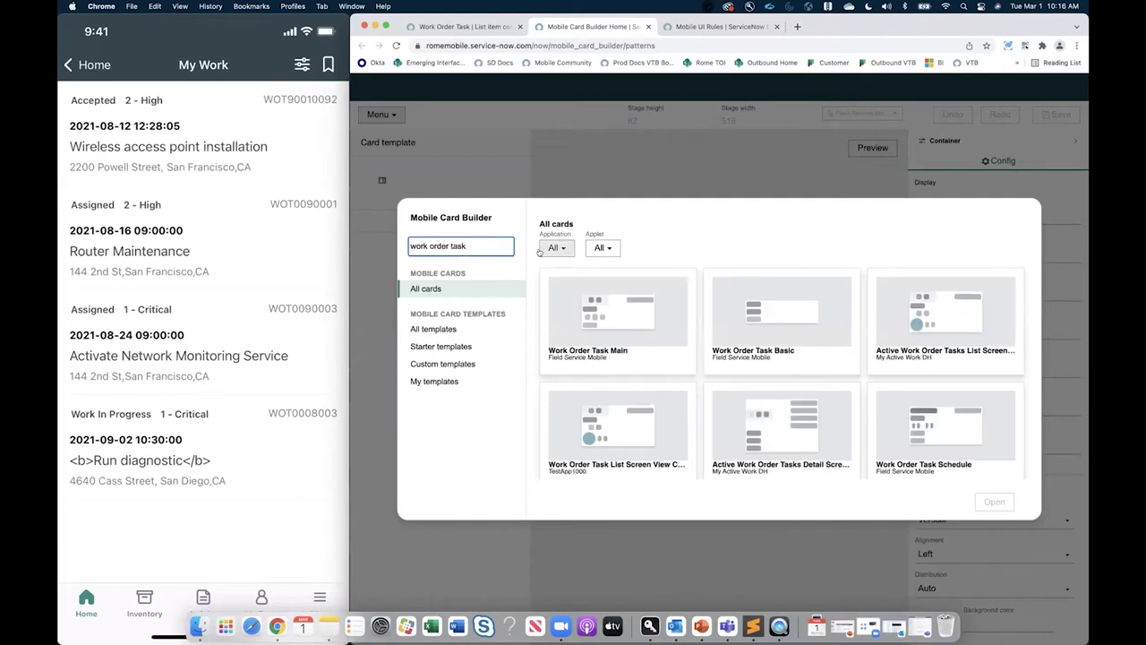
pyautogui.click(556, 248)
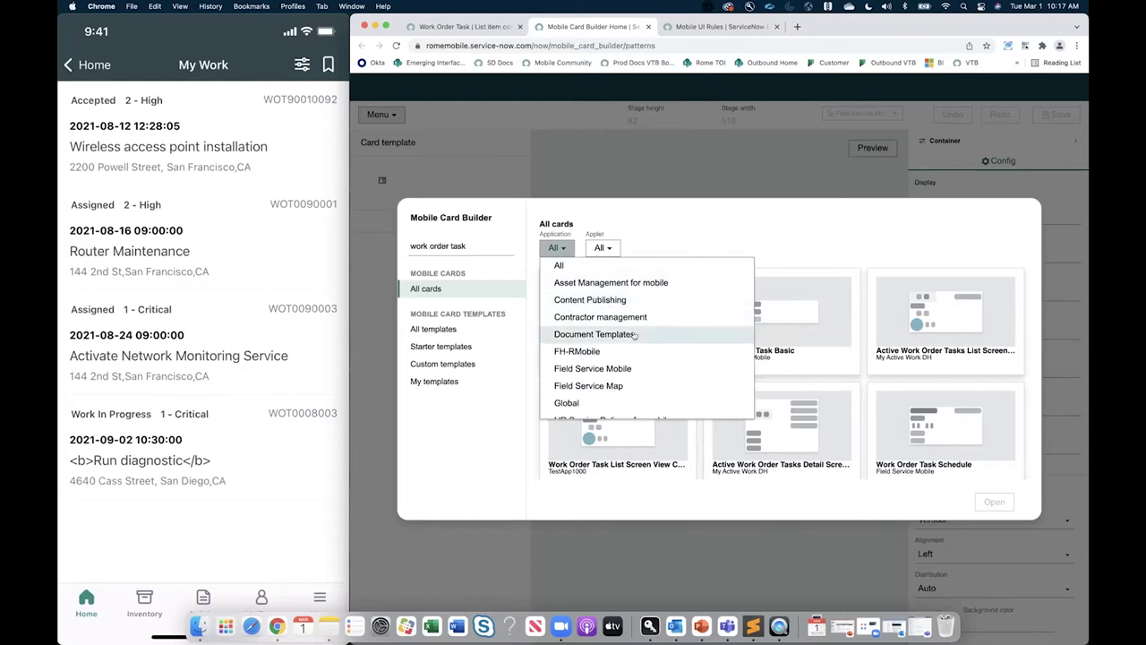
pyautogui.scroll(-2, 591, 313)
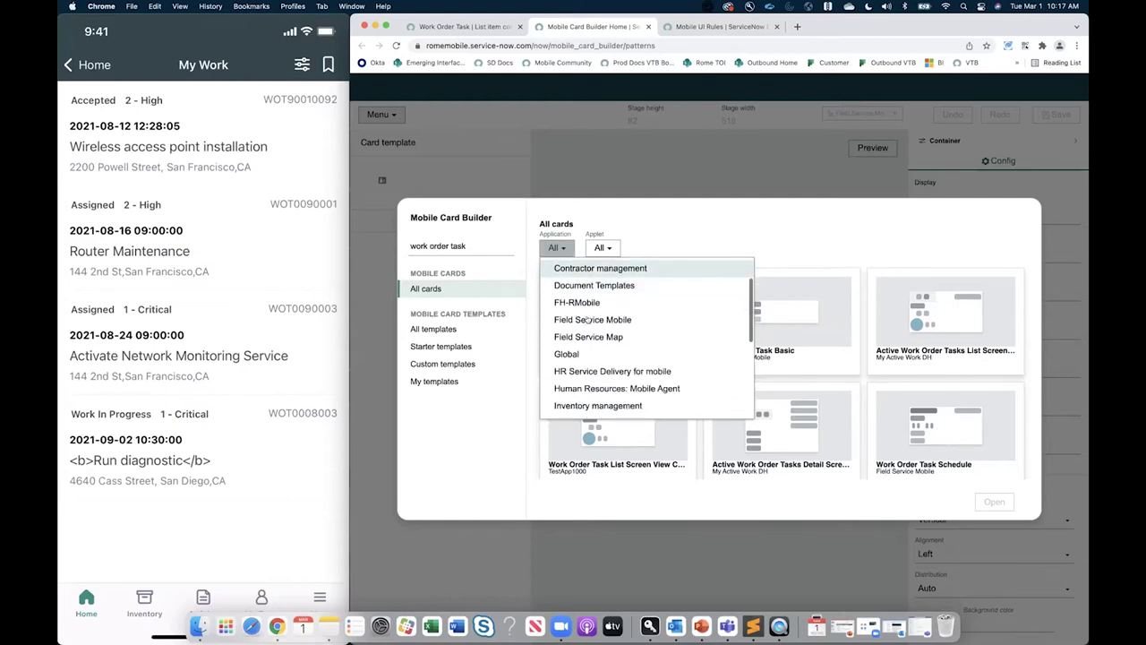
pyautogui.click(609, 247)
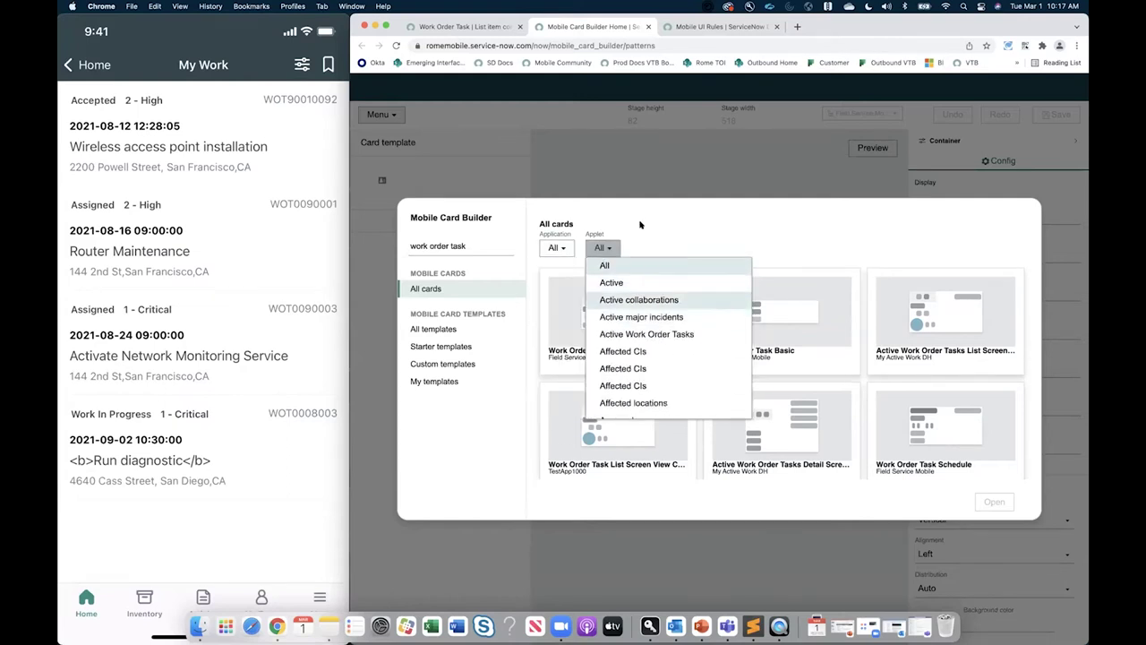
pyautogui.click(602, 223)
# Select the Work Order Task Main card among the search results
pyautogui.click(488, 246)
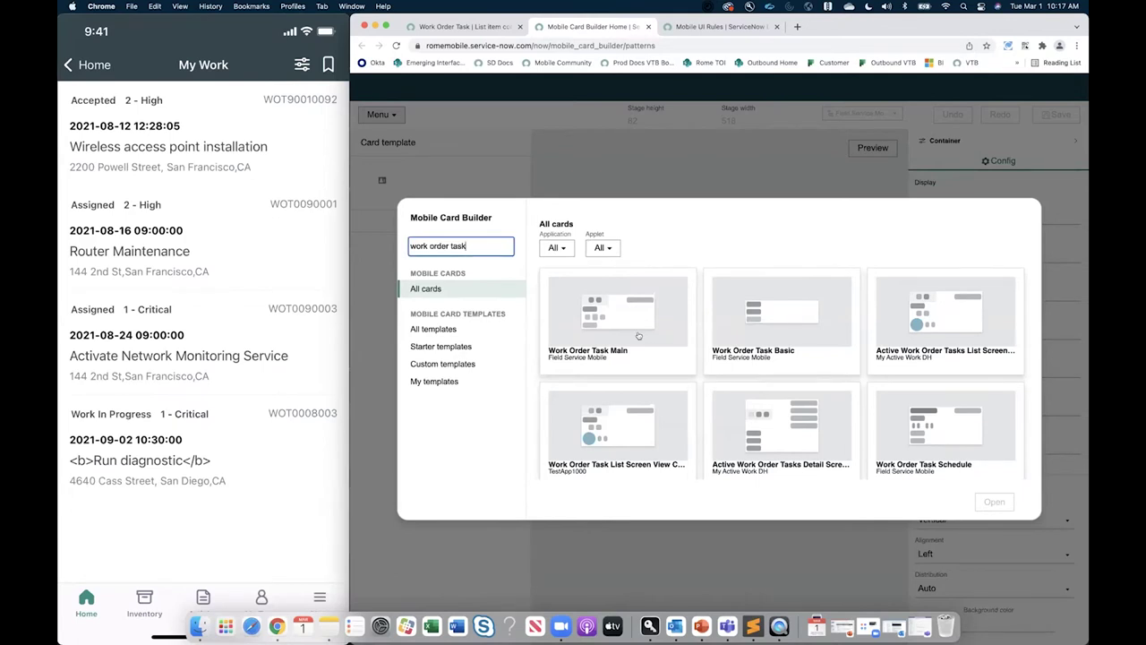
pyautogui.scroll(-1, 639, 336)
pyautogui.click(618, 309)
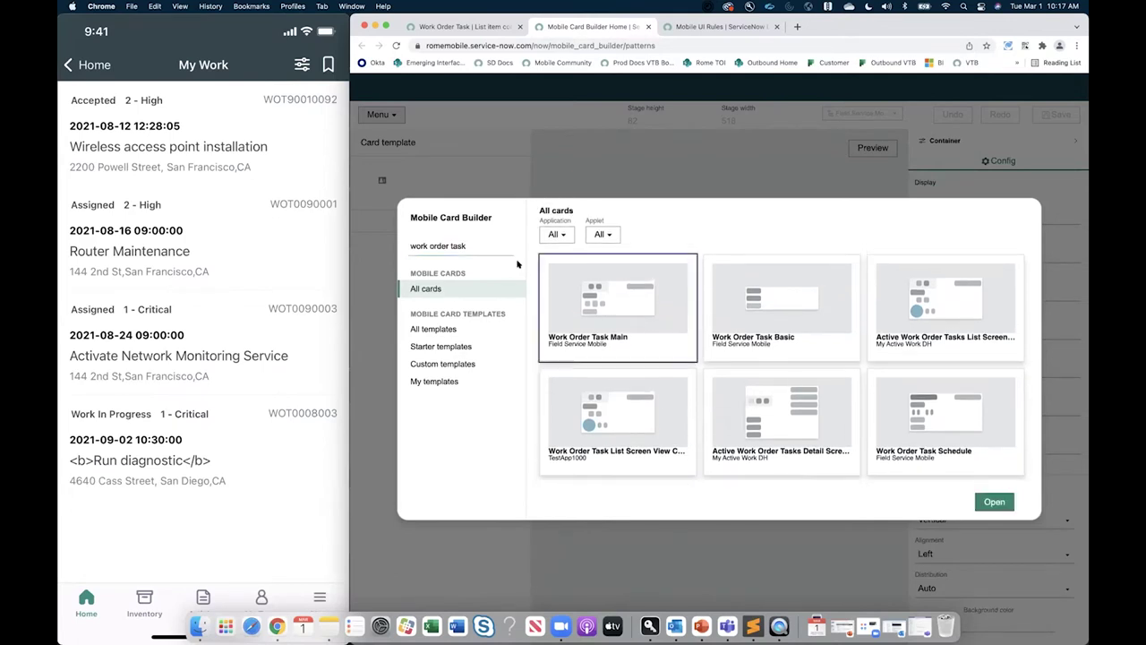
# Look through the other work order task cards and recheck the card name in the Work Order Task list item config
pyautogui.scroll(-3, 608, 322)
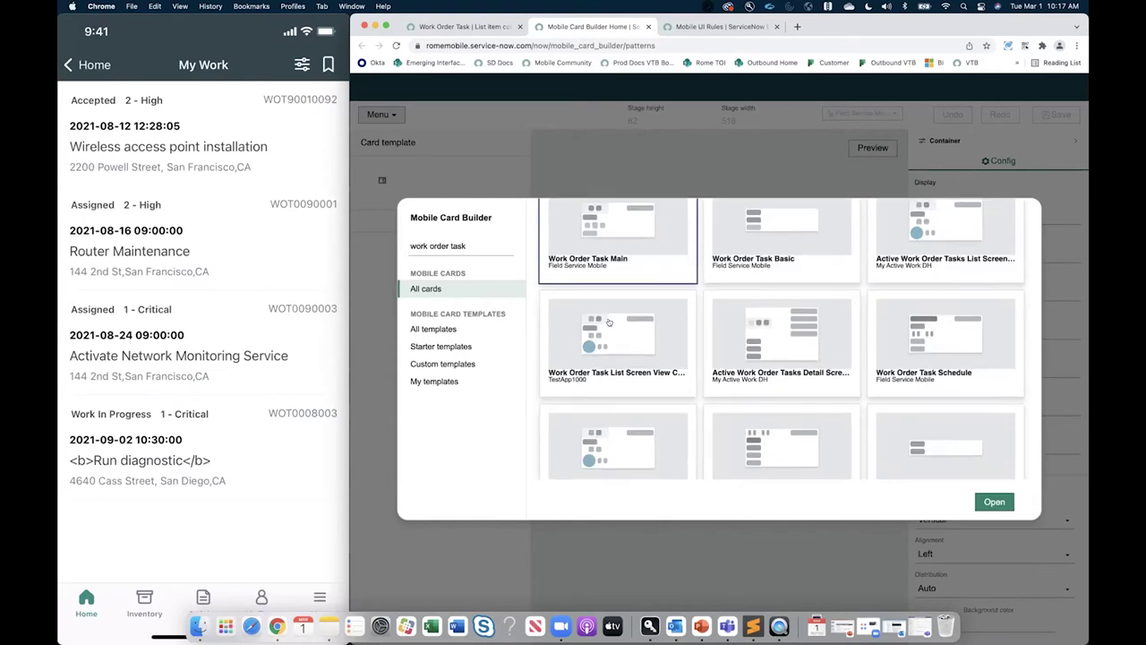
pyautogui.scroll(-5, 608, 321)
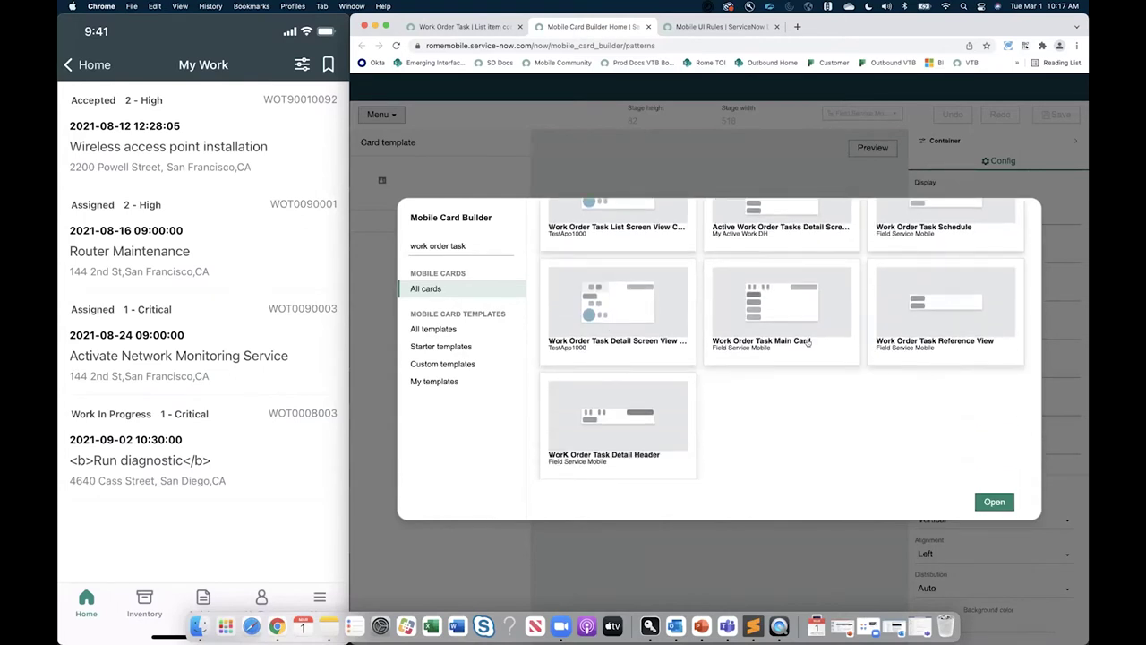
pyautogui.scroll(10, 788, 348)
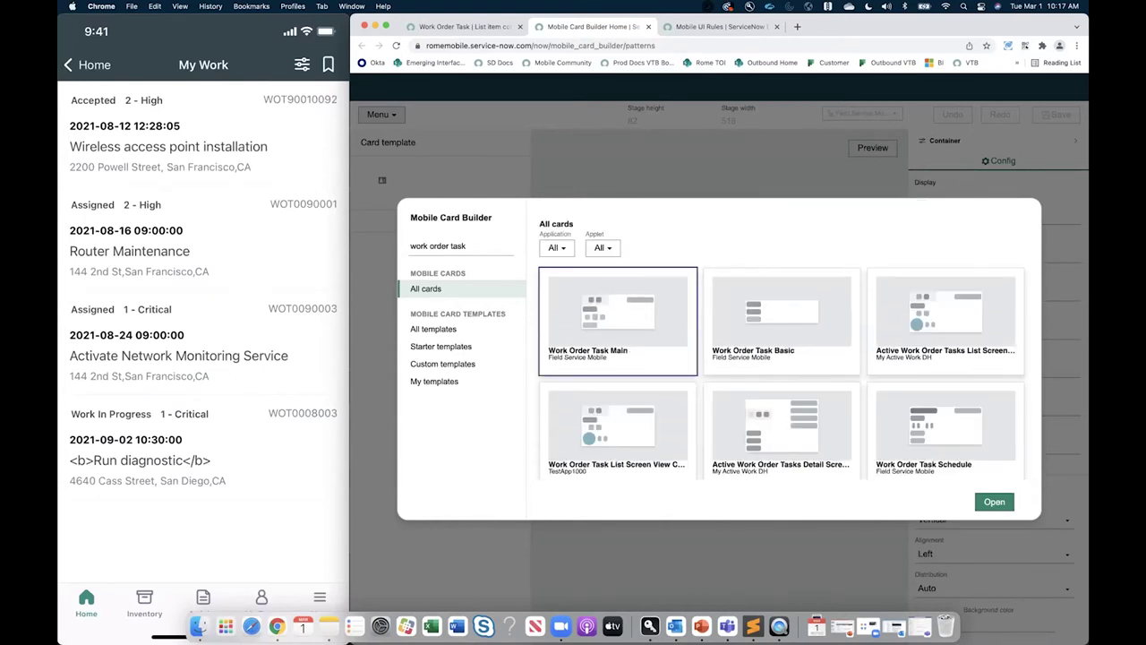
pyautogui.click(507, 27)
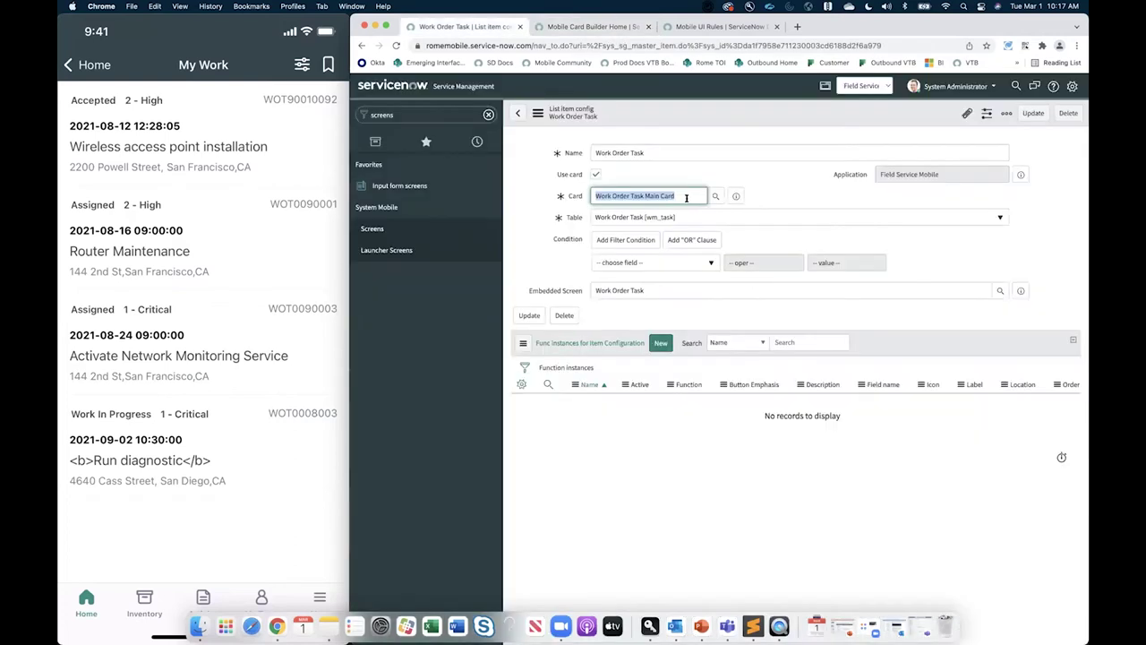
pyautogui.click(599, 28)
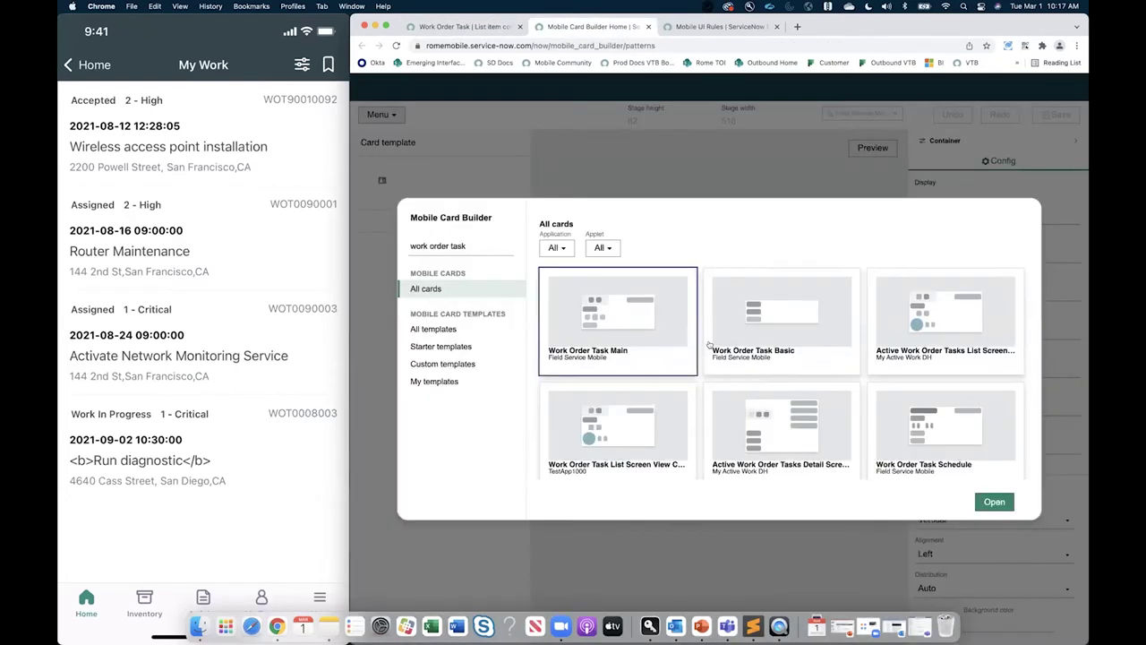
# Open the Work Order Task Main Card from the search results and show the UI rules applied to the card
pyautogui.scroll(-5, 709, 345)
pyautogui.click(768, 327)
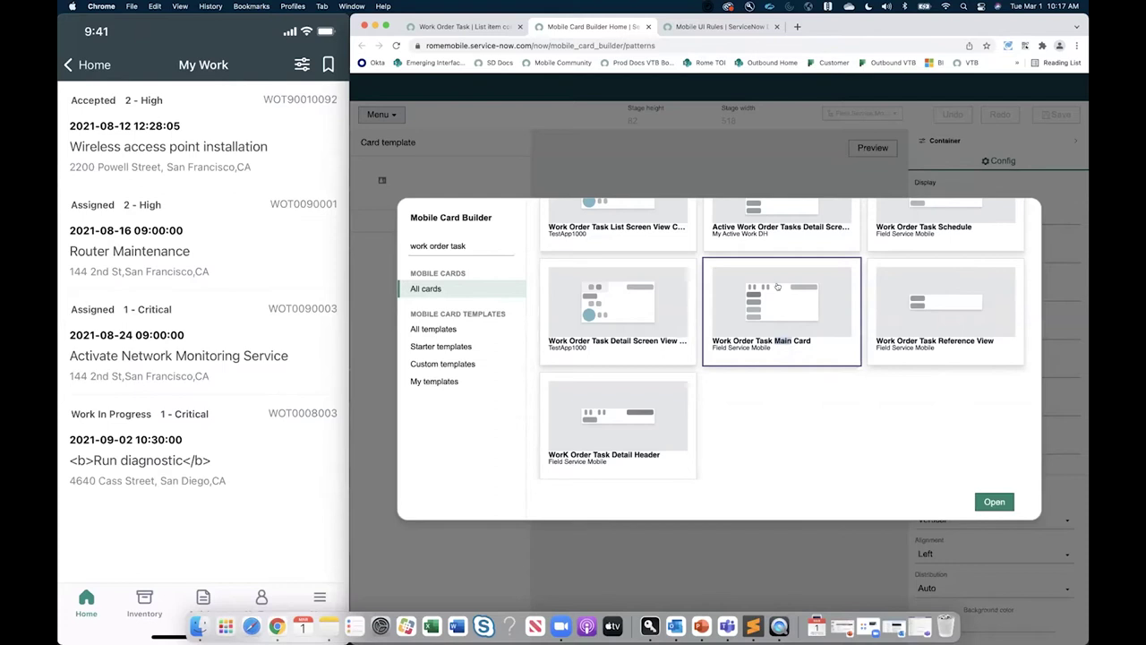
pyautogui.click(1005, 502)
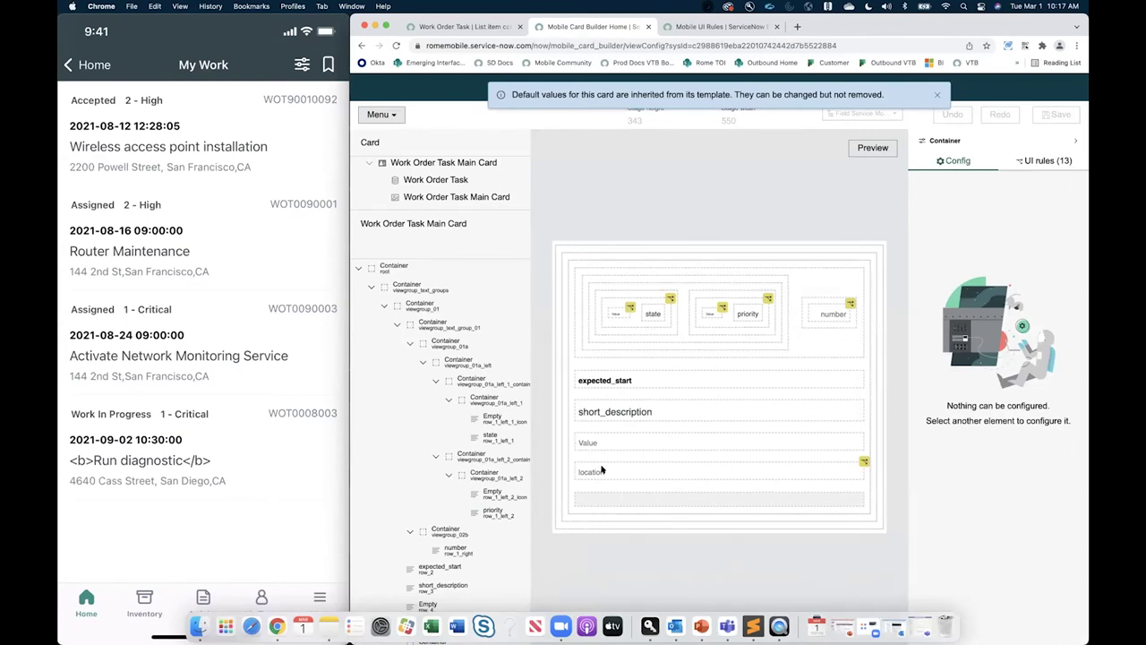
pyautogui.click(830, 195)
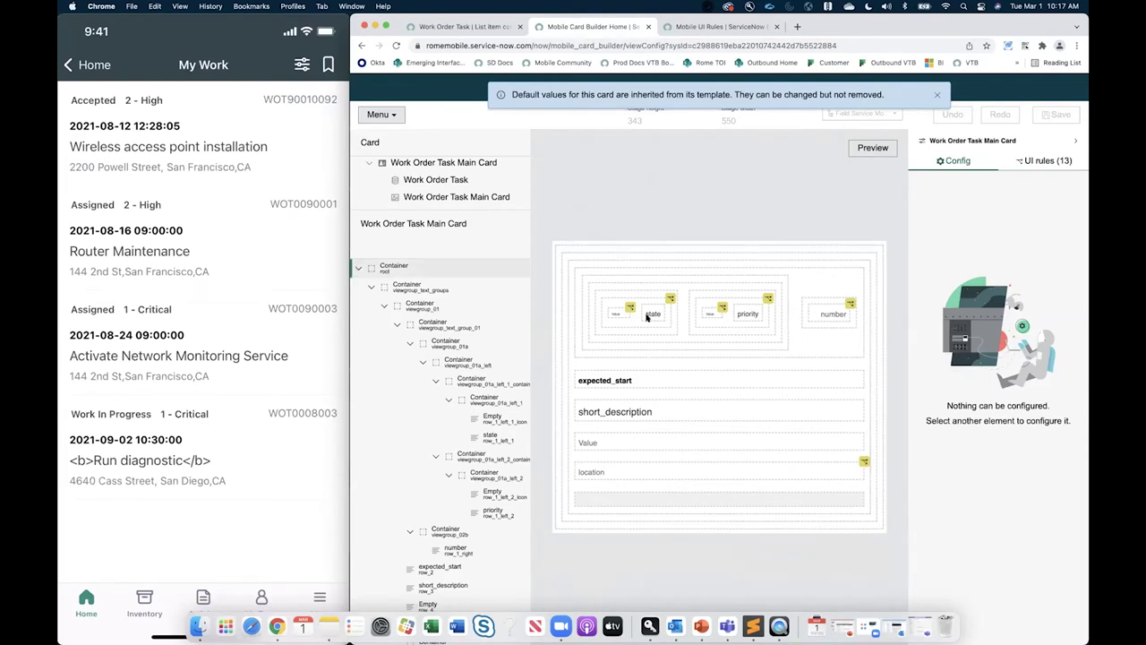
pyautogui.click(1029, 160)
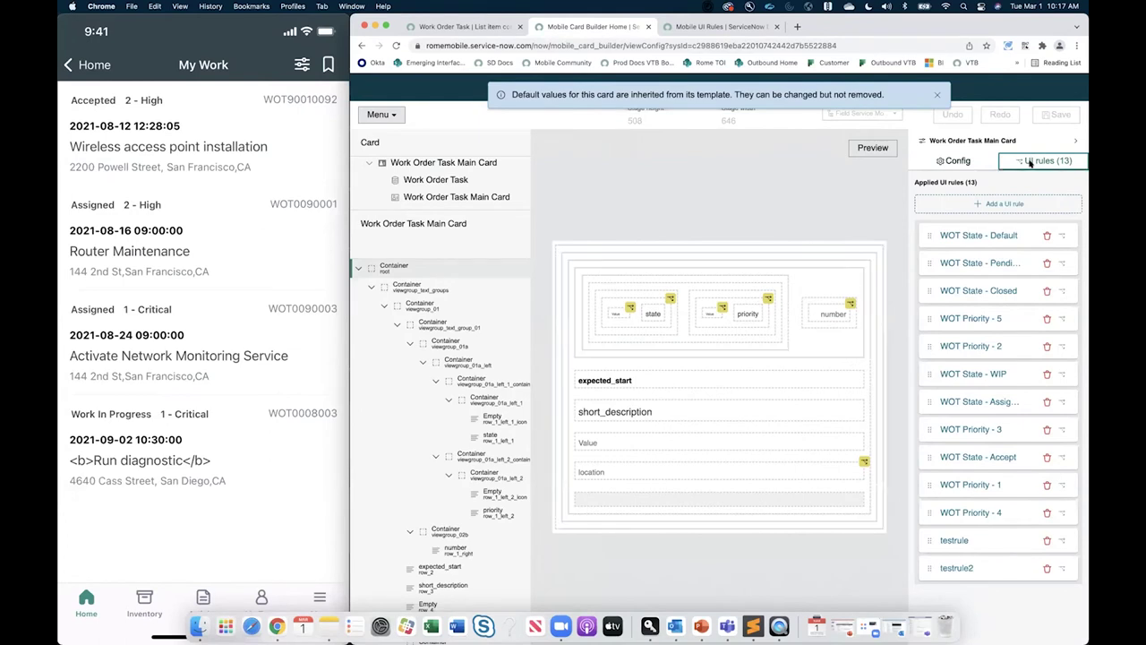
# View the form for adding a UI rule with the short_description element selected, and close it without adding a rule
pyautogui.moveTo(629, 309)
pyautogui.click(646, 411)
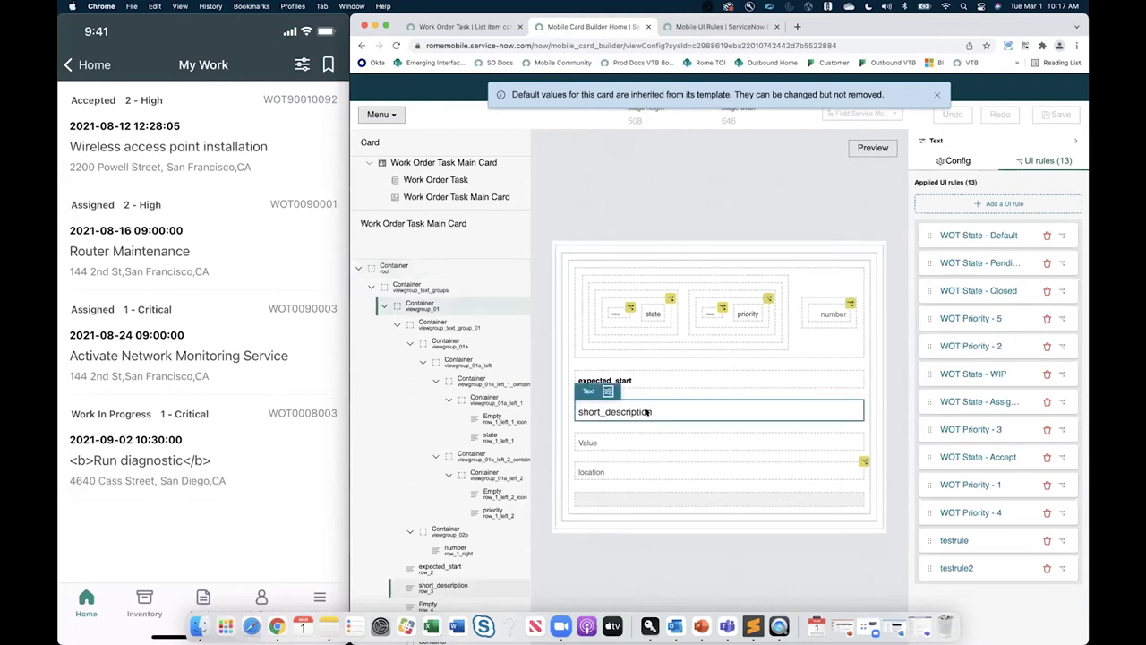
pyautogui.click(975, 204)
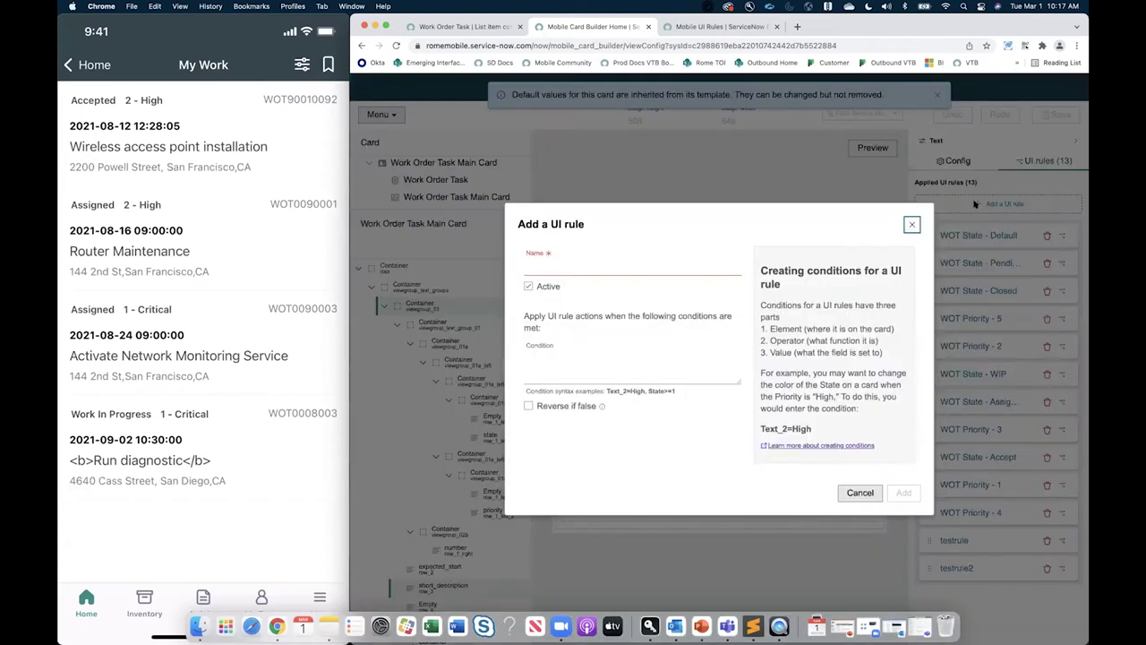
pyautogui.click(913, 224)
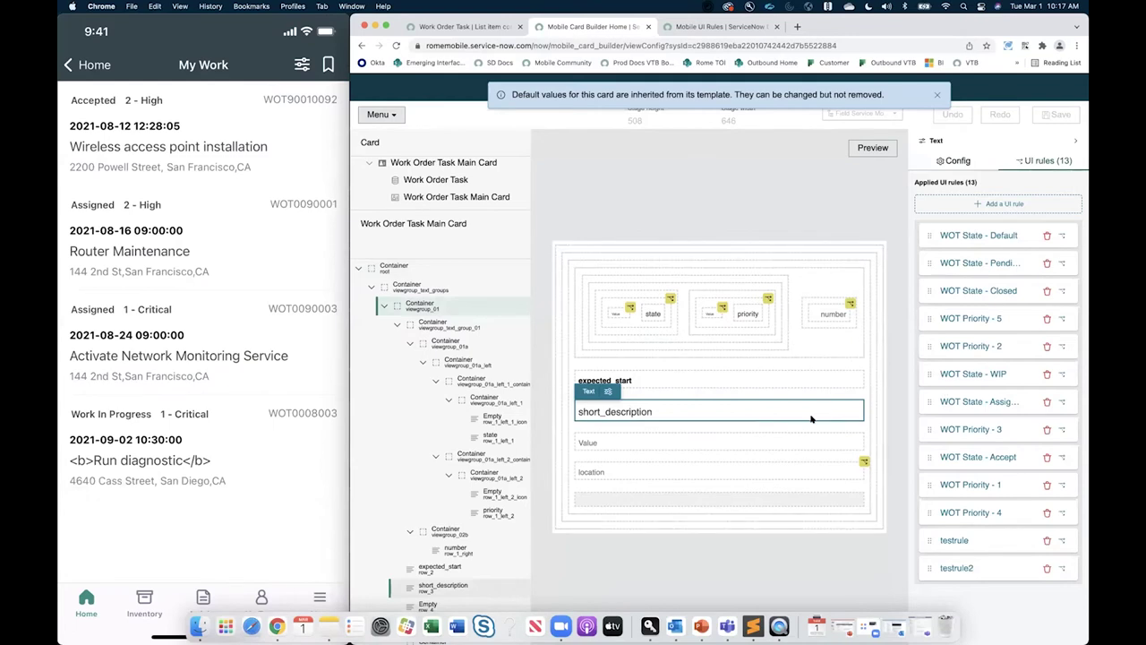
# Compare which UI rules affect the state and priority texts and the empty icon elements beside them
pyautogui.click(618, 313)
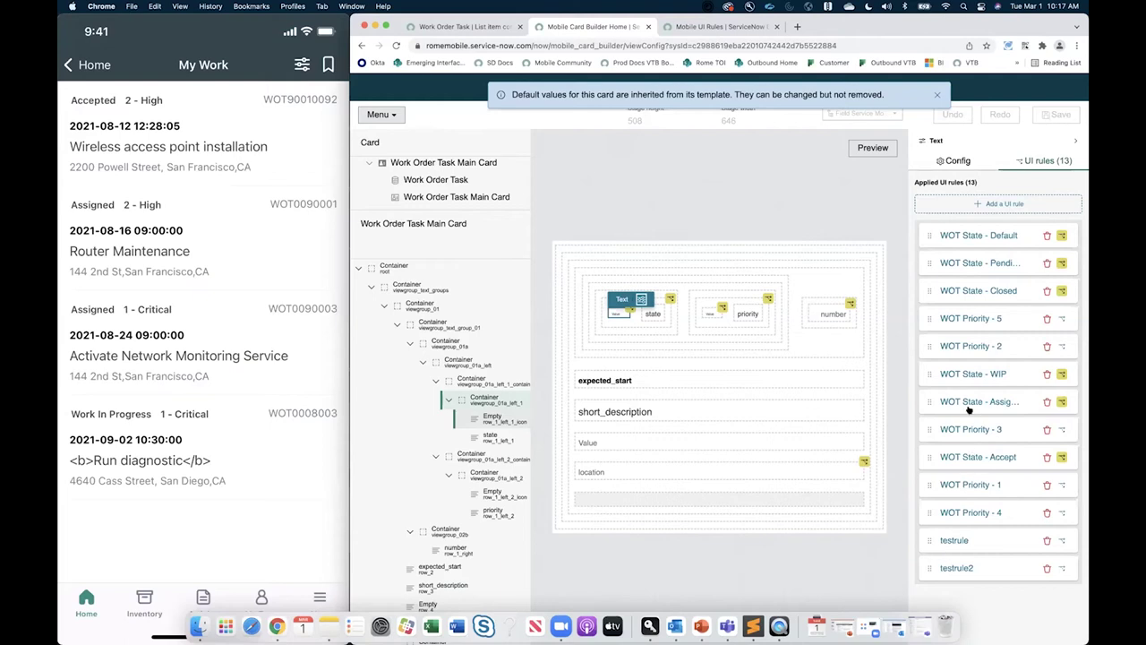
pyautogui.click(662, 313)
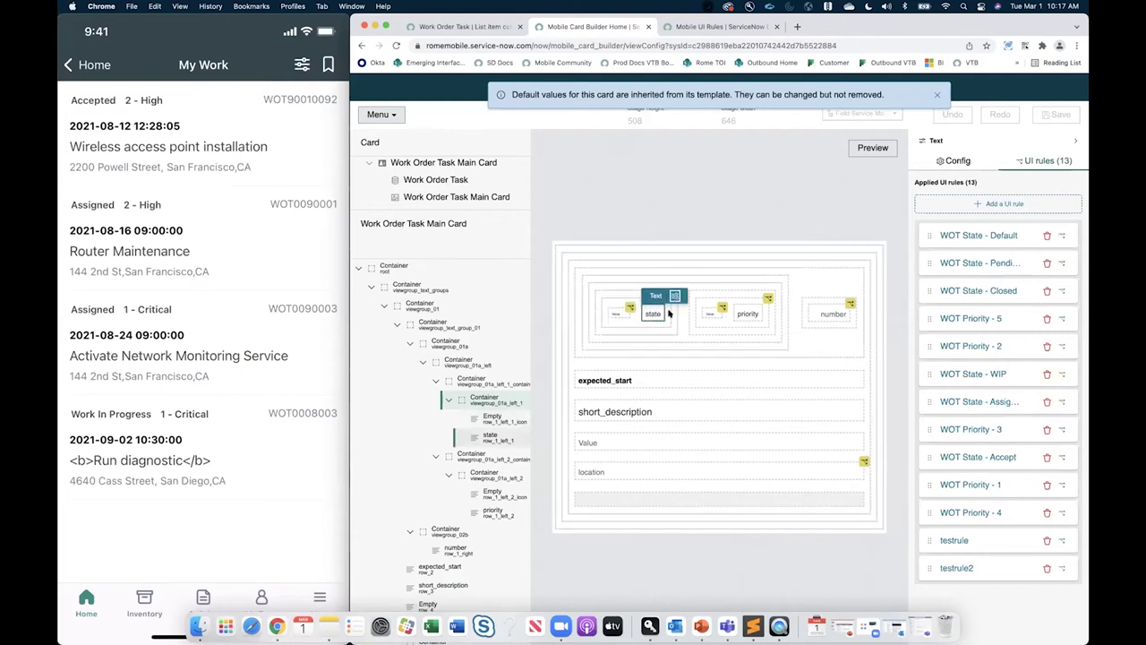
pyautogui.click(668, 312)
pyautogui.click(614, 313)
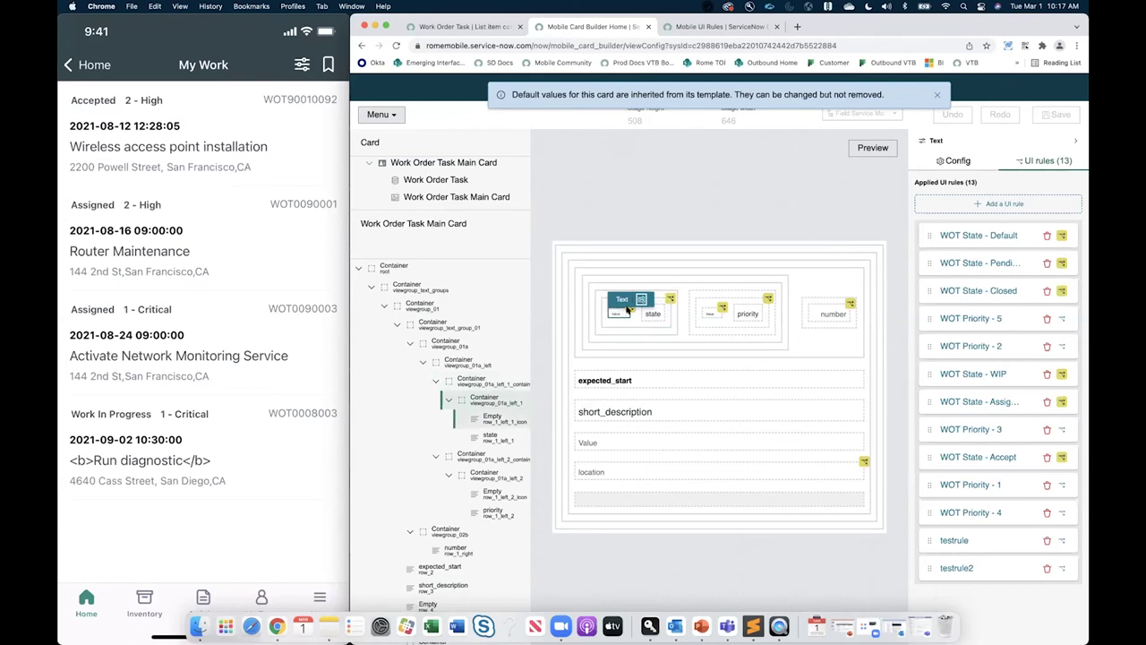
pyautogui.click(751, 310)
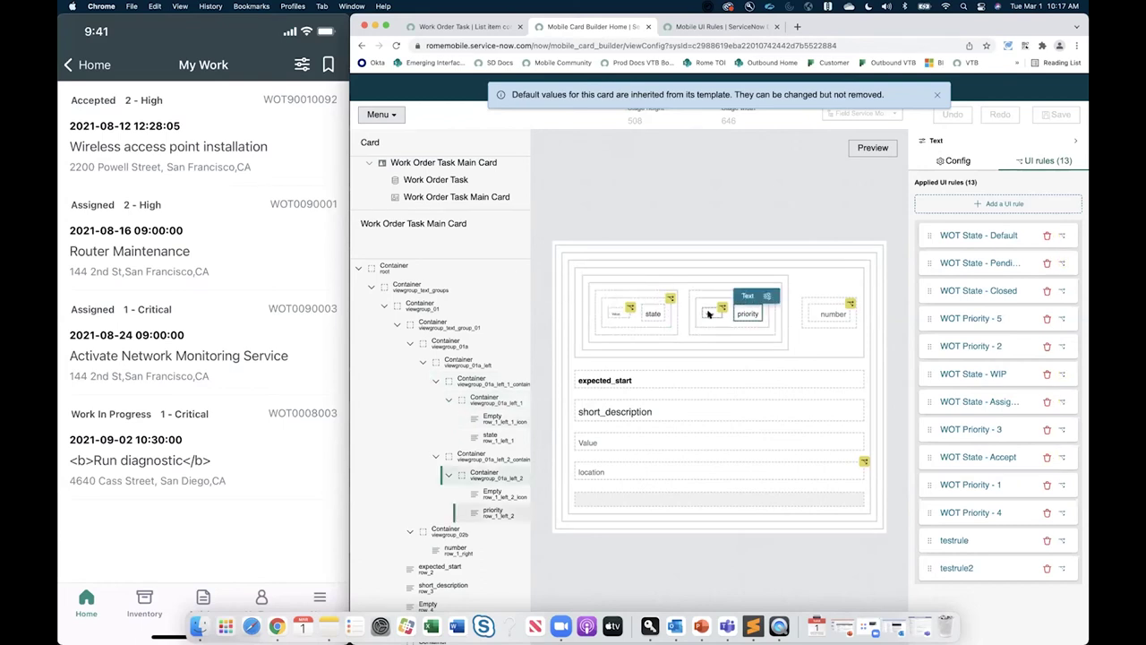
pyautogui.click(711, 312)
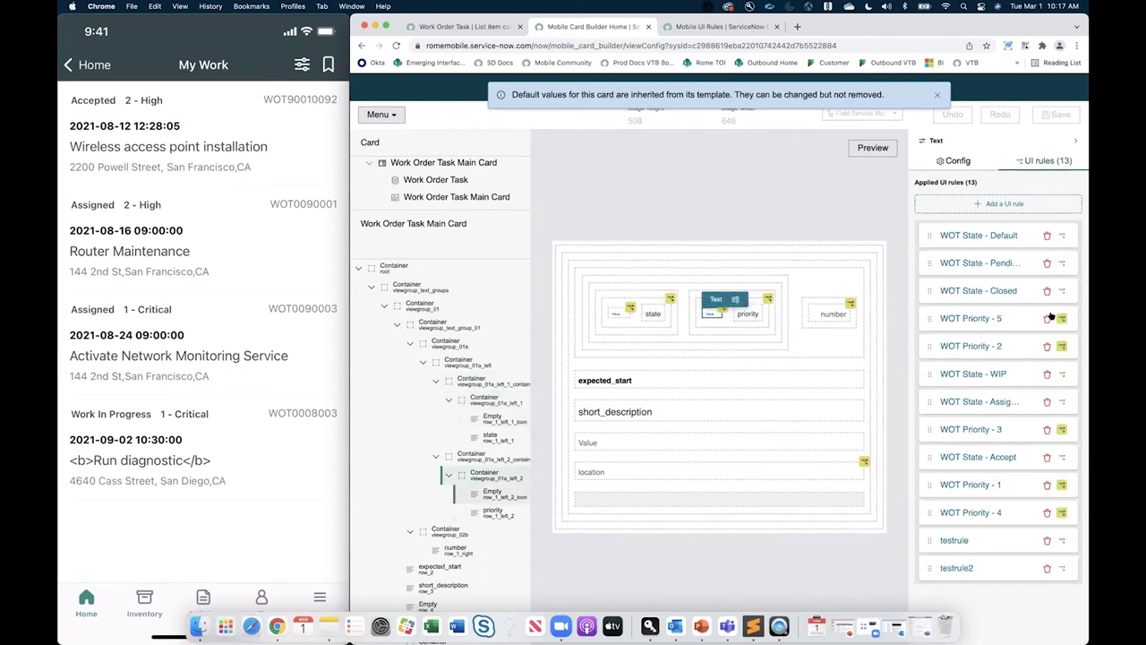
# Inspect the condition of the WOT Priority - 5 rule and its actions on the priority icon element
pyautogui.click(1000, 321)
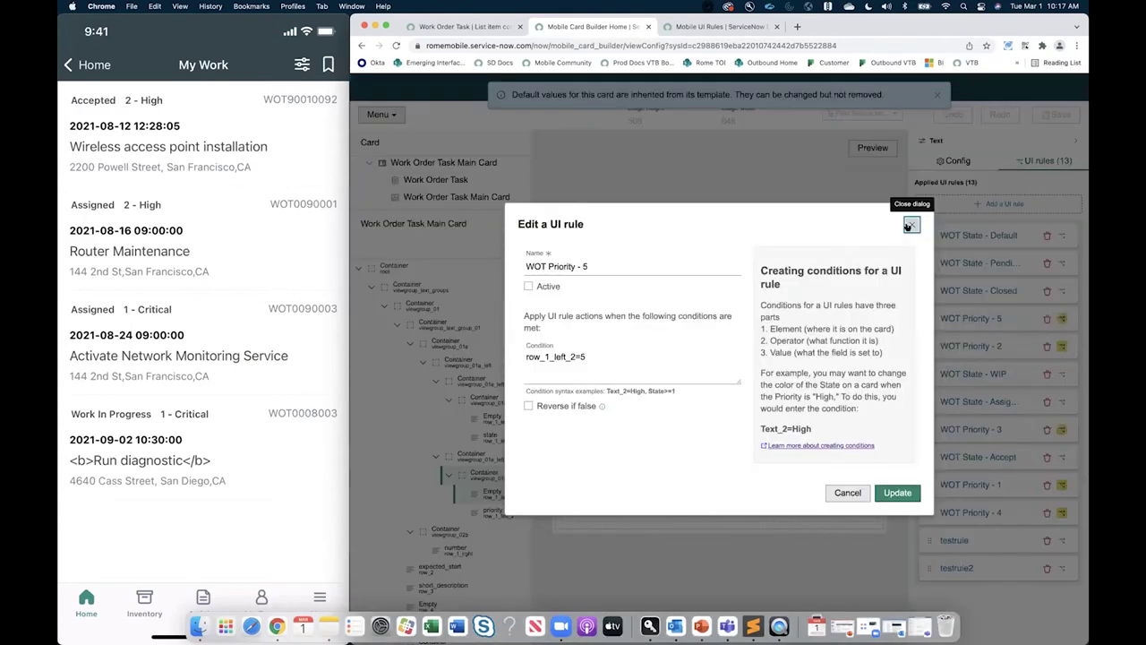
pyautogui.click(982, 223)
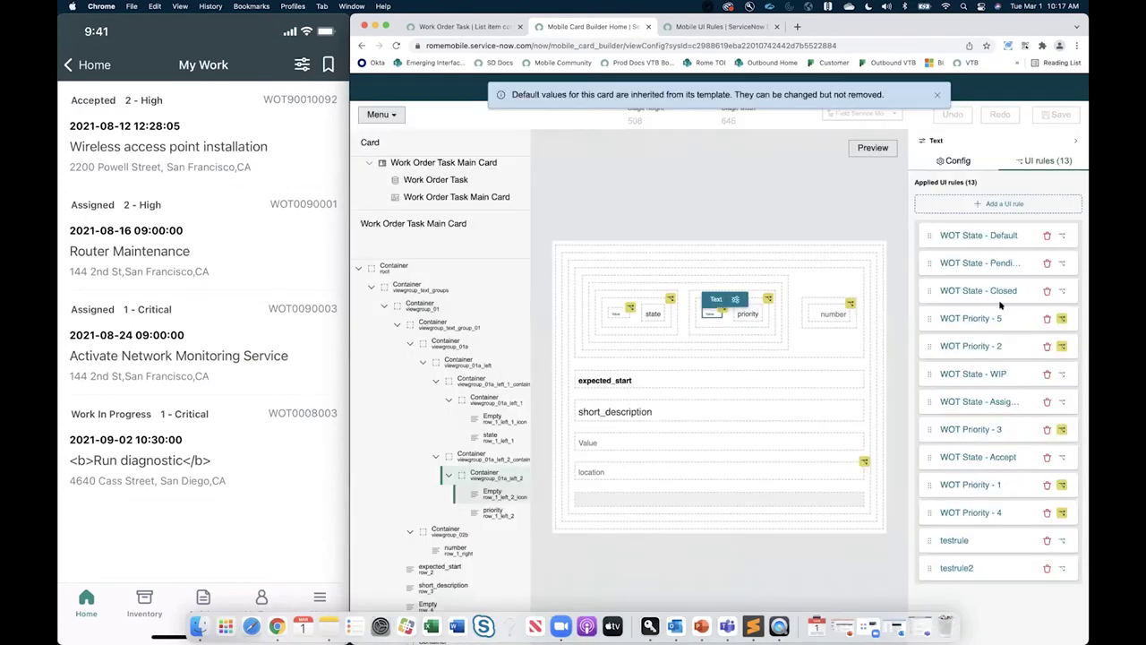
pyautogui.click(1061, 320)
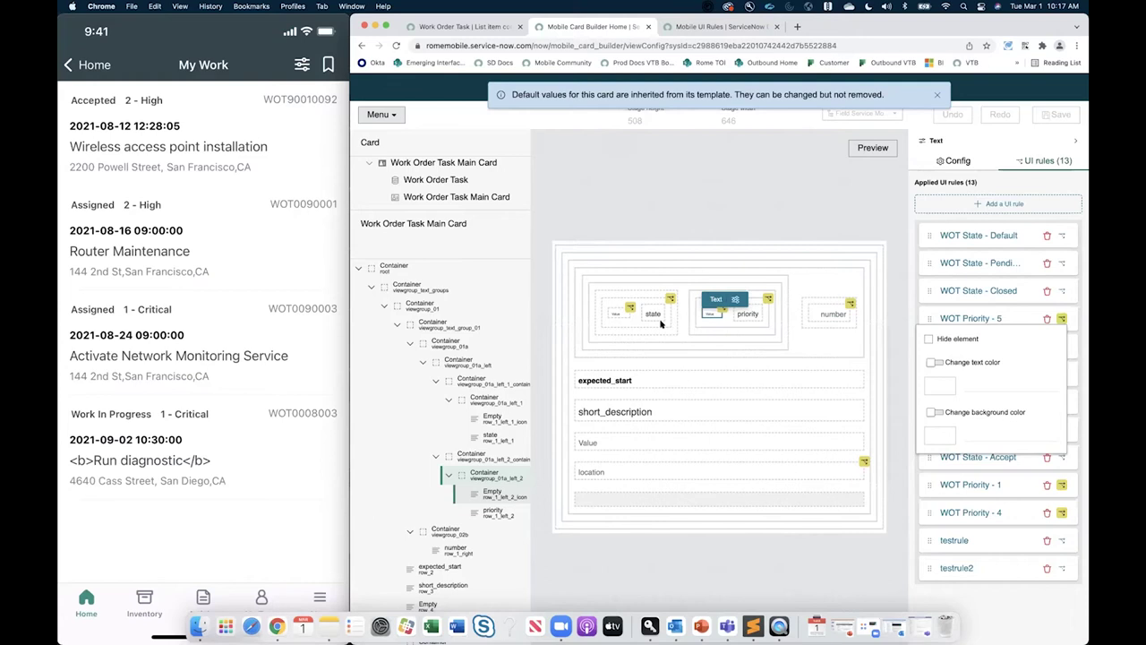
# Check the actions of the WOT State pending rule on the state icon element, and close them without changes
pyautogui.click(616, 310)
pyautogui.click(617, 310)
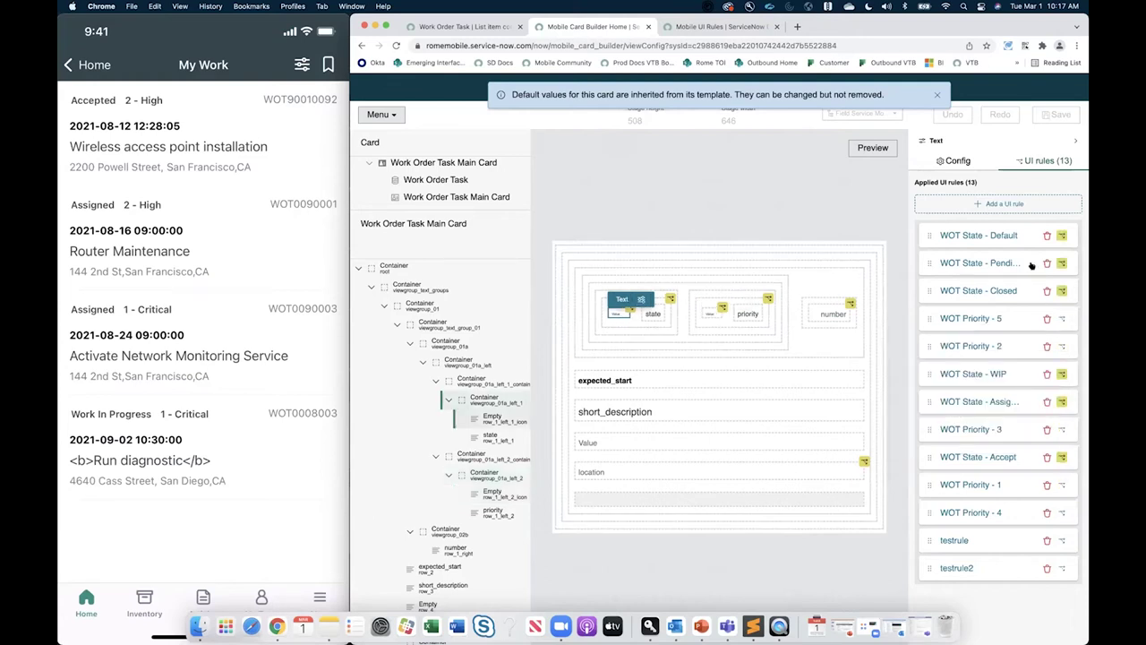
pyautogui.click(1062, 262)
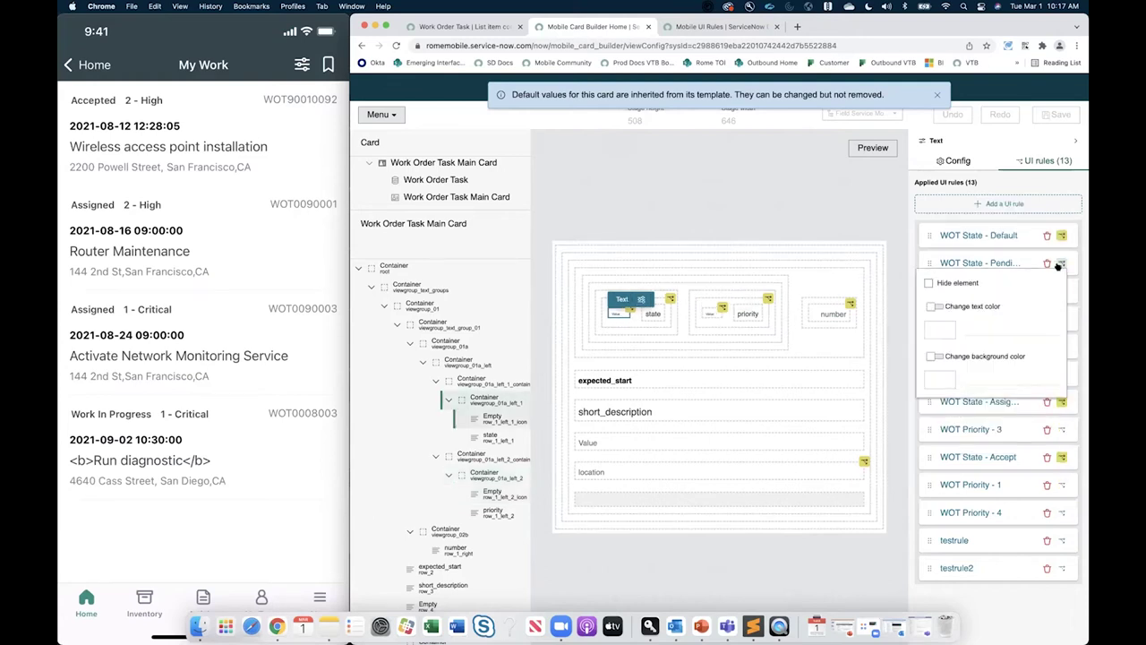
pyautogui.click(760, 445)
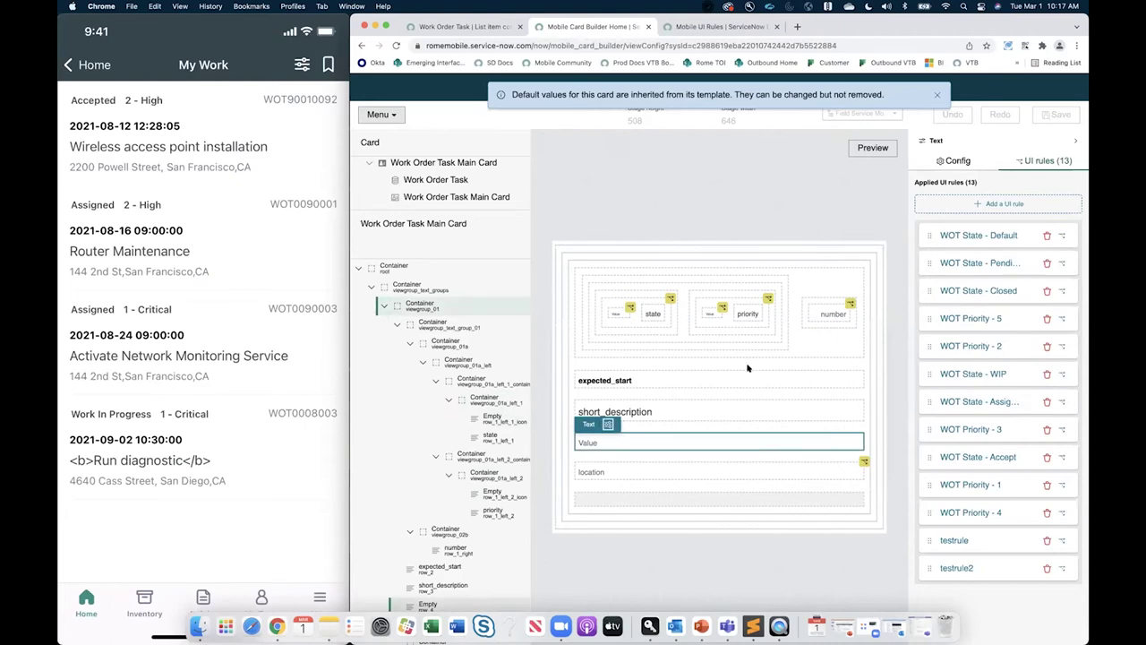
# Start a new UI rule for the number element, named "Highlight number when priority is critical", with its condition ready for entry
pyautogui.click(833, 316)
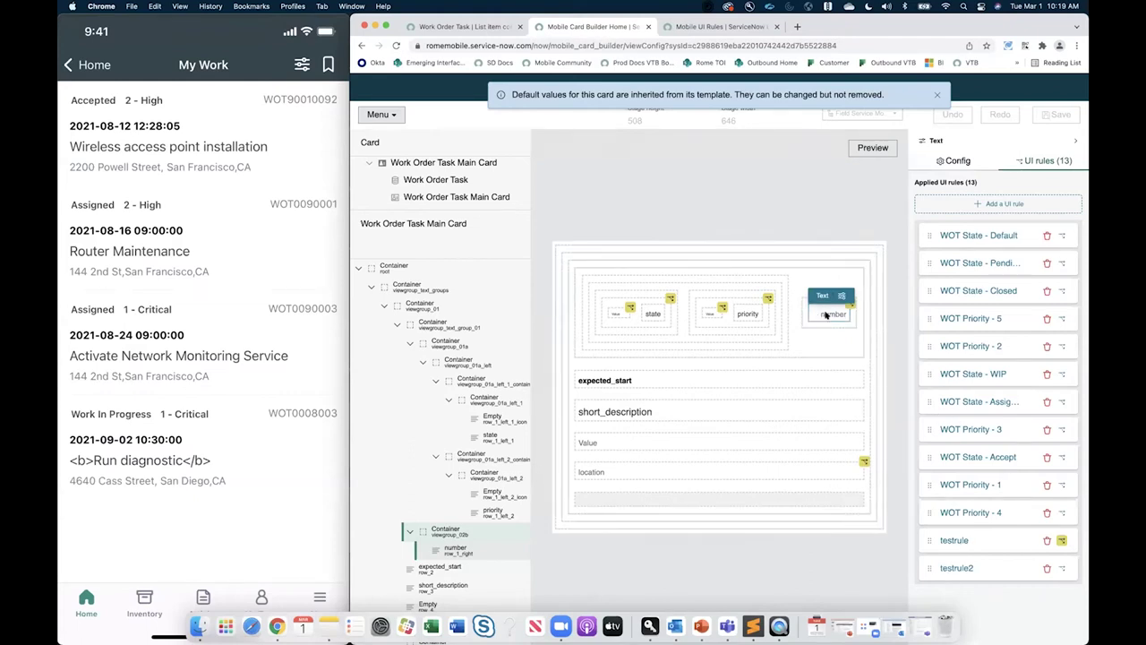
pyautogui.click(1022, 204)
pyautogui.click(608, 263)
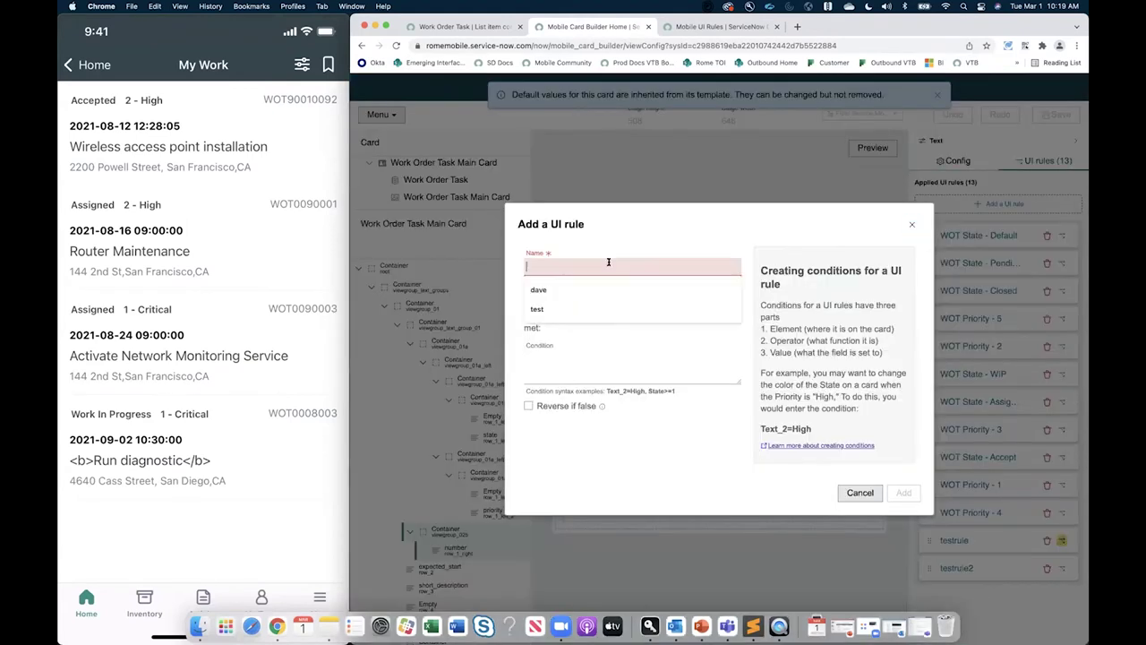
pyautogui.write('Hig')
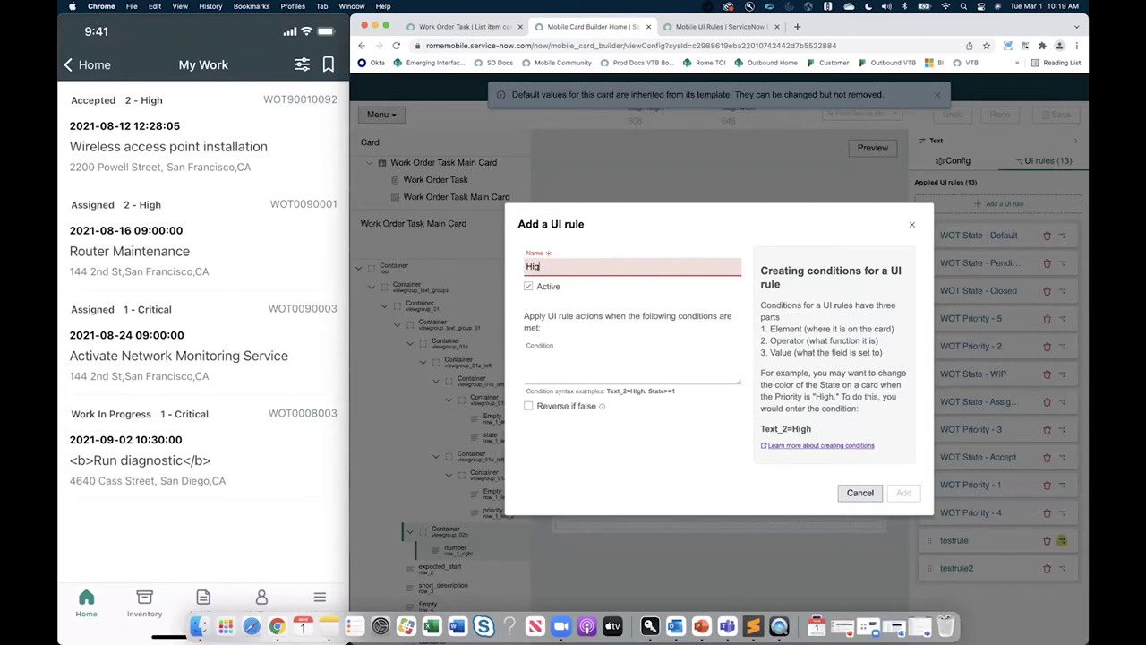
pyautogui.write('hlight number when')
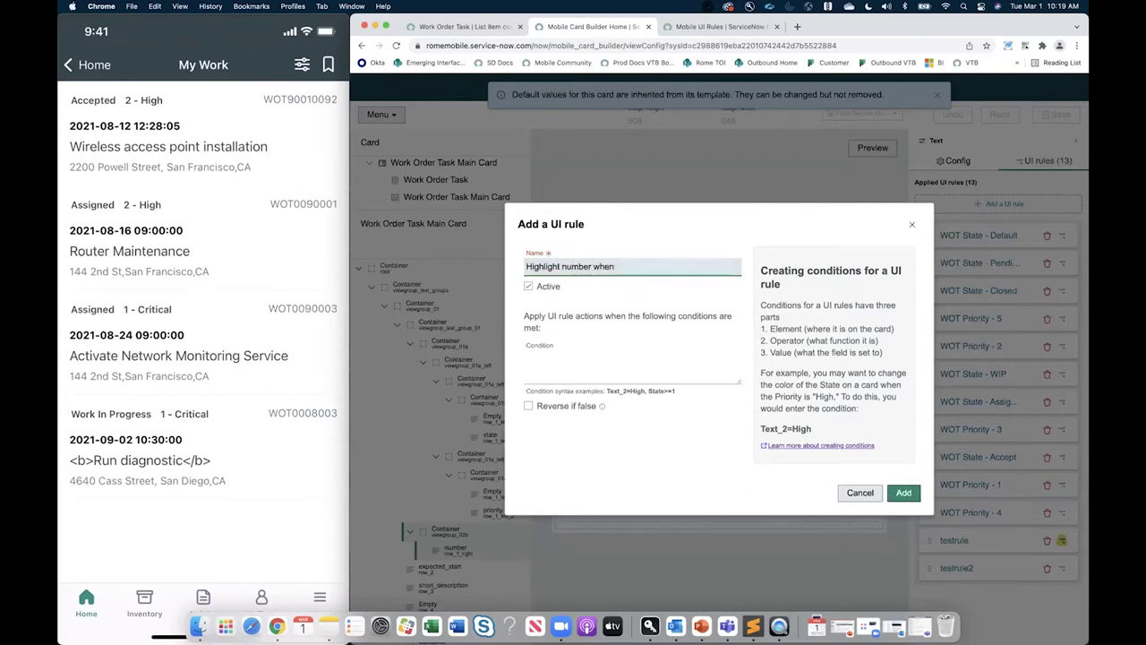
pyautogui.write(' priority is critical')
pyautogui.click(635, 347)
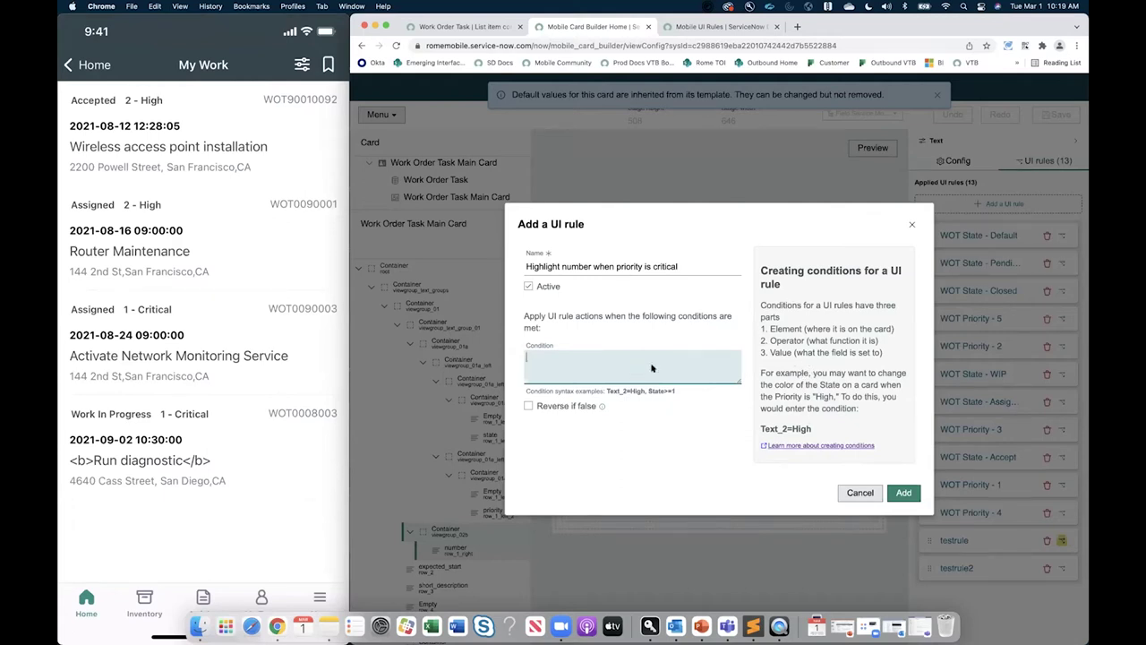
# Duplicate the list item config tab and open All Work Order Tasks in the copy, discarding its unsaved changes
pyautogui.click(470, 27)
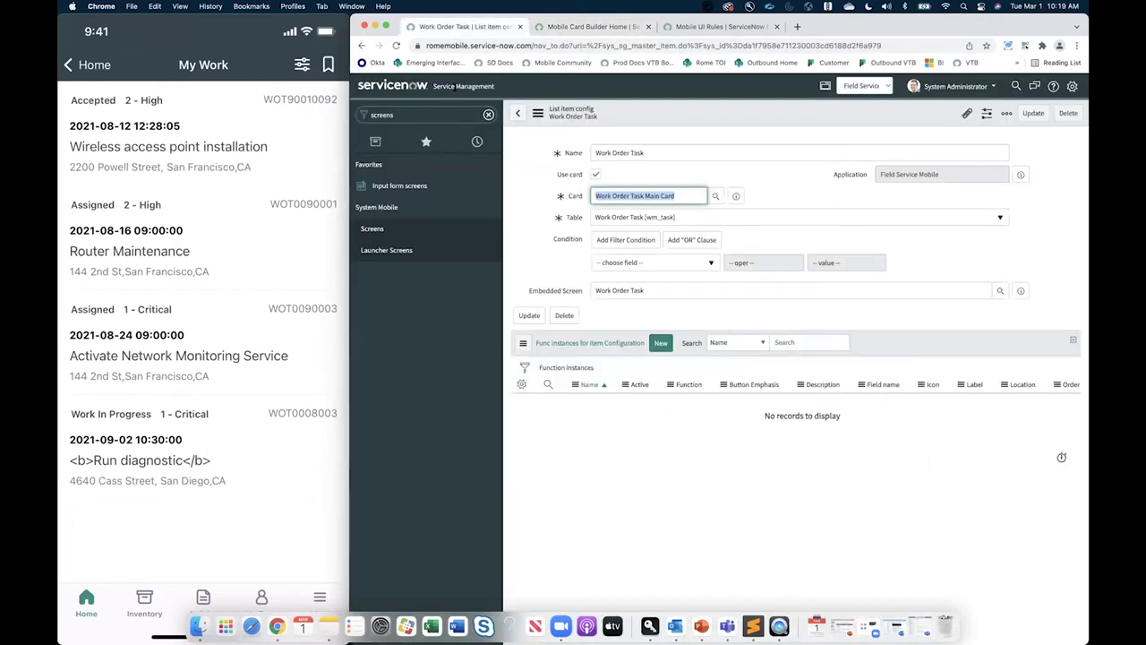
pyautogui.rightClick(460, 26)
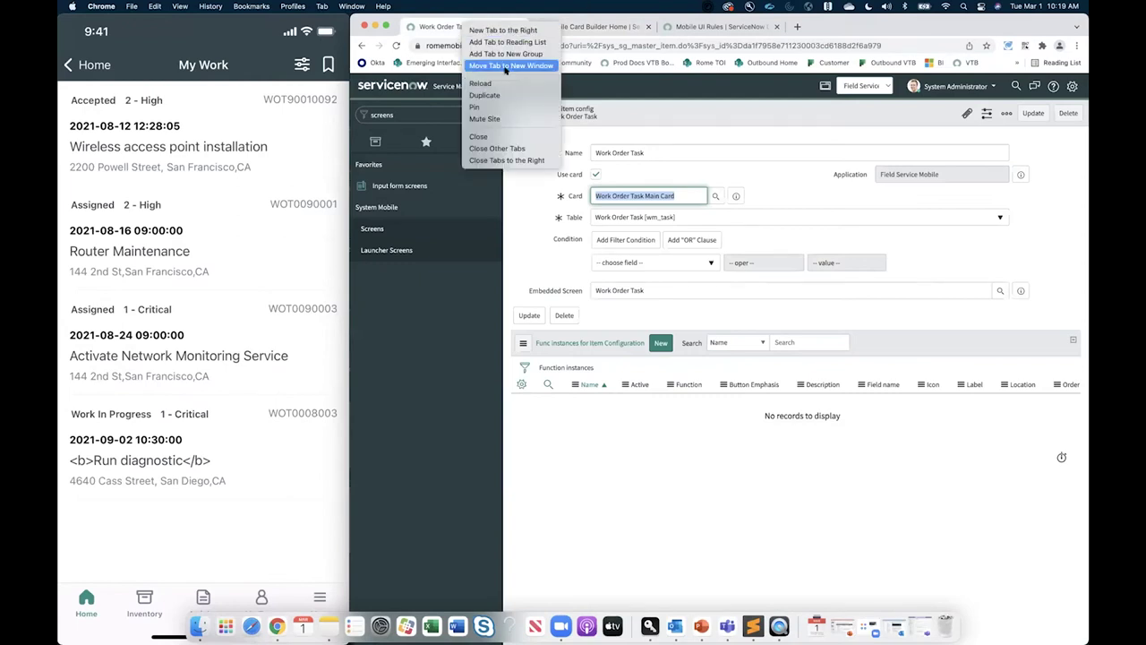
pyautogui.click(502, 96)
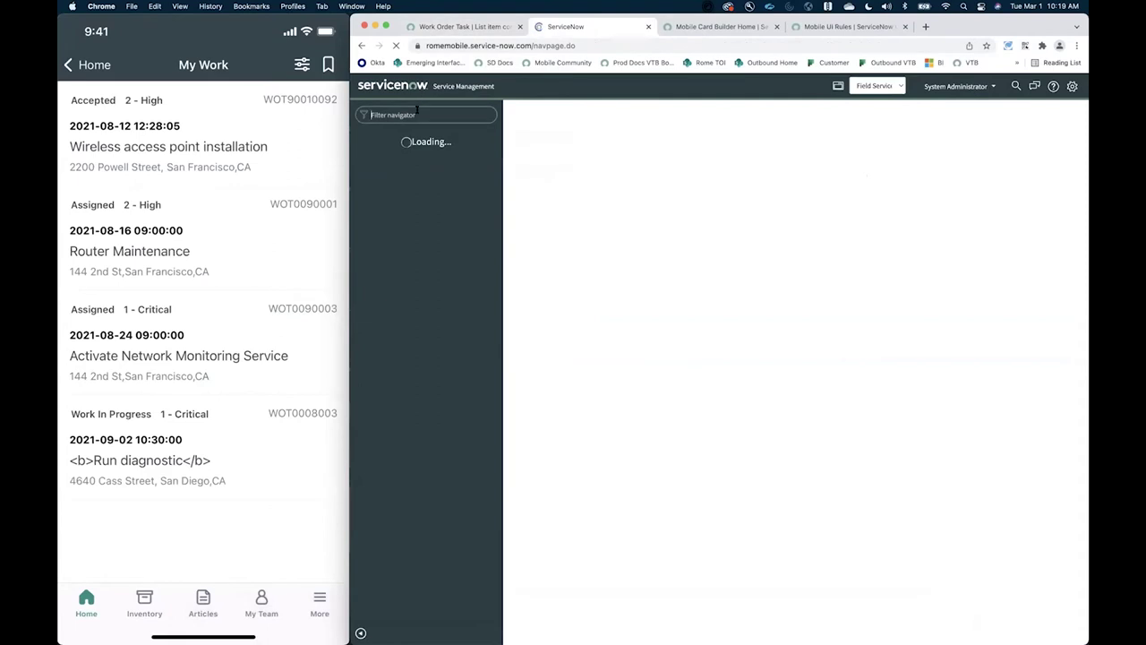
pyautogui.write('wor')
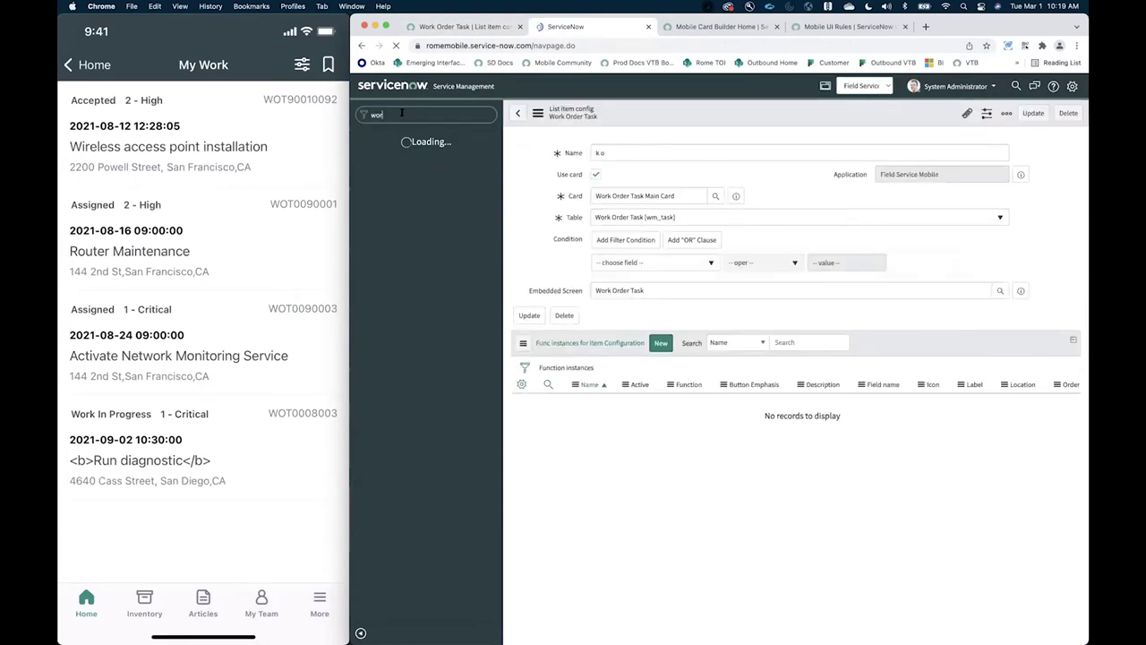
pyautogui.write('k order task')
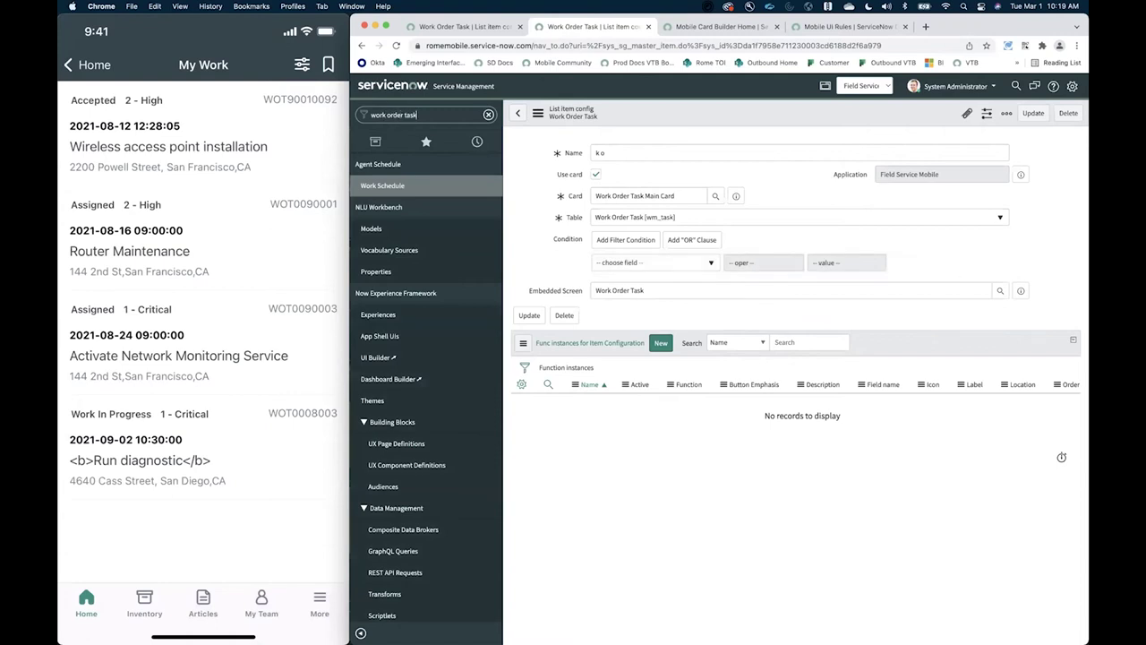
pyautogui.click(463, 206)
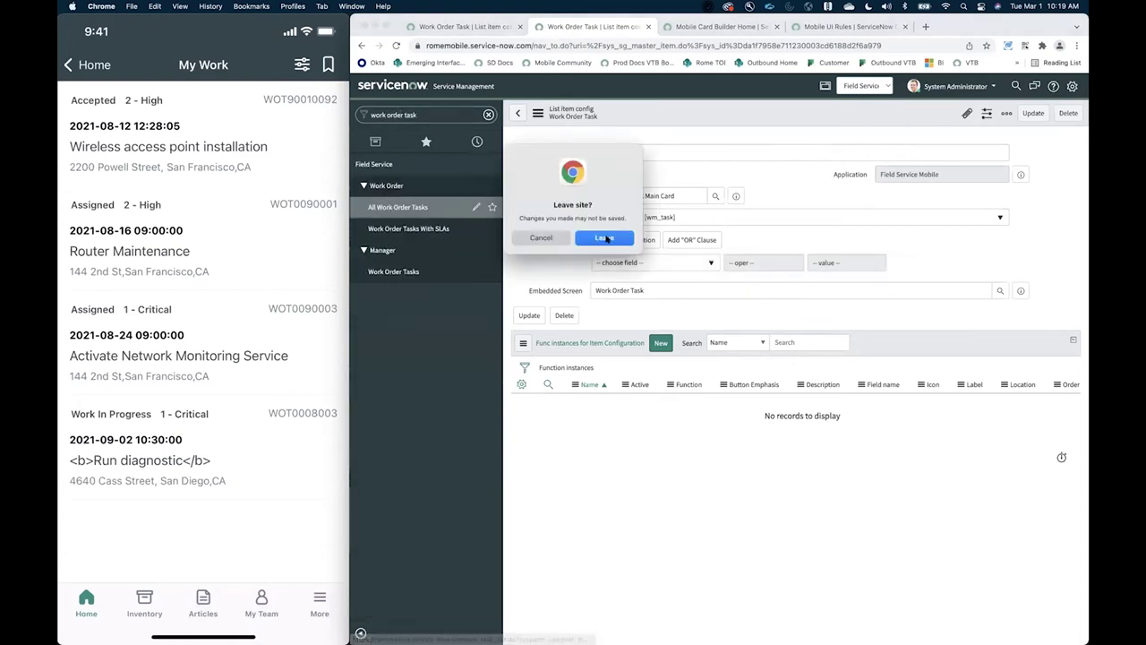
pyautogui.click(605, 237)
# Filter the work order tasks list to records where Priority is 1 - Critical
pyautogui.click(597, 174)
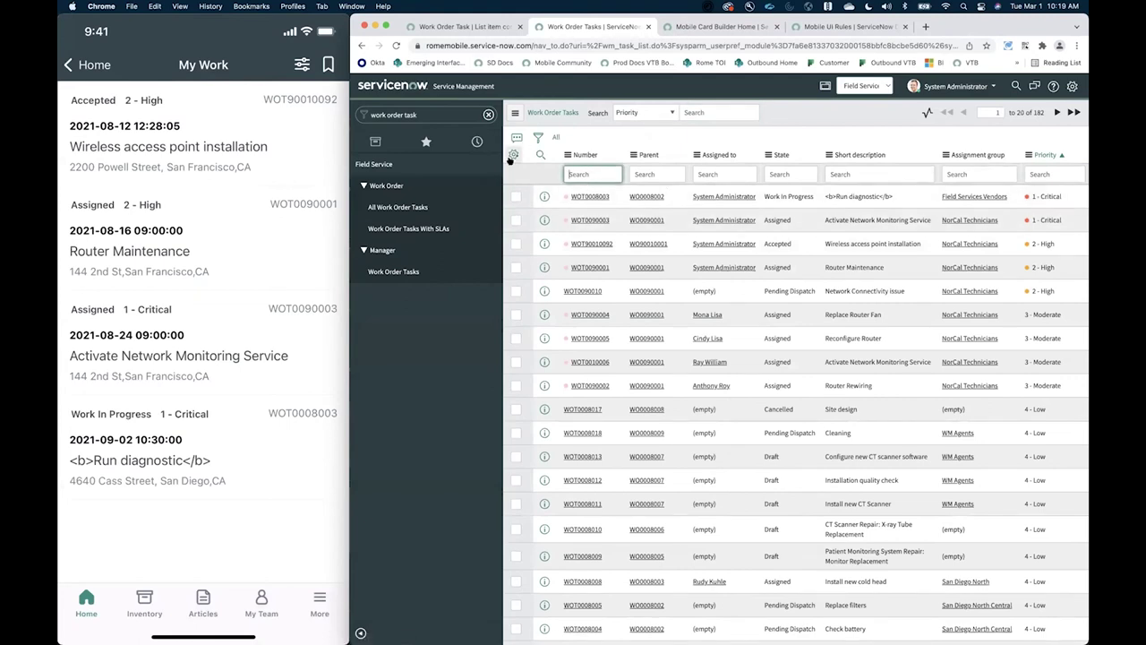
pyautogui.click(538, 137)
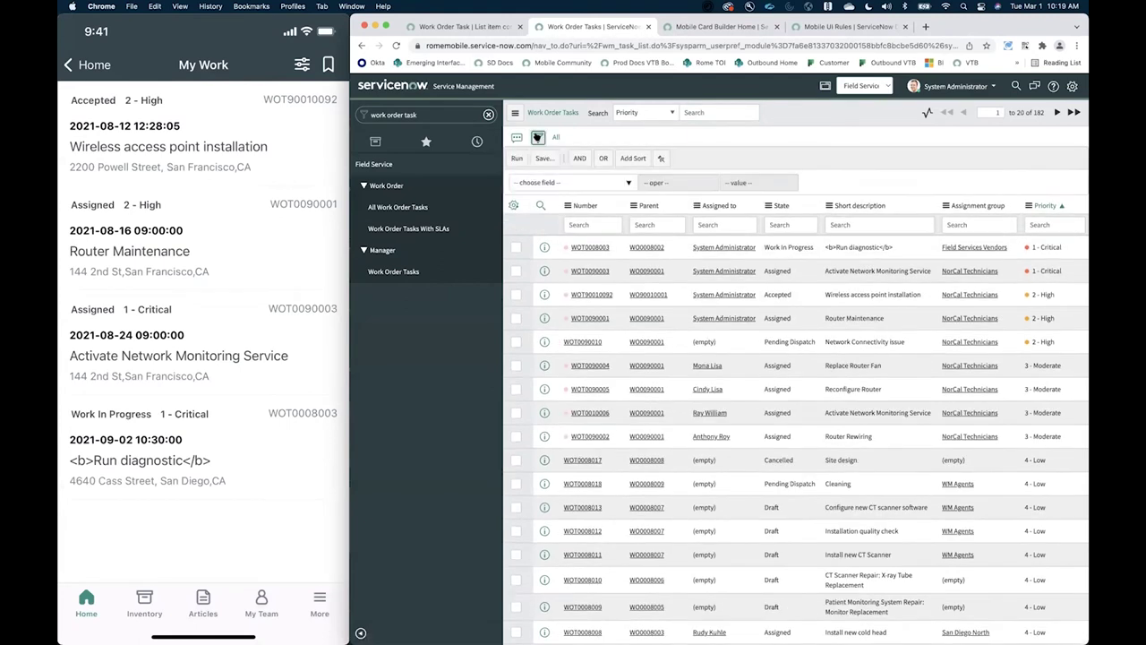
pyautogui.click(570, 184)
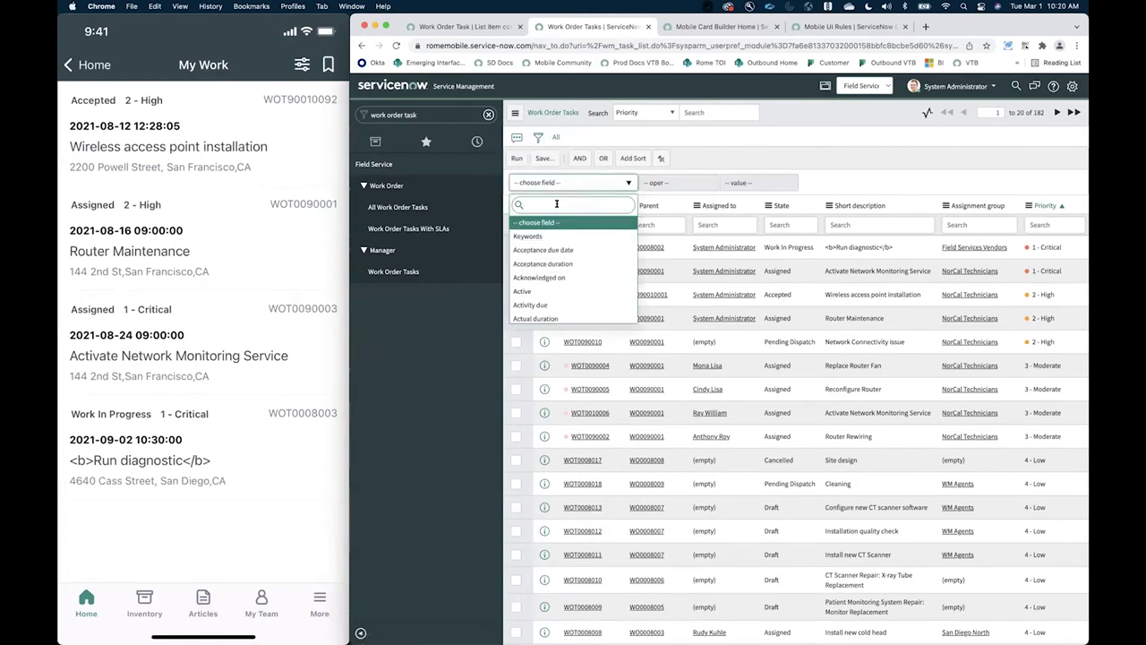
pyautogui.write('priority')
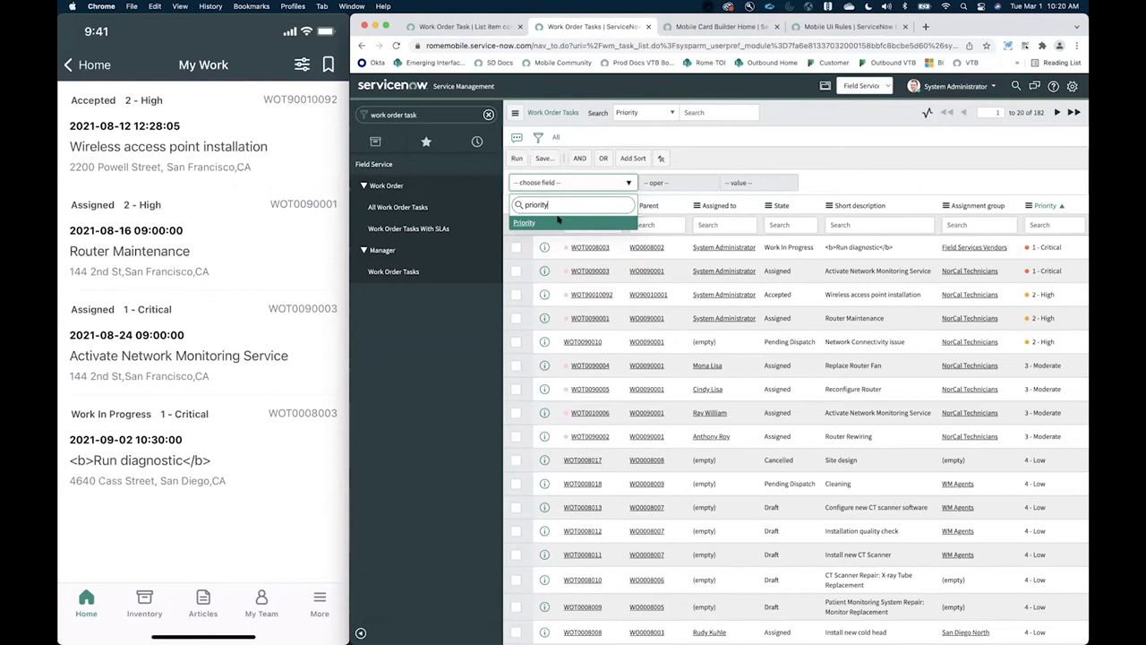
pyautogui.click(558, 221)
pyautogui.click(776, 182)
pyautogui.click(757, 195)
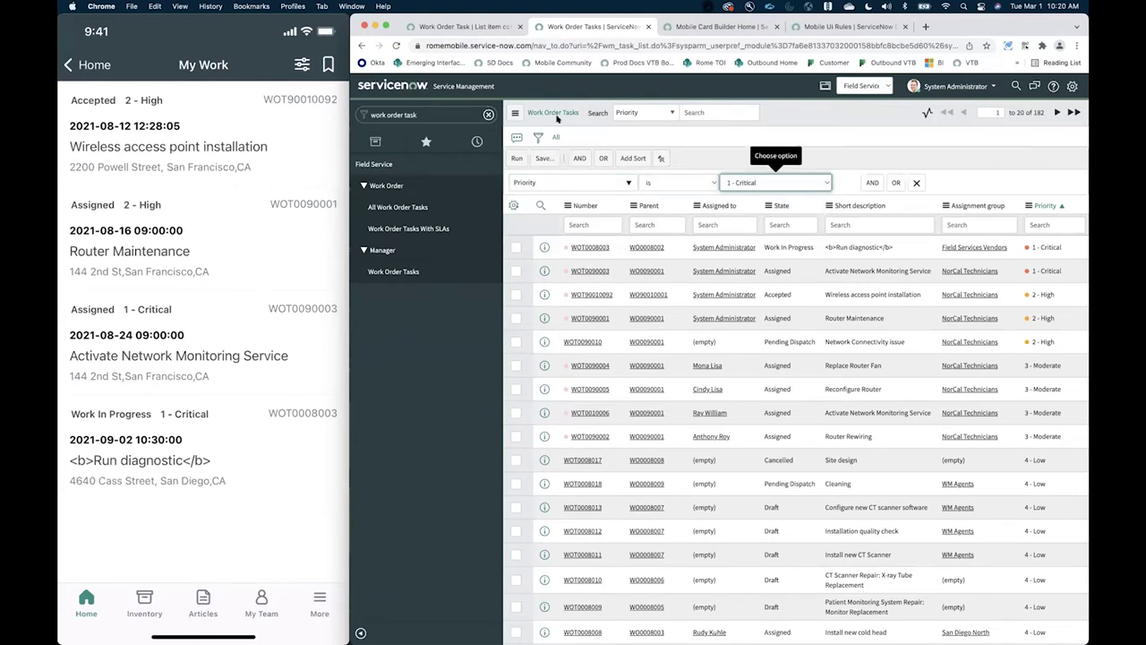
pyautogui.click(517, 158)
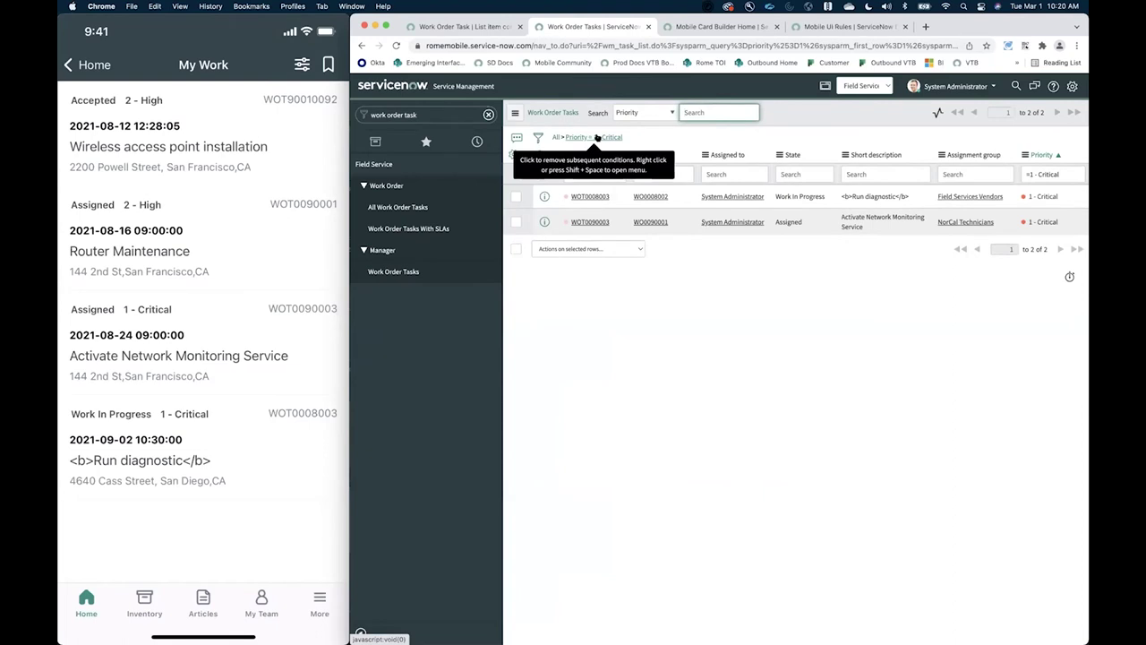
# Try the filter query copied from the work order tasks list, priority=1, as the new rule's condition, and discard the draft rule
pyautogui.click(598, 137)
pyautogui.rightClick(602, 139)
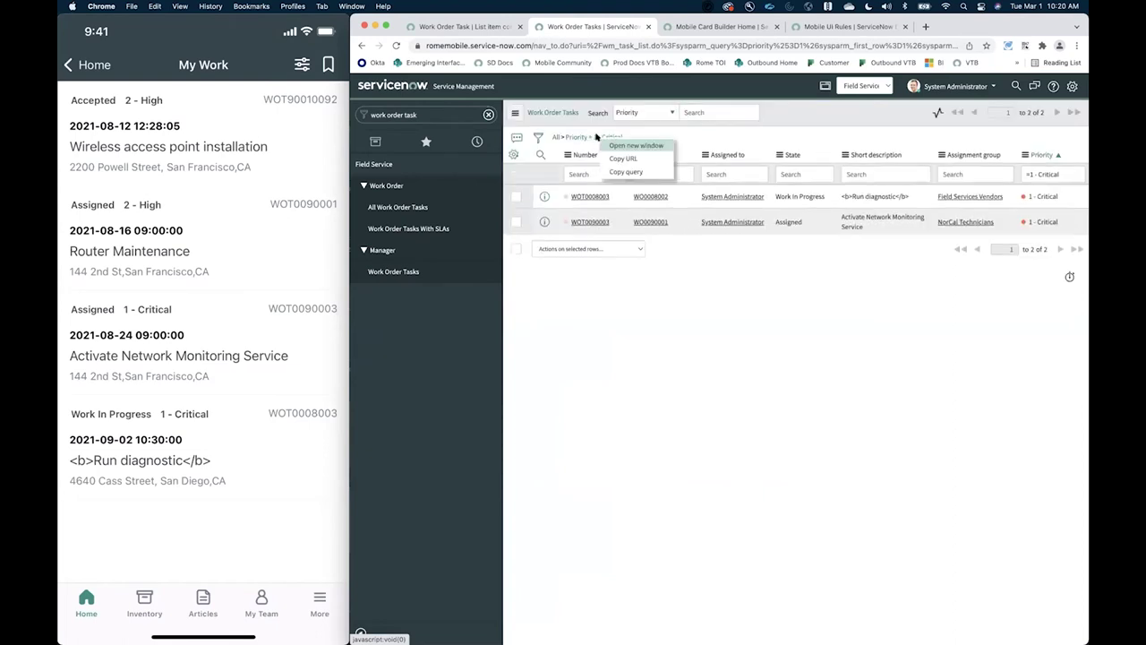
pyautogui.click(627, 171)
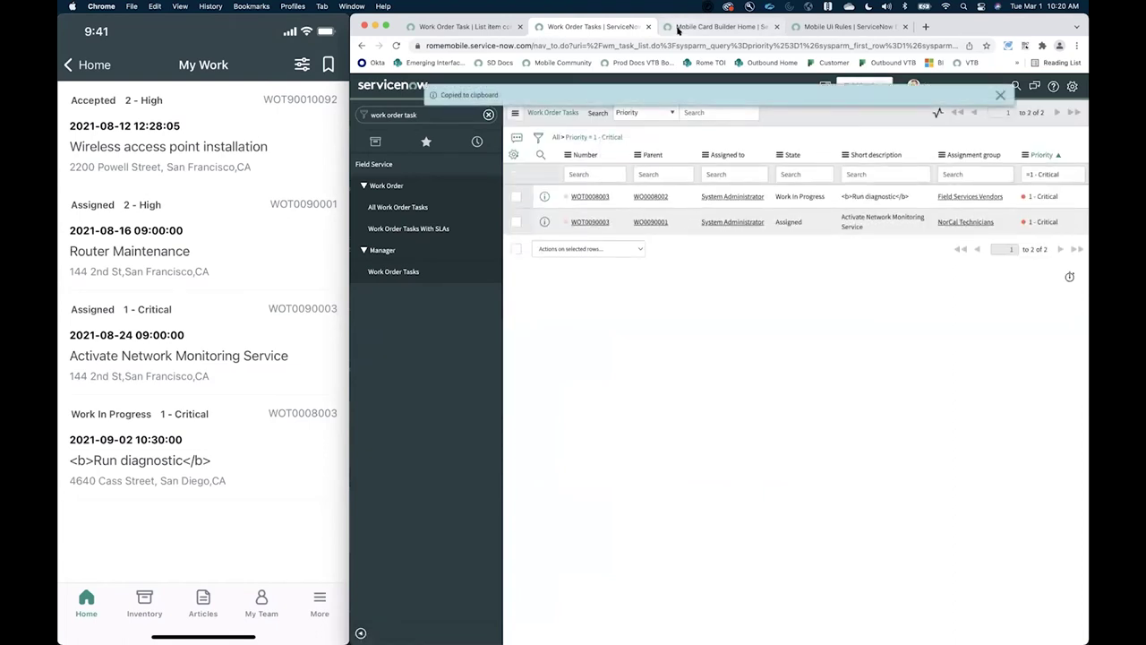
pyautogui.click(678, 29)
pyautogui.click(604, 354)
pyautogui.press('super+v')
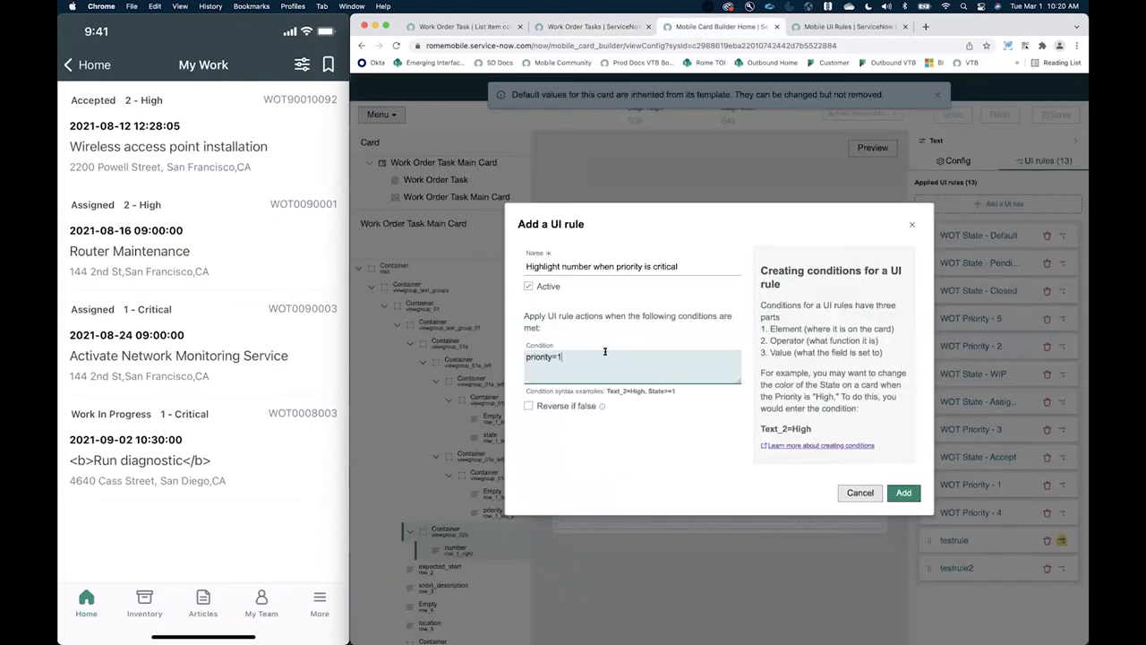
pyautogui.doubleClick(533, 356)
pyautogui.click(912, 224)
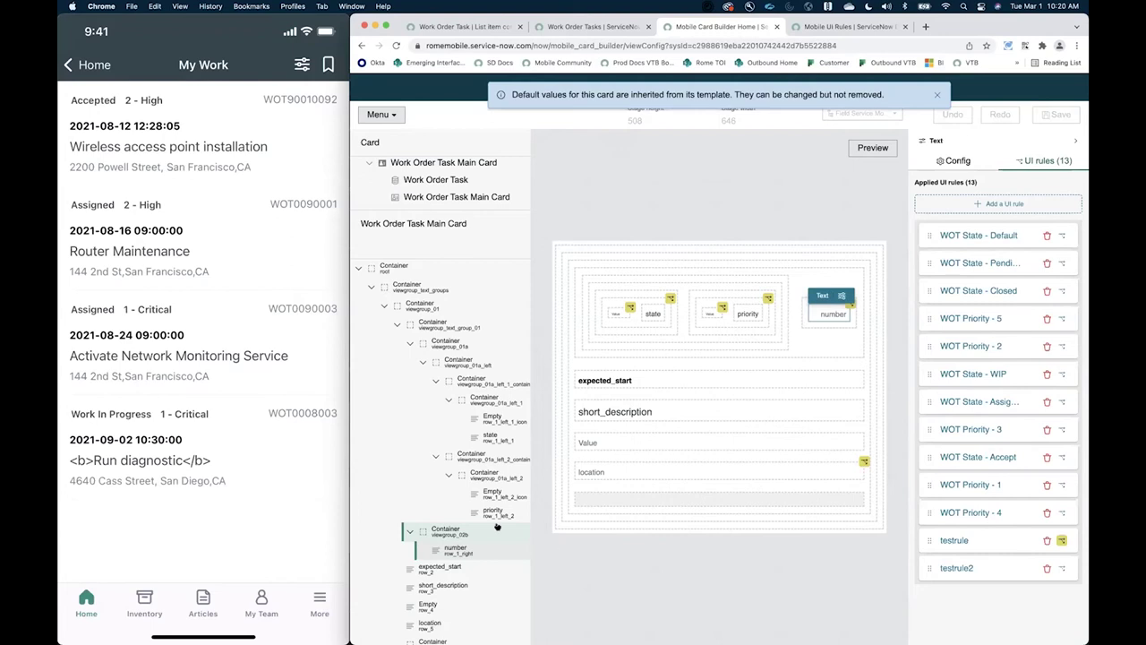
# Start a new UI rule for the number element with the condition row_1_right=1
pyautogui.scroll(-1, 477, 454)
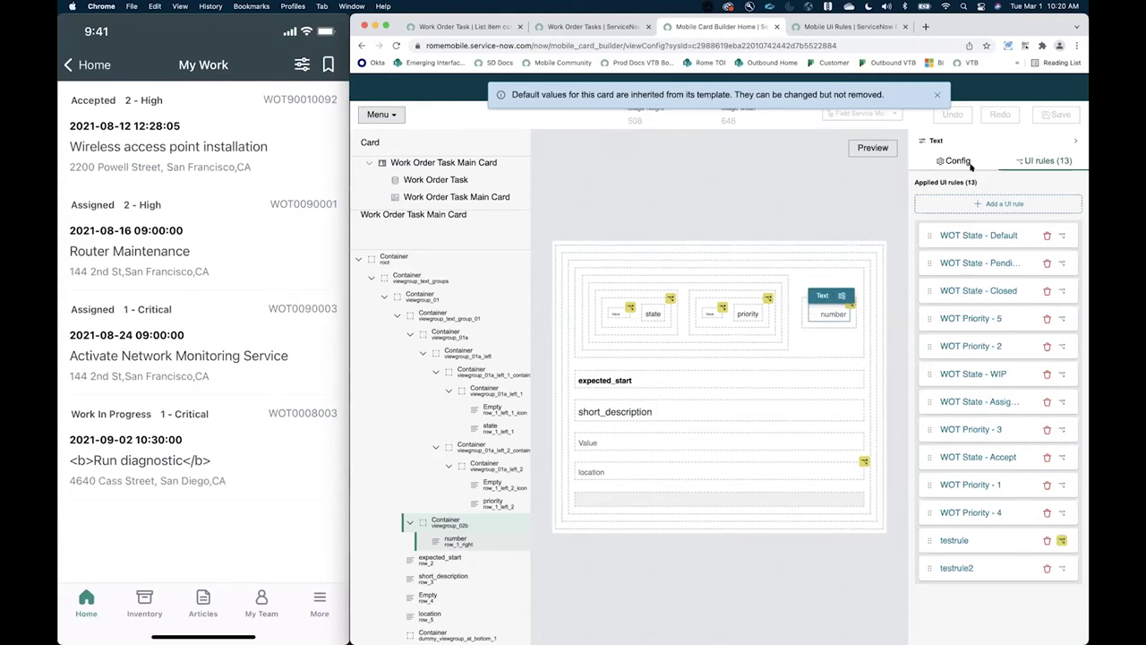
pyautogui.click(960, 201)
pyautogui.click(652, 365)
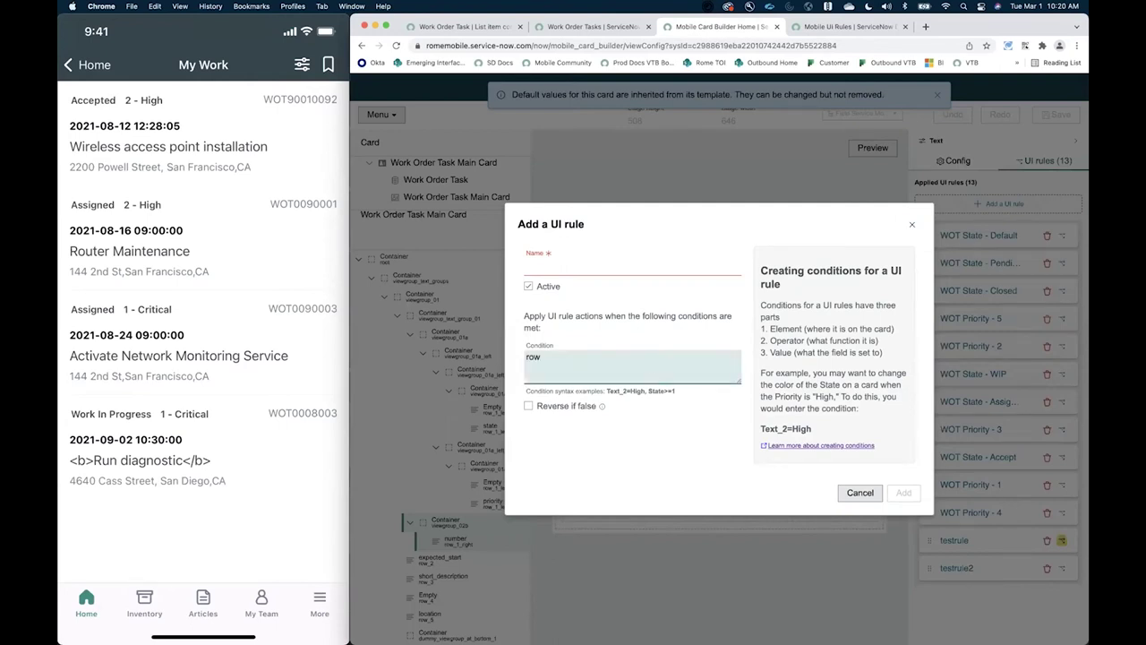
pyautogui.write('row_1_right=1')
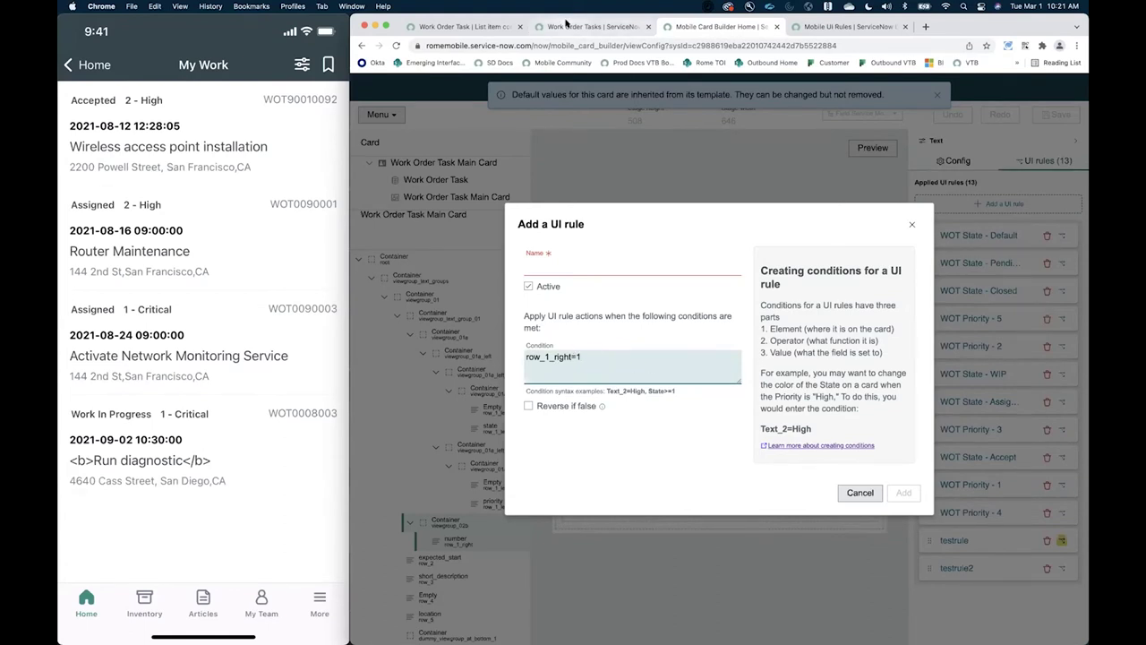
# Check the stored priority value by copying the task list's filter query into the address bar, and return to the card builder
pyautogui.click(566, 21)
pyautogui.rightClick(594, 138)
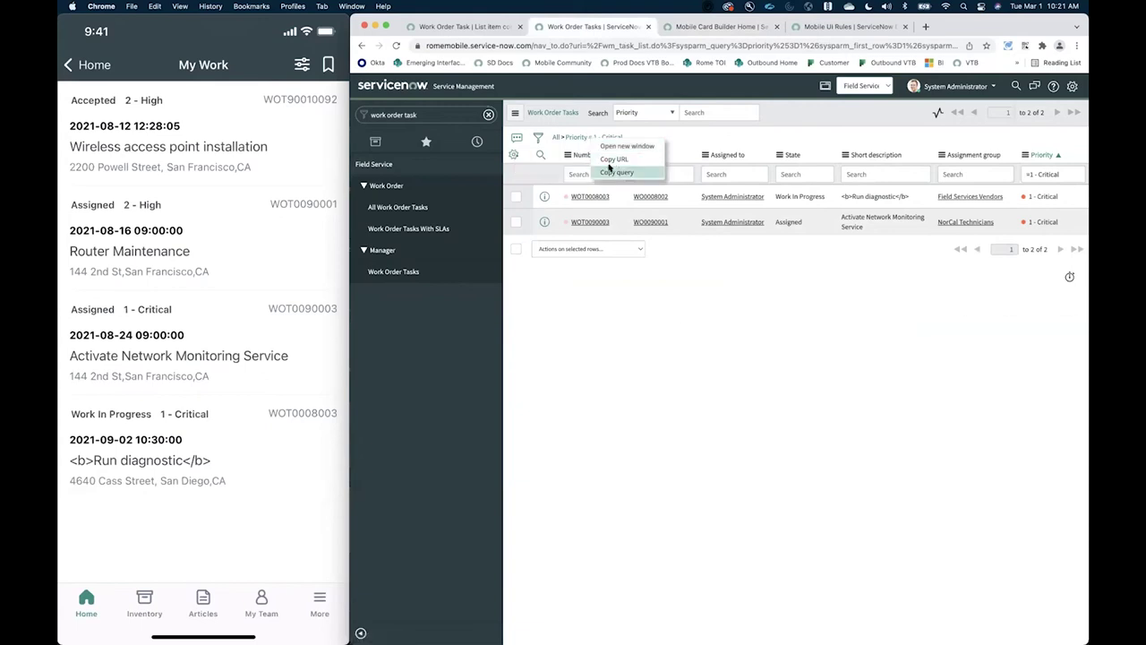
pyautogui.click(617, 172)
pyautogui.click(527, 45)
pyautogui.hotkey('ctrl', 'v')
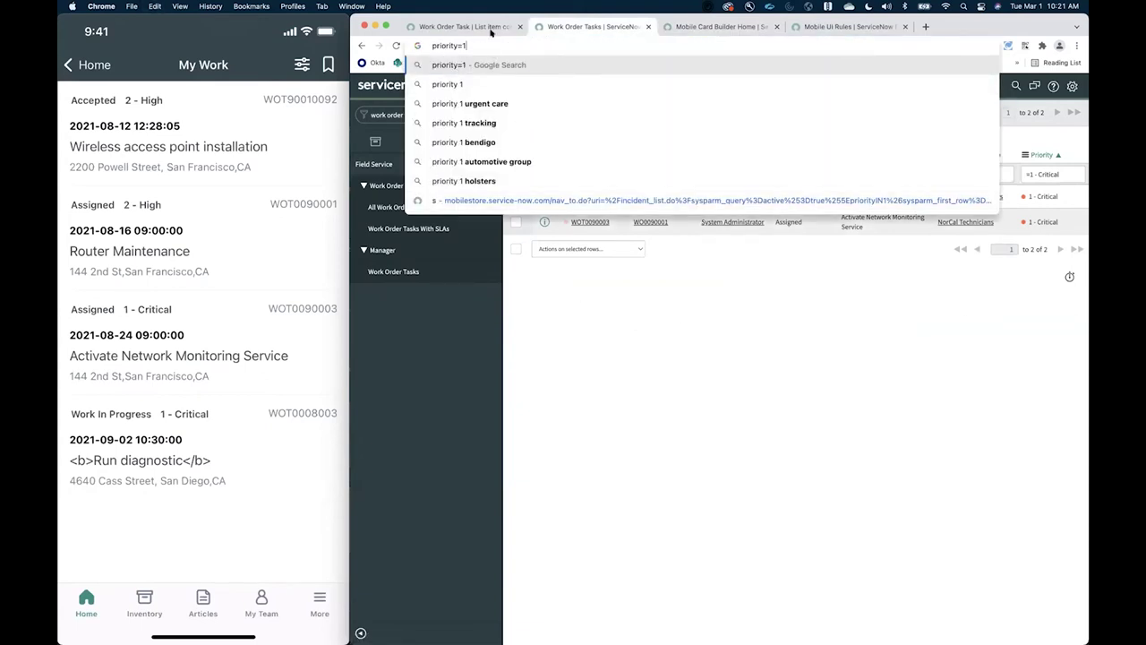
pyautogui.click(602, 294)
pyautogui.click(696, 26)
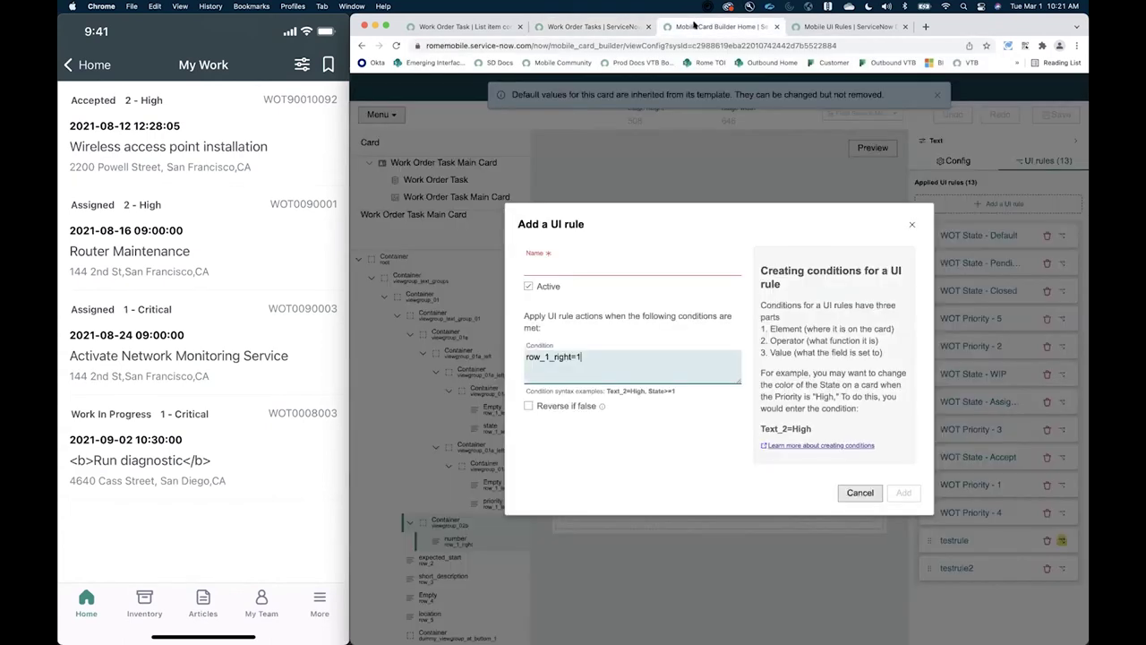
# Name the UI rule "Highlight number when priority is 1" and add it to the card
pyautogui.click(596, 264)
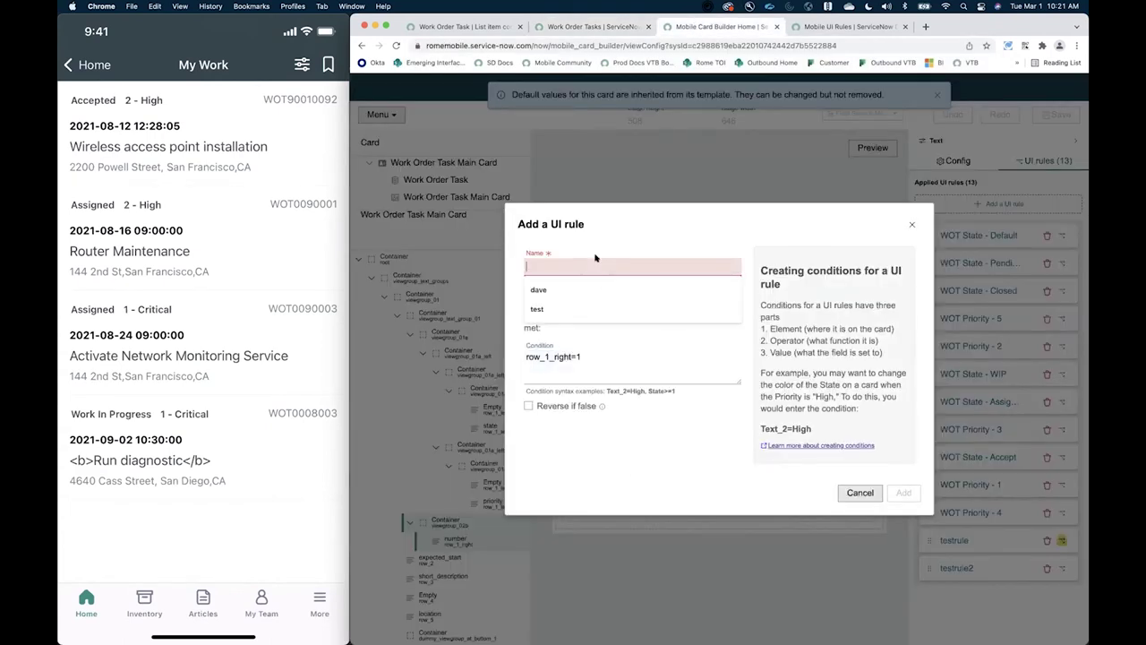
pyautogui.write('JH')
pyautogui.write('High')
pyautogui.write('light numb')
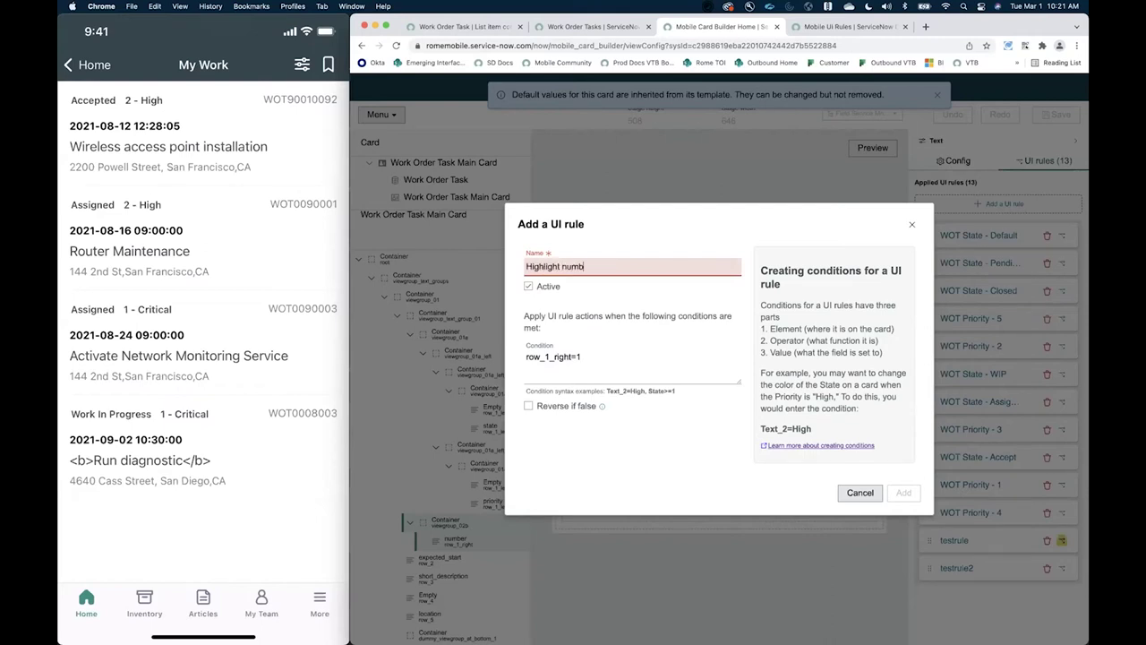
pyautogui.write('r')
pyautogui.press('BackSpace')
pyautogui.write('er when priority is 1')
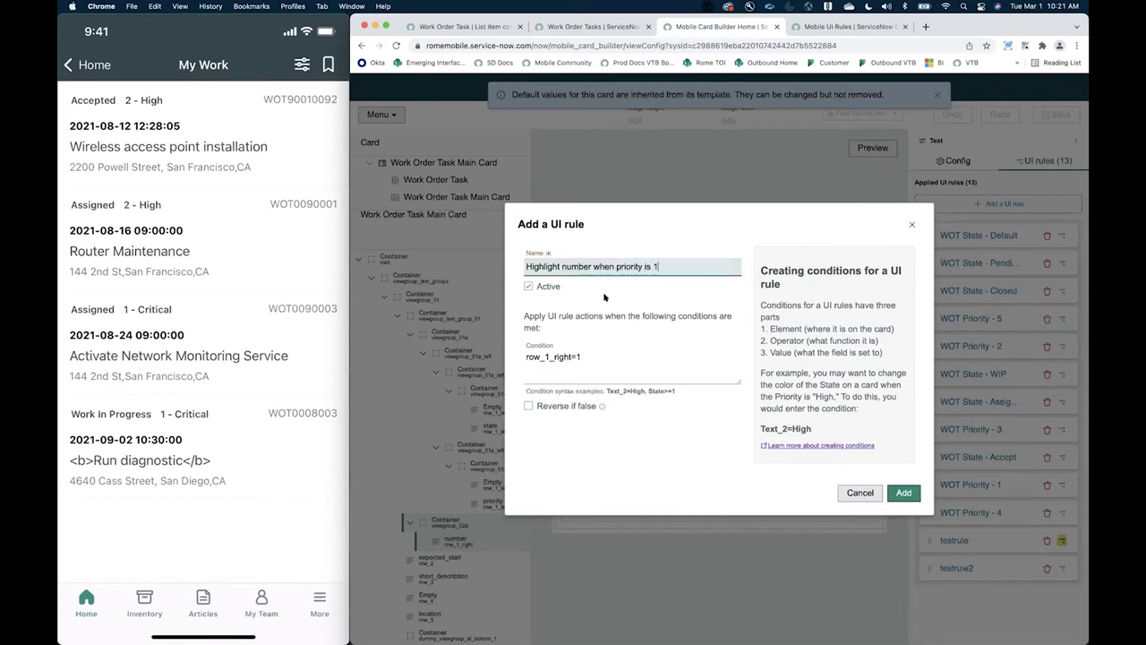
pyautogui.click(904, 492)
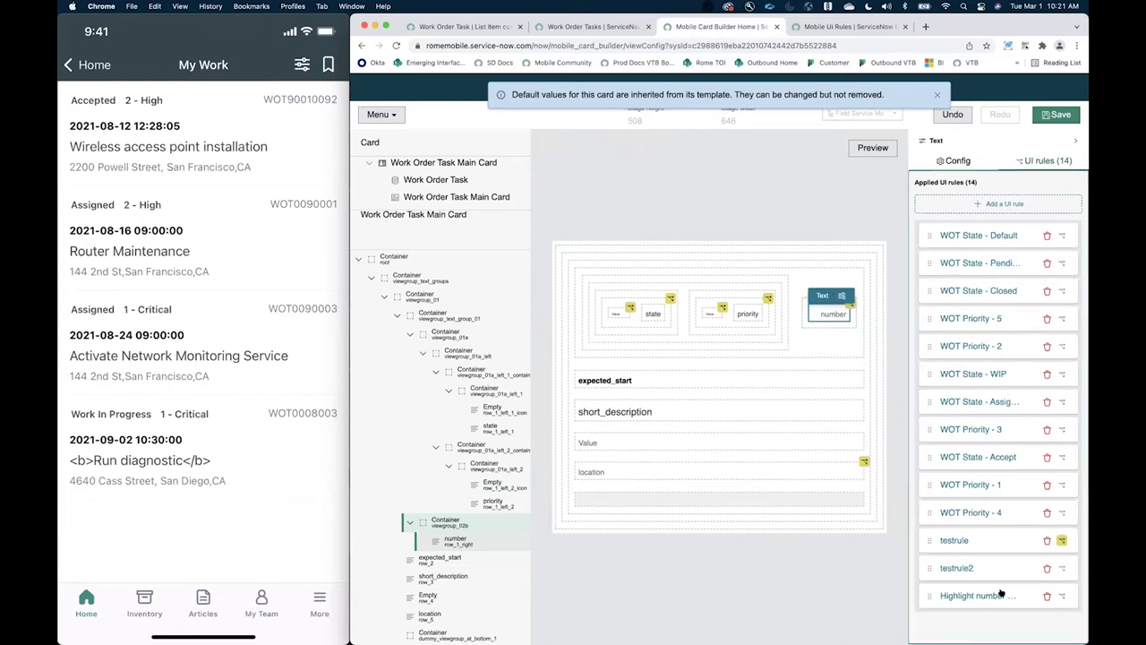
# Make the new highlight rule change the number element's text color to #EA3C10, and save the card
pyautogui.click(1061, 596)
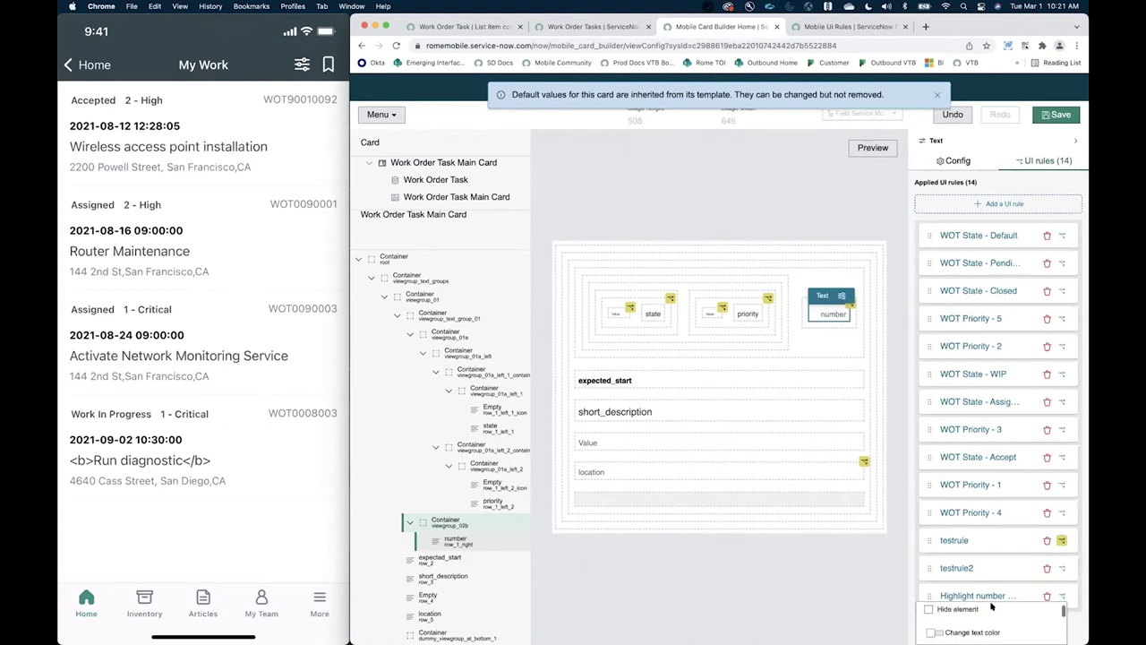
pyautogui.press('super+minus')
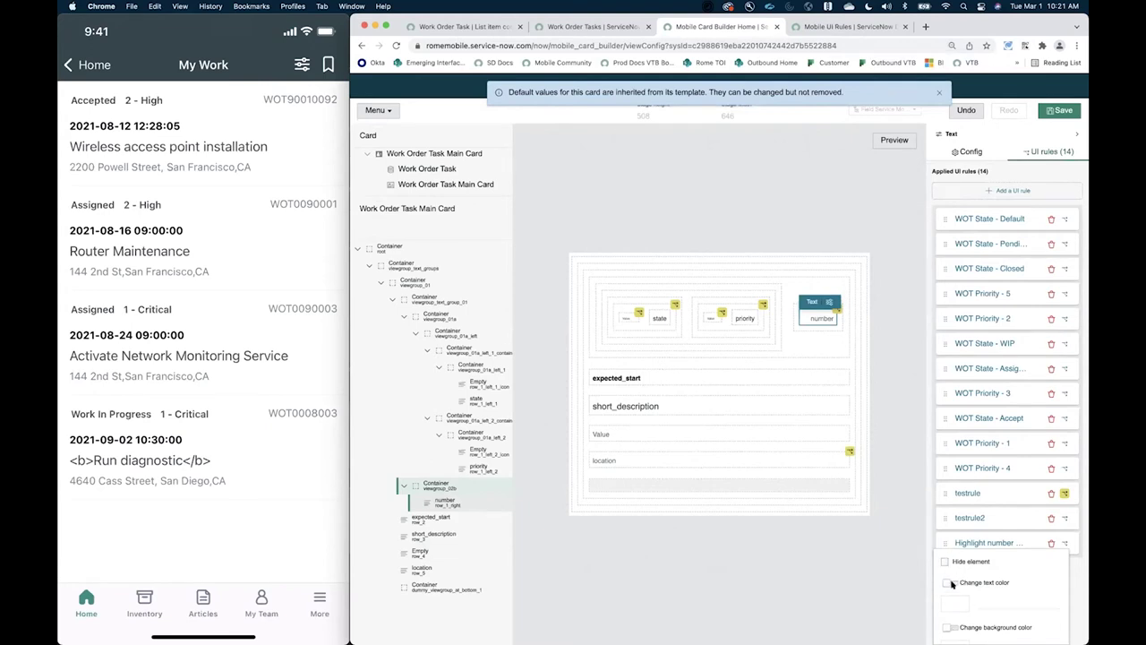
pyautogui.click(955, 583)
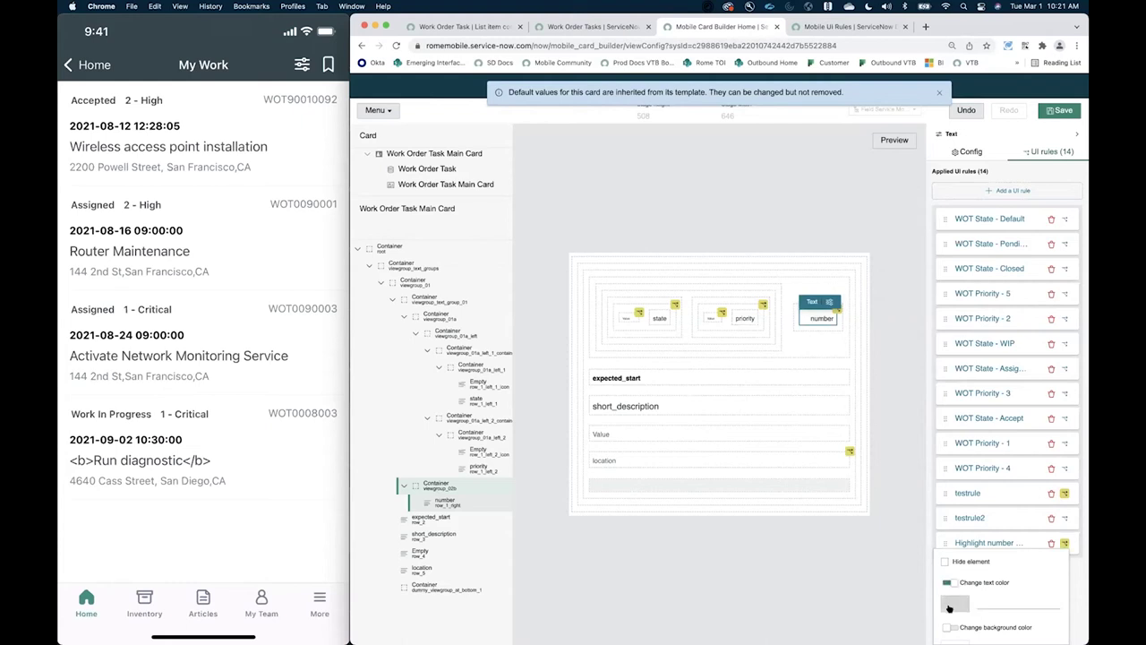
pyautogui.click(955, 605)
pyautogui.click(832, 535)
pyautogui.click(909, 591)
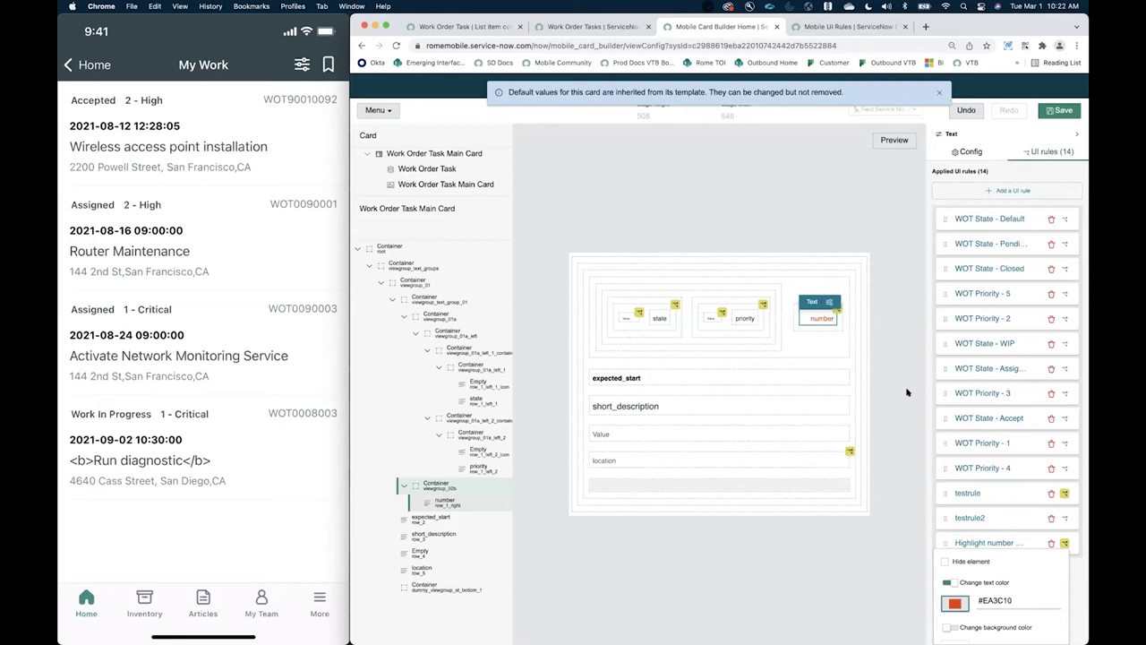
pyautogui.moveTo(158, 231)
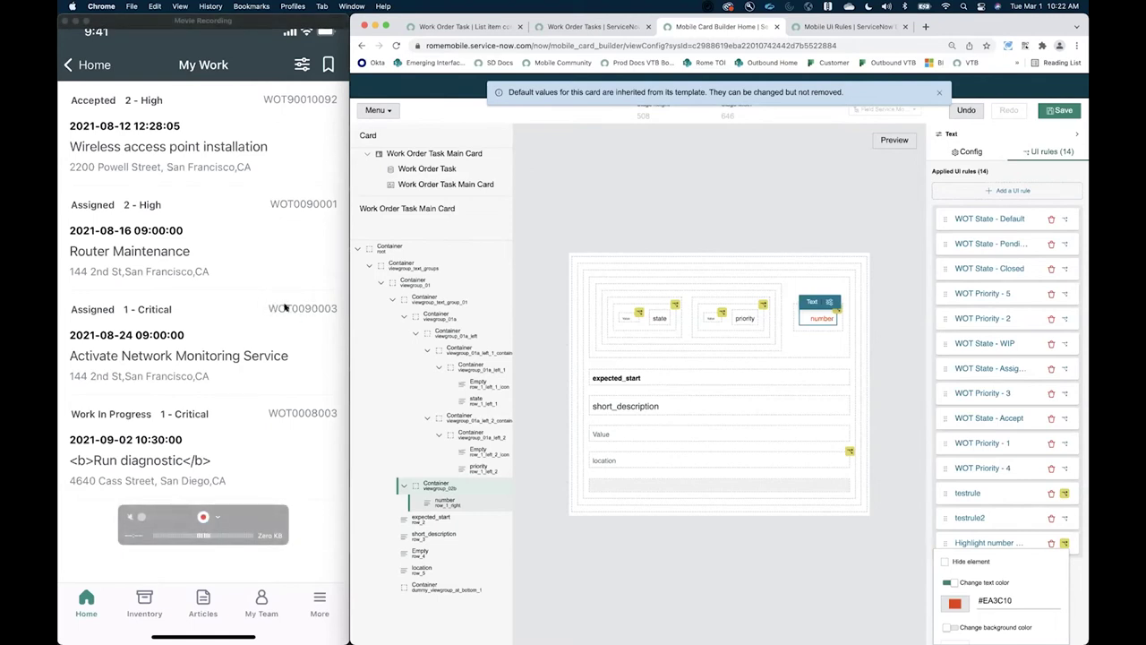
pyautogui.click(1058, 109)
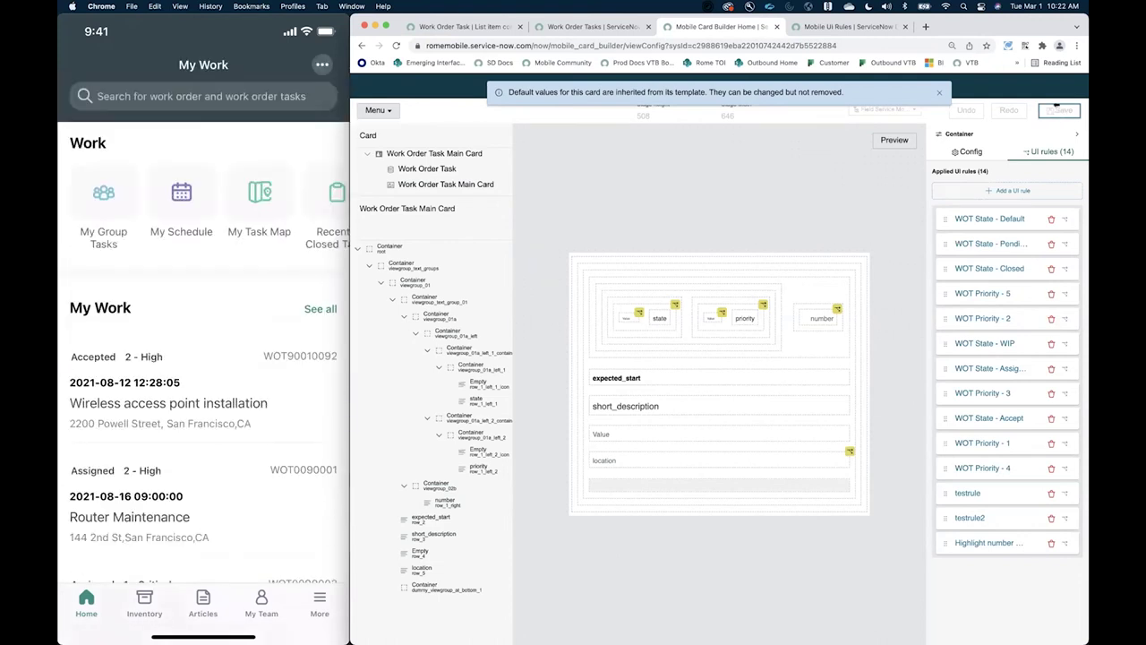
# Compare the highlight rule's condition with the row names of the number and priority elements, closing the rule without changes
pyautogui.click(823, 320)
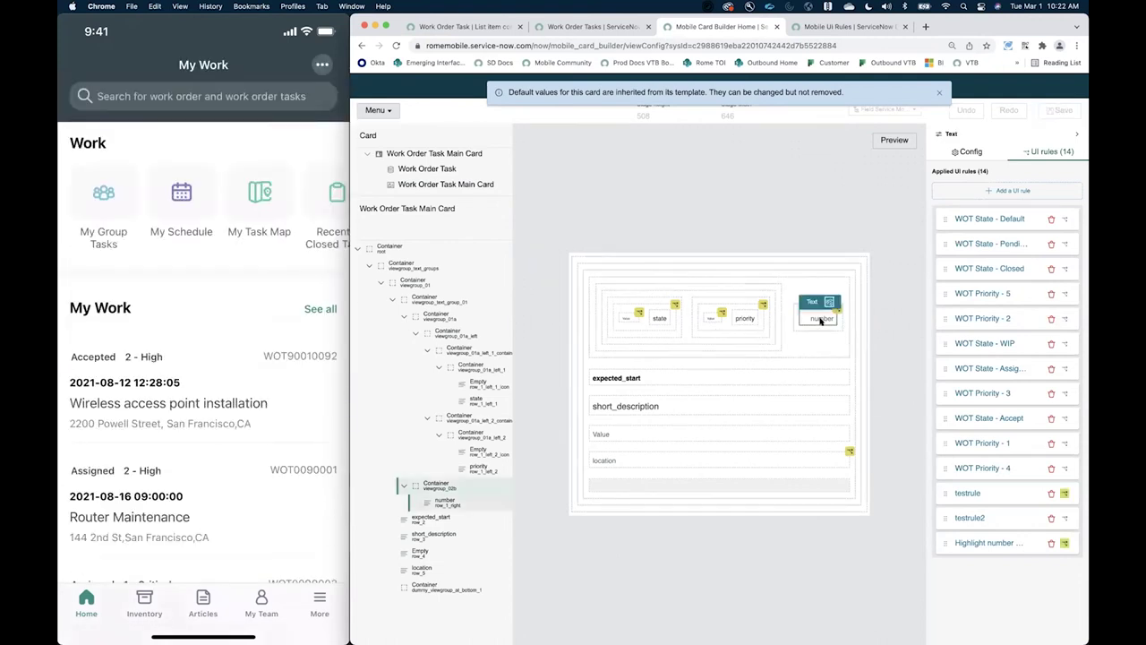
pyautogui.click(983, 544)
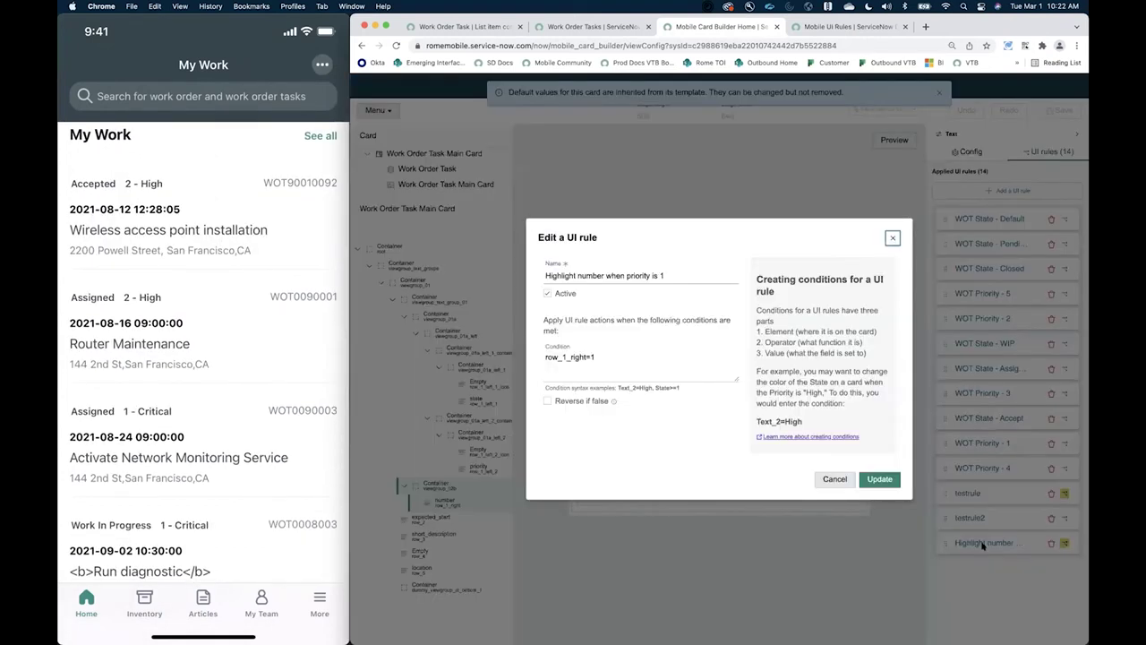
pyautogui.click(592, 356)
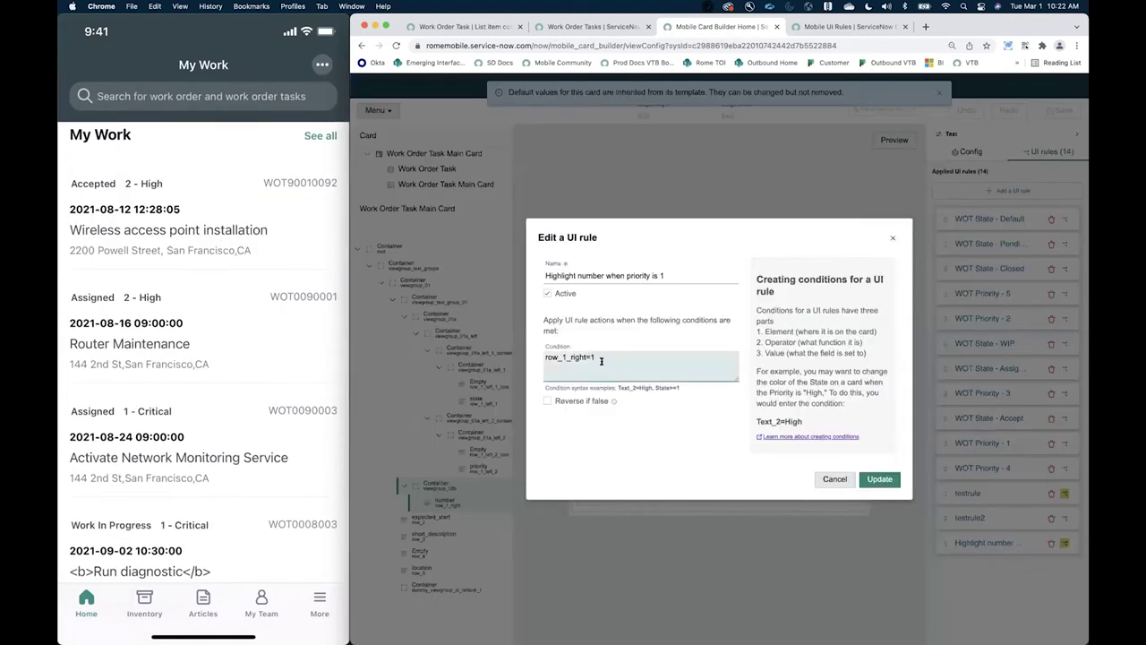
pyautogui.press('super+a')
pyautogui.click(893, 238)
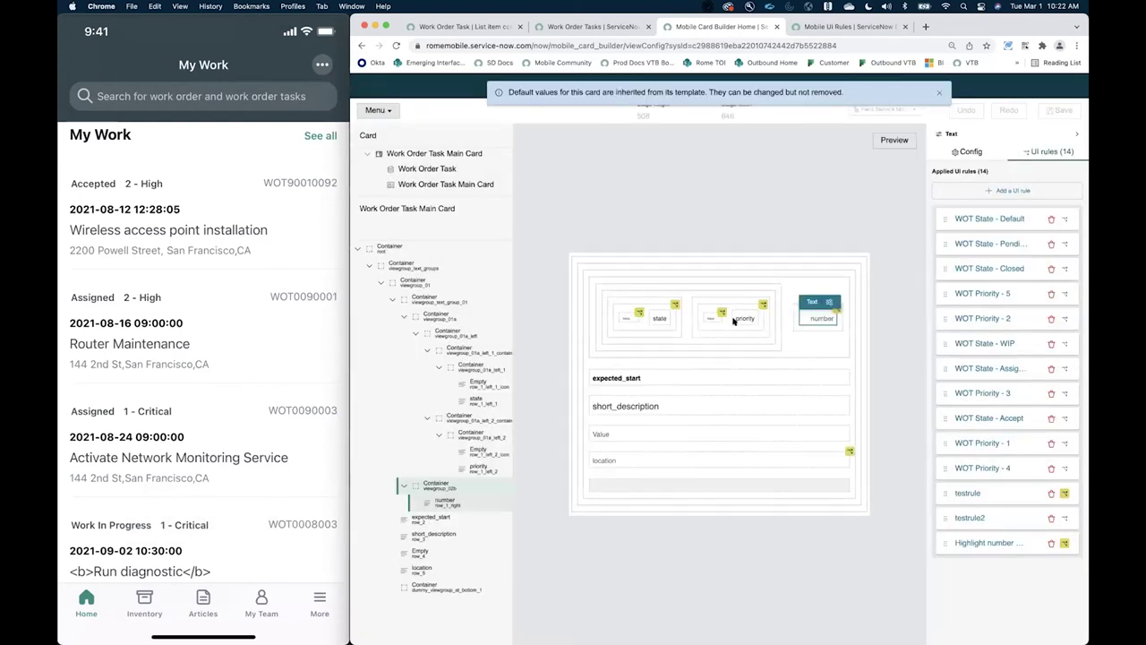
pyautogui.click(748, 315)
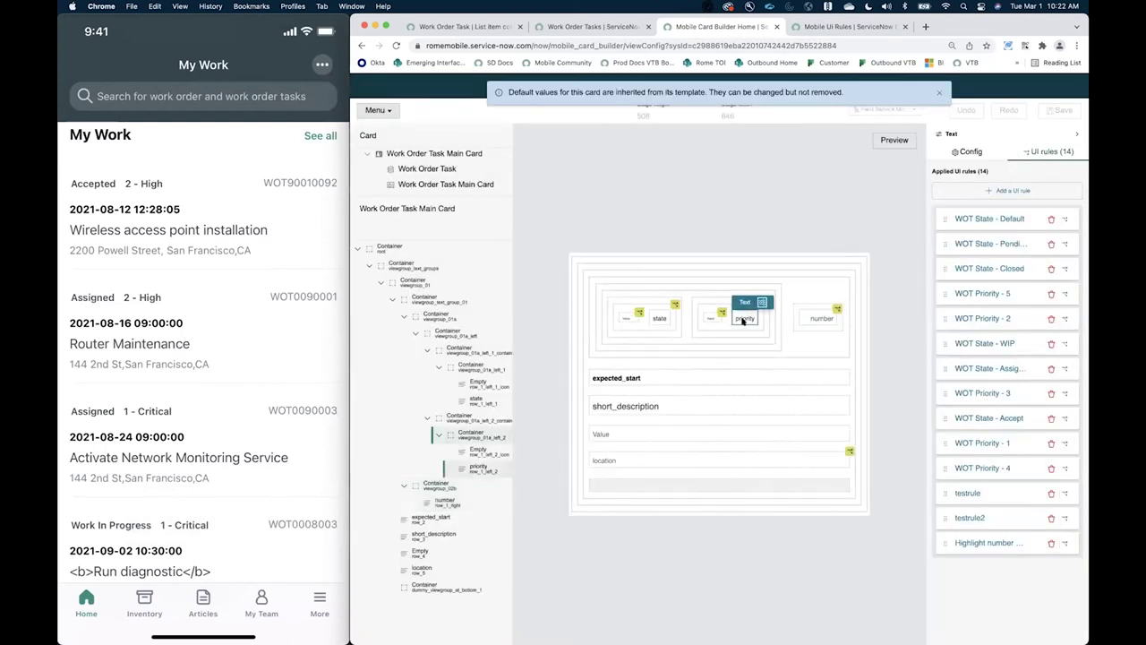
pyautogui.click(817, 317)
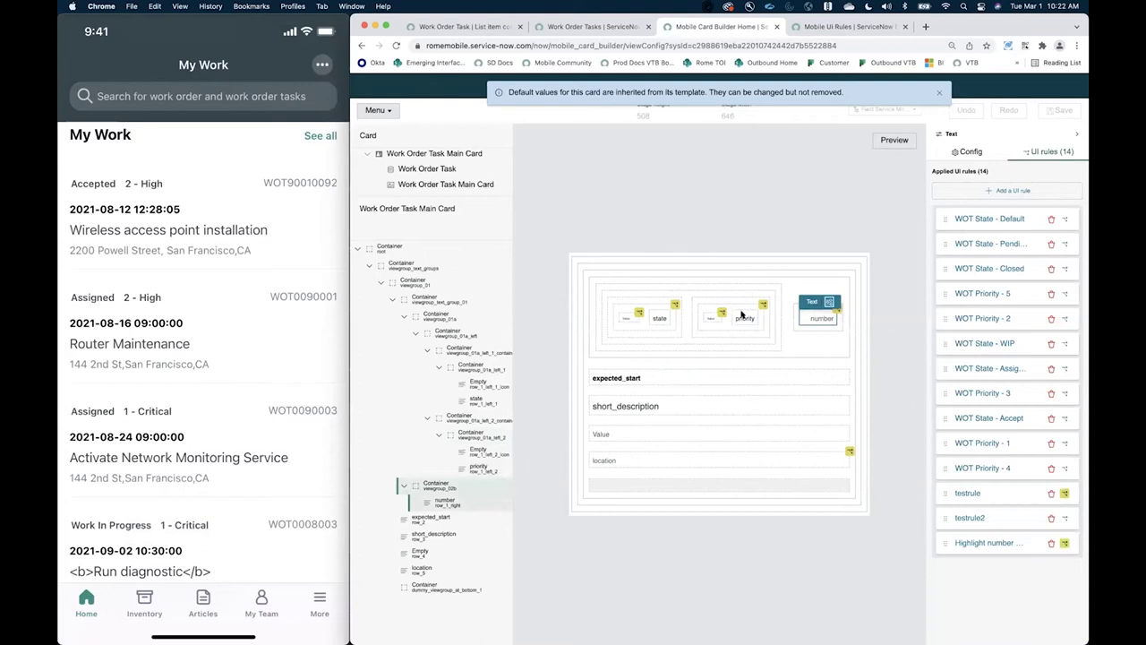
pyautogui.click(988, 542)
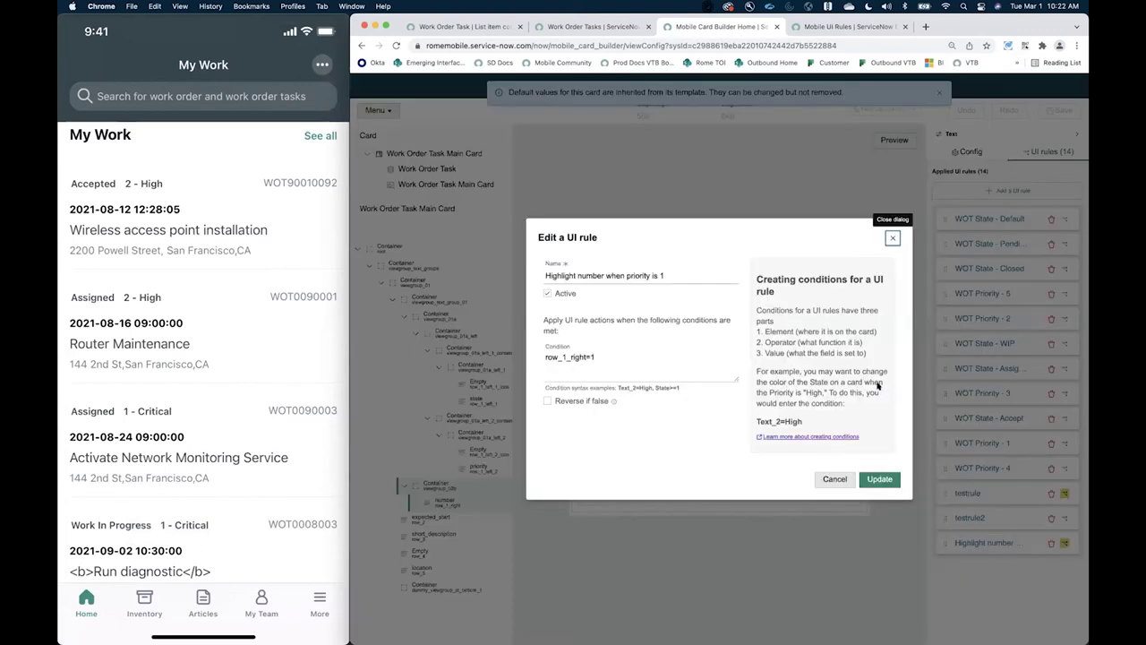
pyautogui.click(893, 239)
pyautogui.click(747, 321)
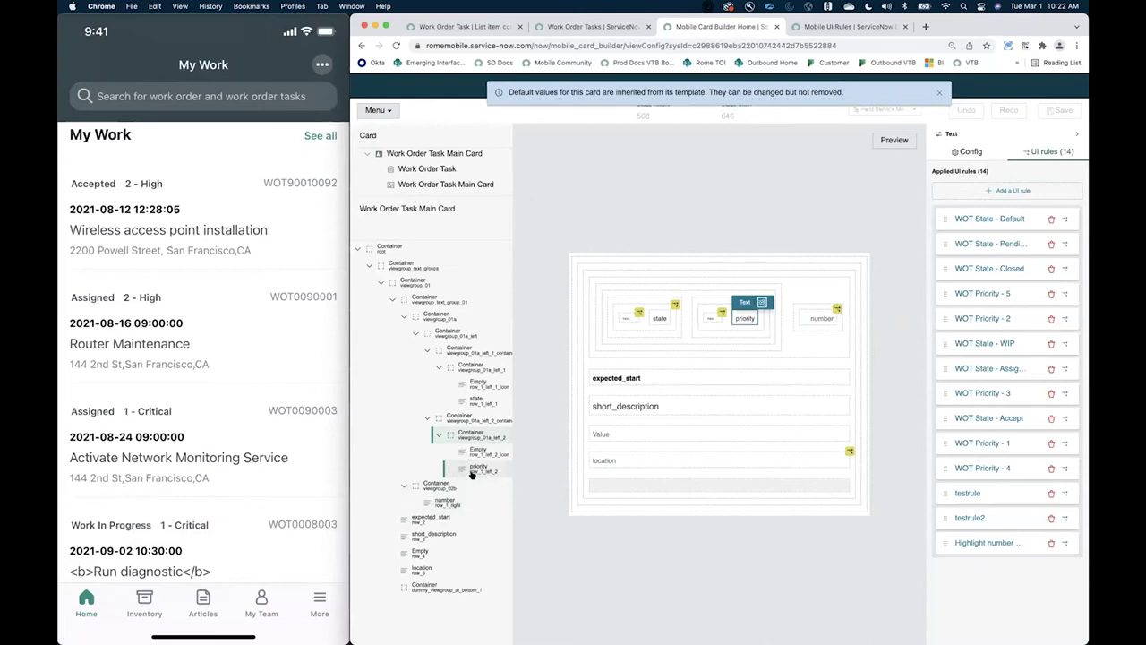
# Replace the highlight rule's condition with the priority element's row name, row_1_left_2, update the rule and save the card
pyautogui.click(980, 542)
pyautogui.click(607, 362)
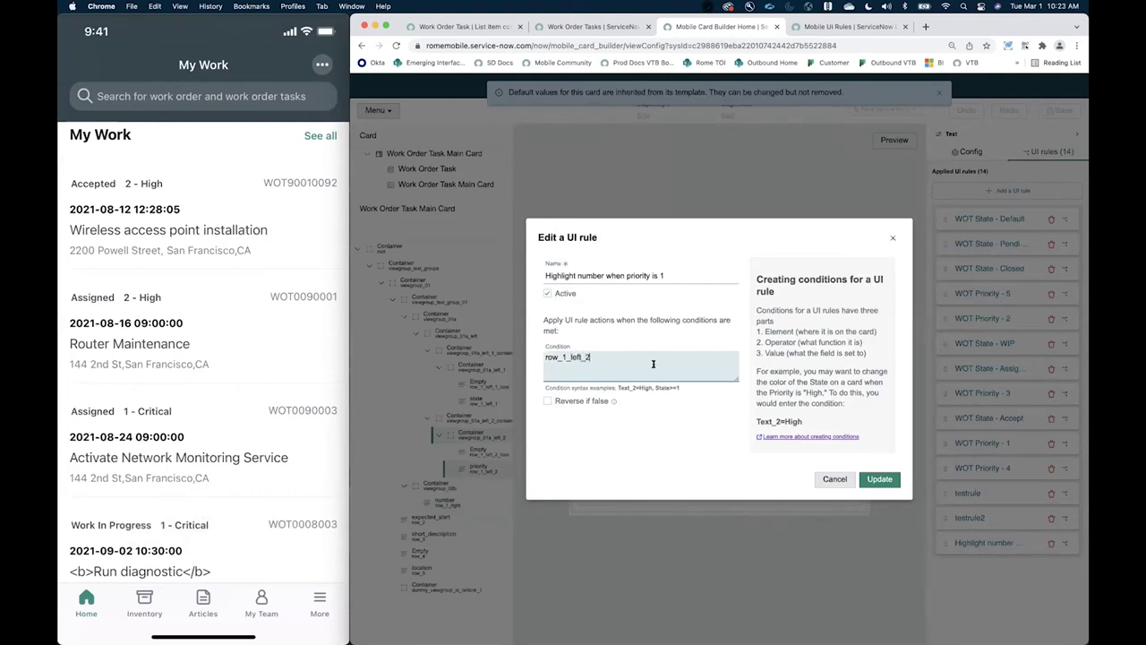
pyautogui.click(879, 479)
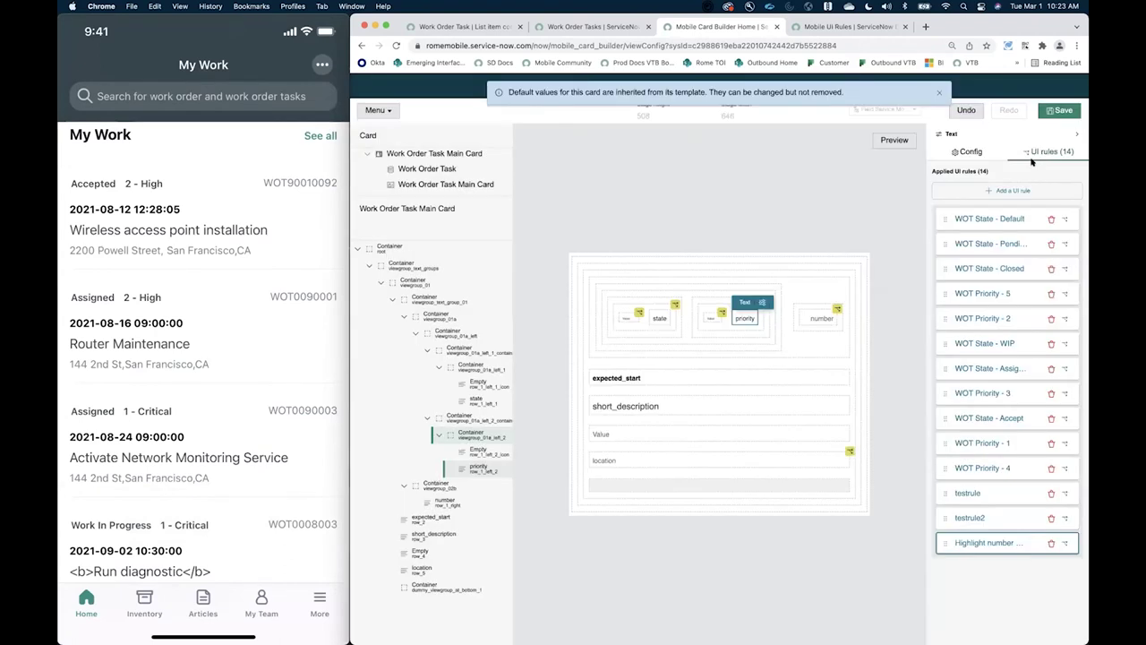
pyautogui.click(1053, 113)
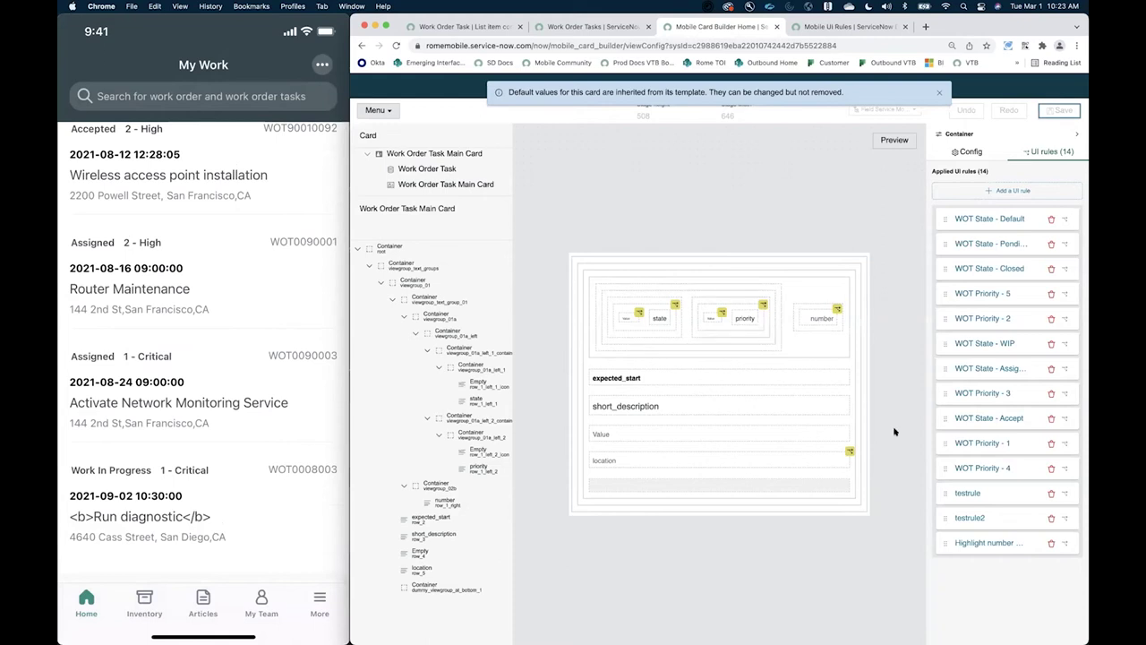
# Revise the highlight rule's row_1_left_2 condition, update the rule, save the card and check the task numbers in the mobile list
pyautogui.click(985, 543)
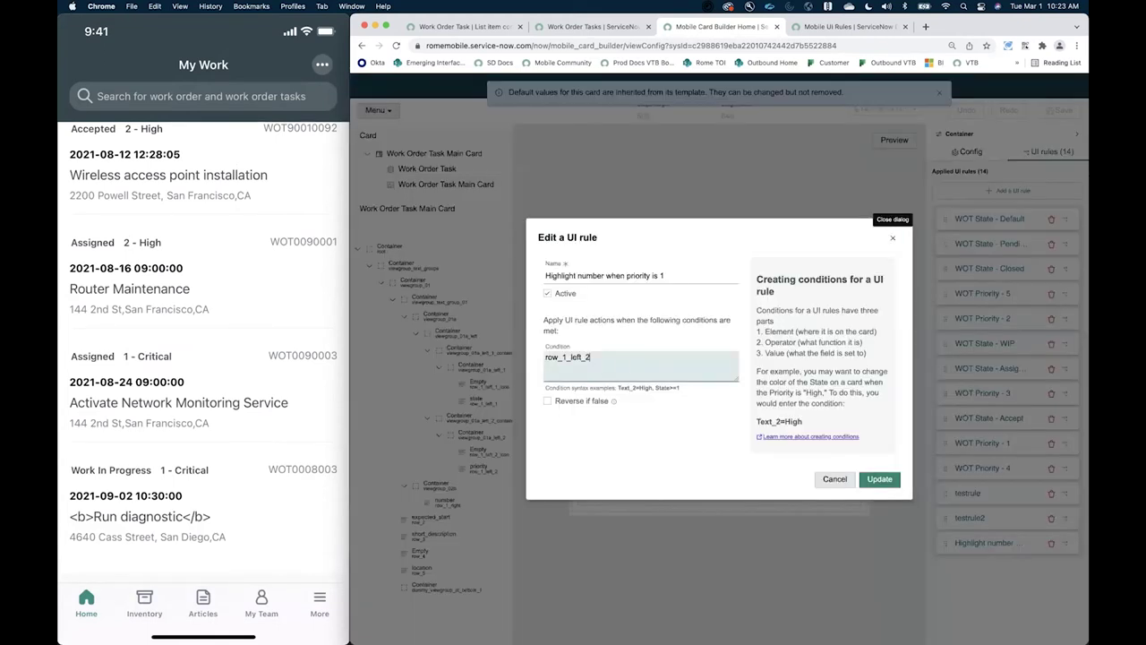
pyautogui.click(880, 479)
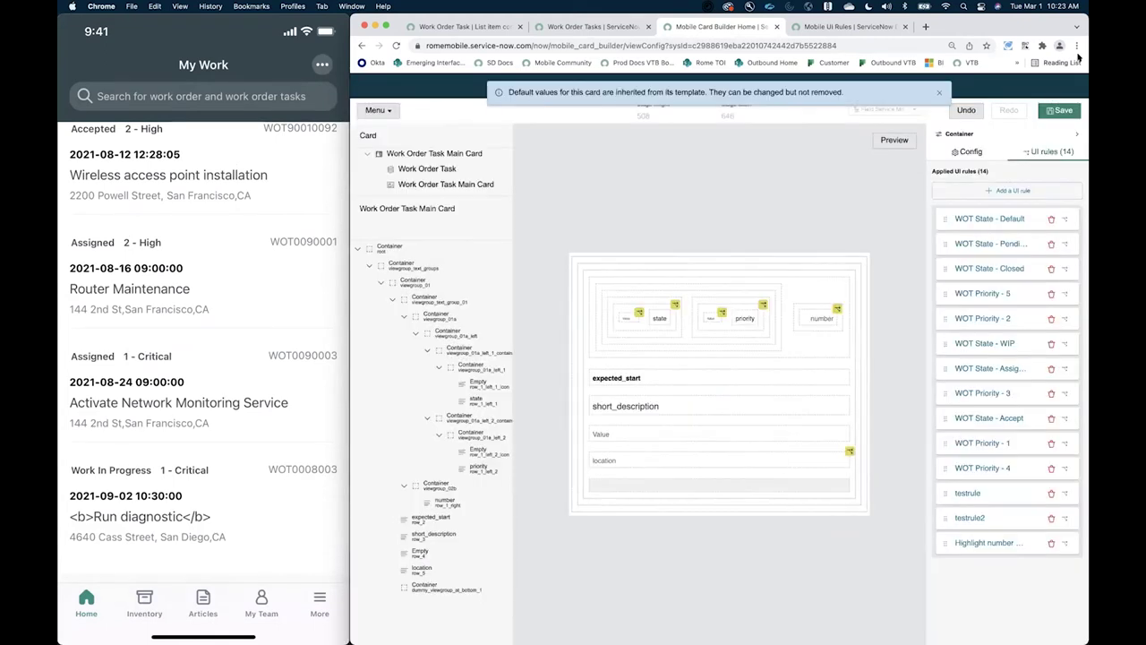
pyautogui.click(1060, 111)
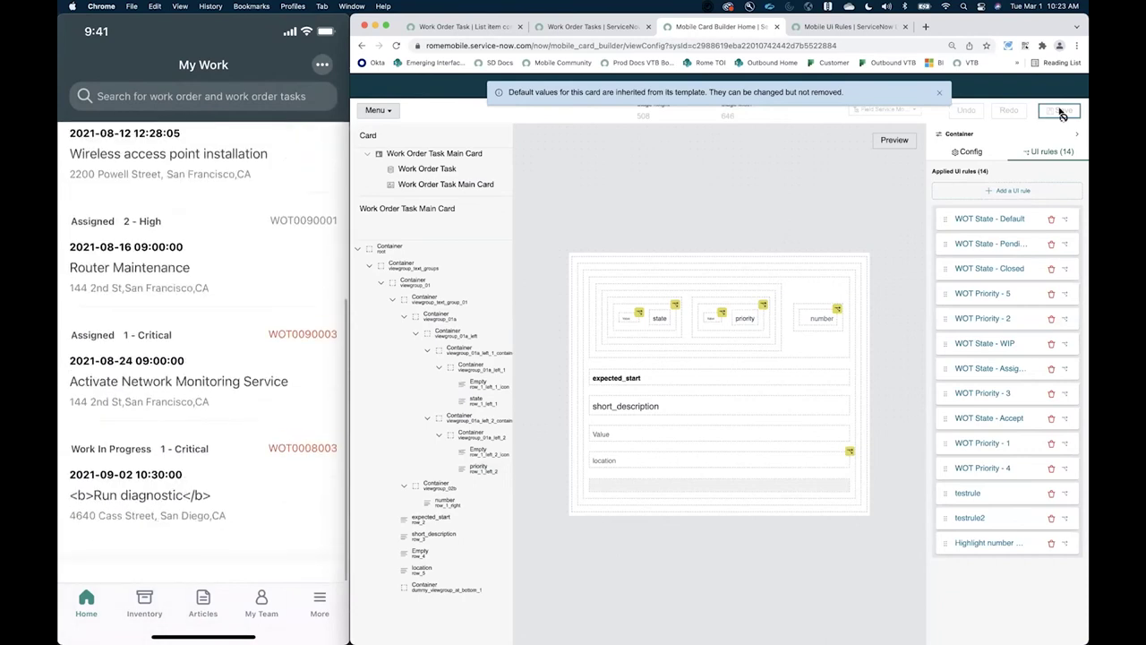
pyautogui.moveTo(281, 382)
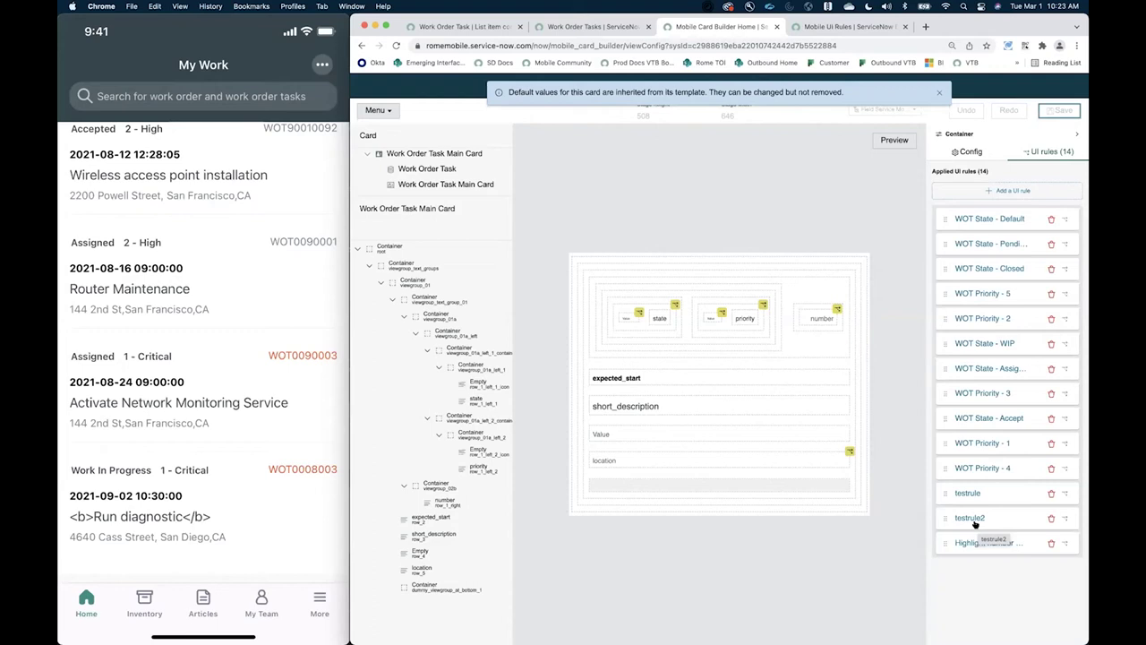
# Review the exercise slide's requirement for hiding the location field, comparing it with the card and the mobile task list
pyautogui.hotkey('ctrl', 'Right')
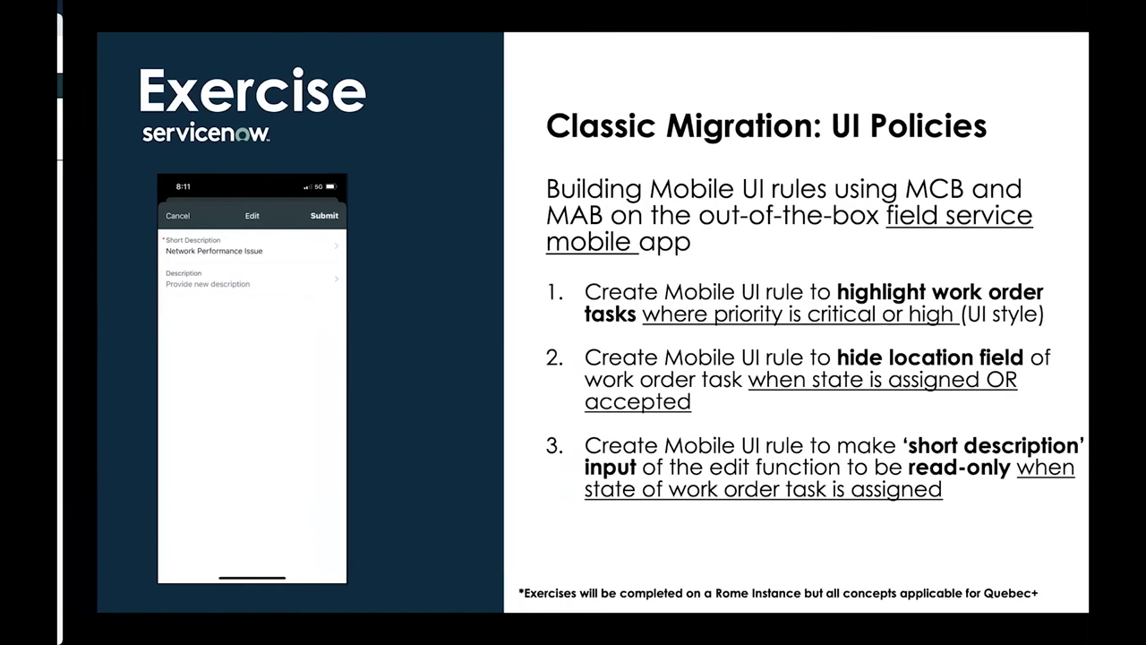
pyautogui.hotkey('ctrl', 'Left')
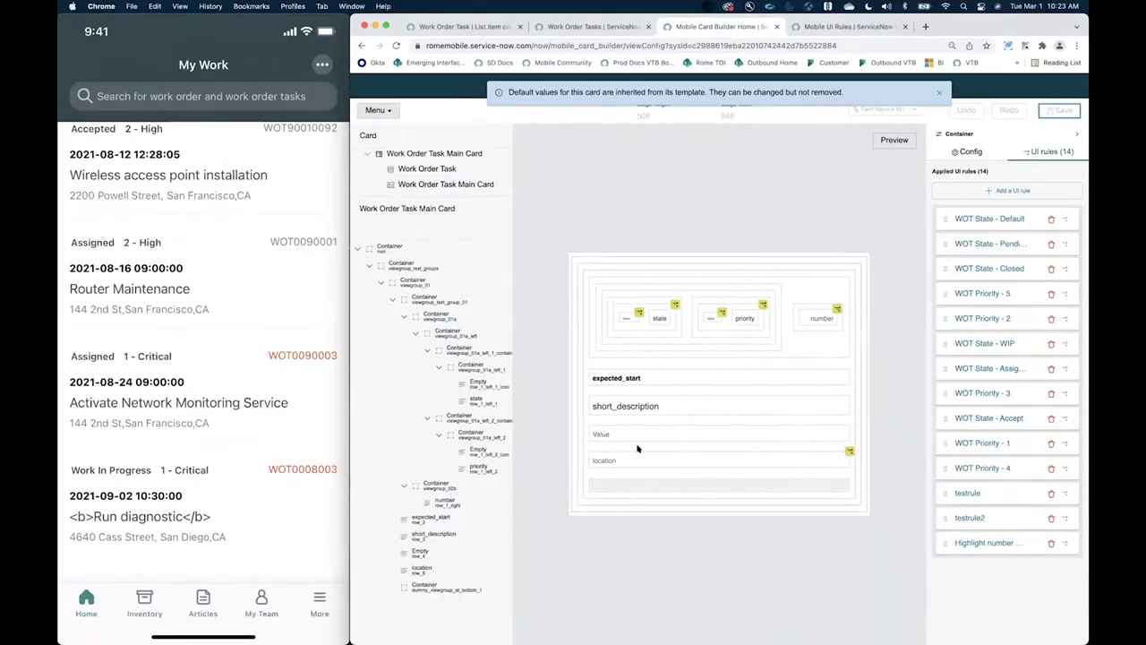
pyautogui.hotkey('ctrl', 'Right')
pyautogui.hotkey('ctrl', 'Left')
pyautogui.moveTo(151, 298)
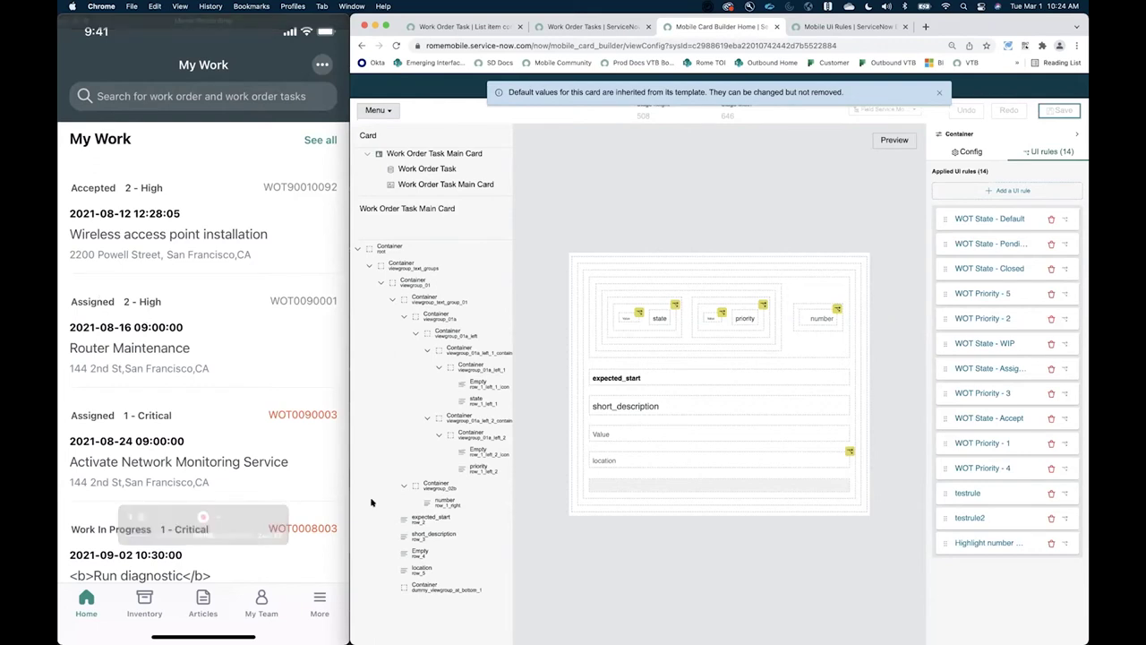
pyautogui.click(784, 542)
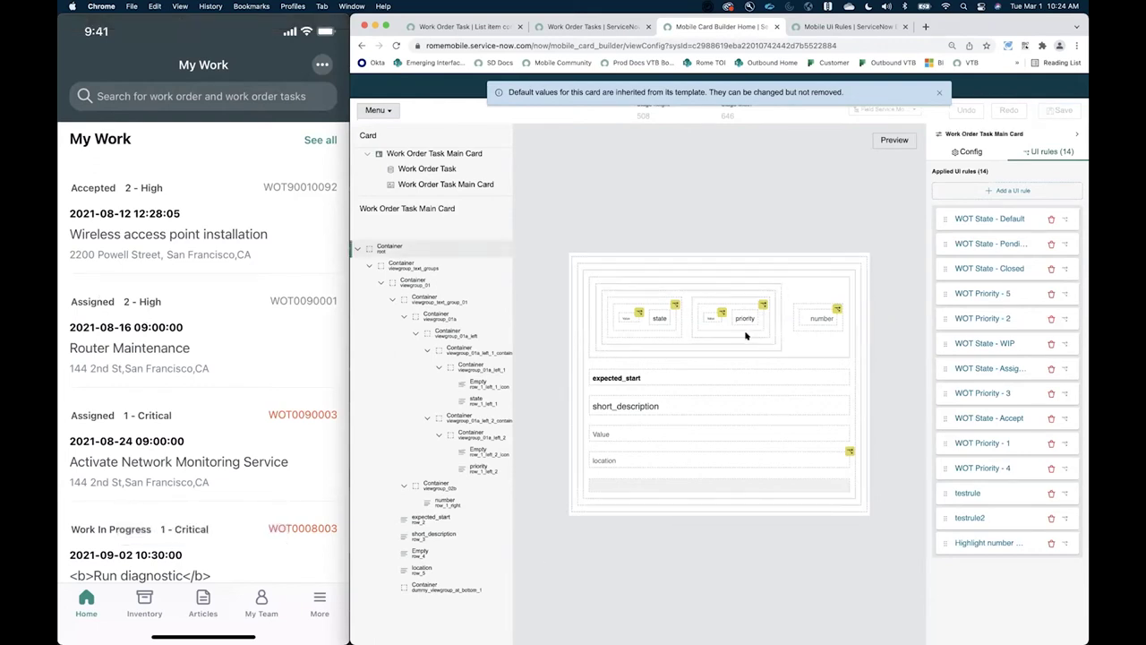
pyautogui.click(1001, 193)
pyautogui.write('Hide location when state is')
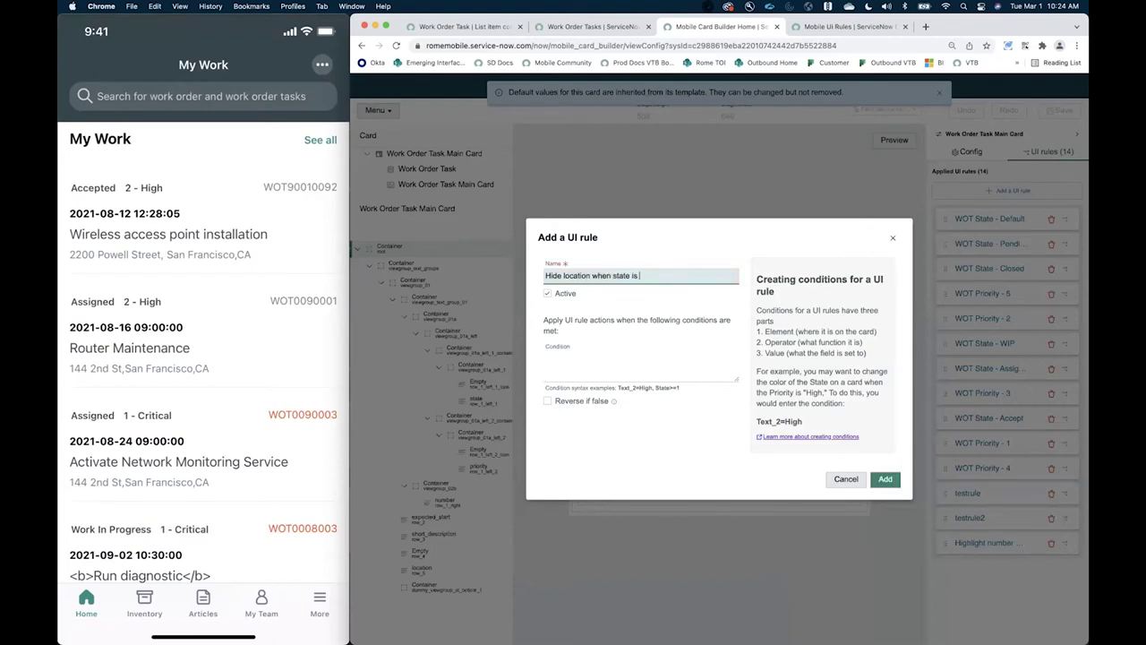
pyautogui.write('accepted OR assigned')
pyautogui.click(611, 367)
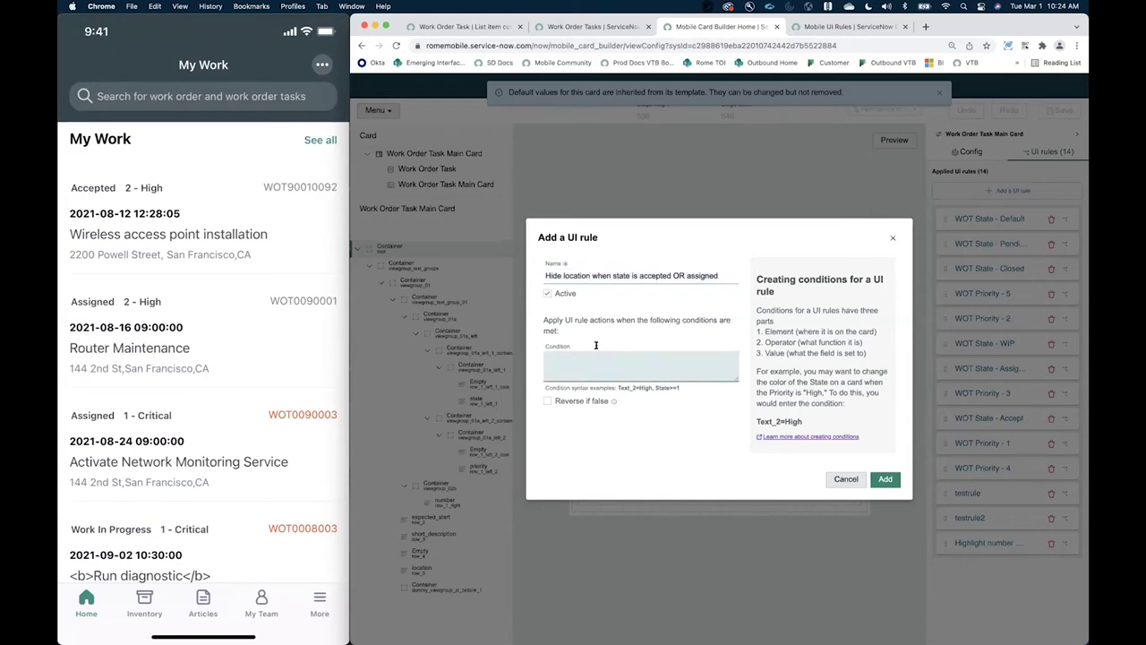
# Filter the Work Order Tasks list to records whose State is one of Assigned and Accepted
pyautogui.click(581, 27)
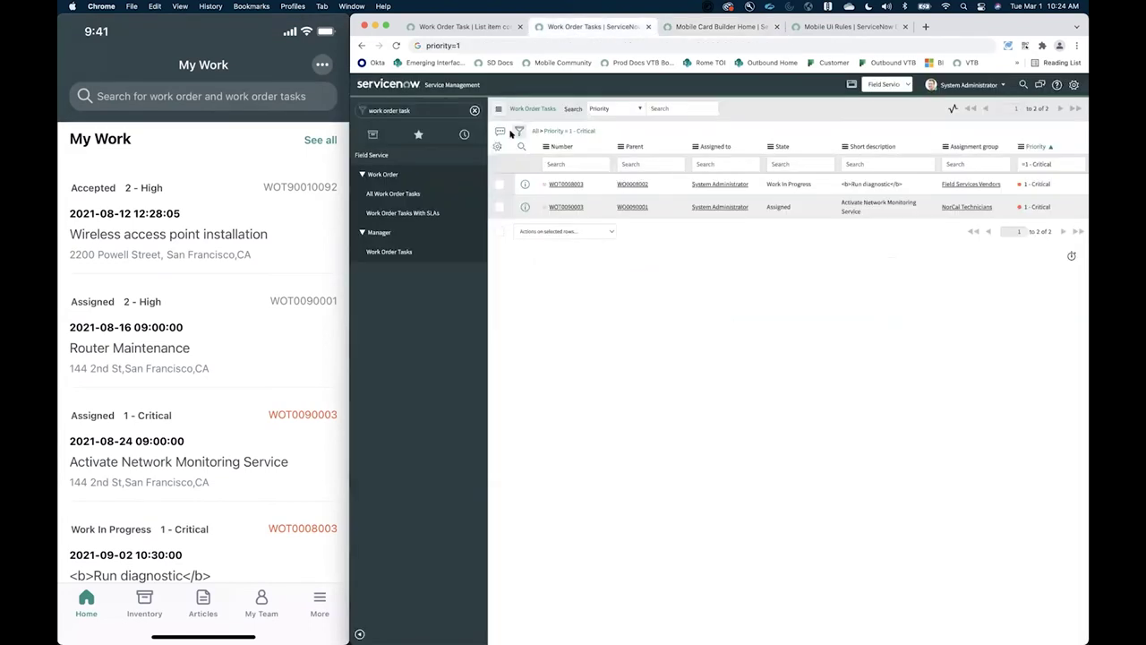
pyautogui.click(519, 131)
pyautogui.click(543, 172)
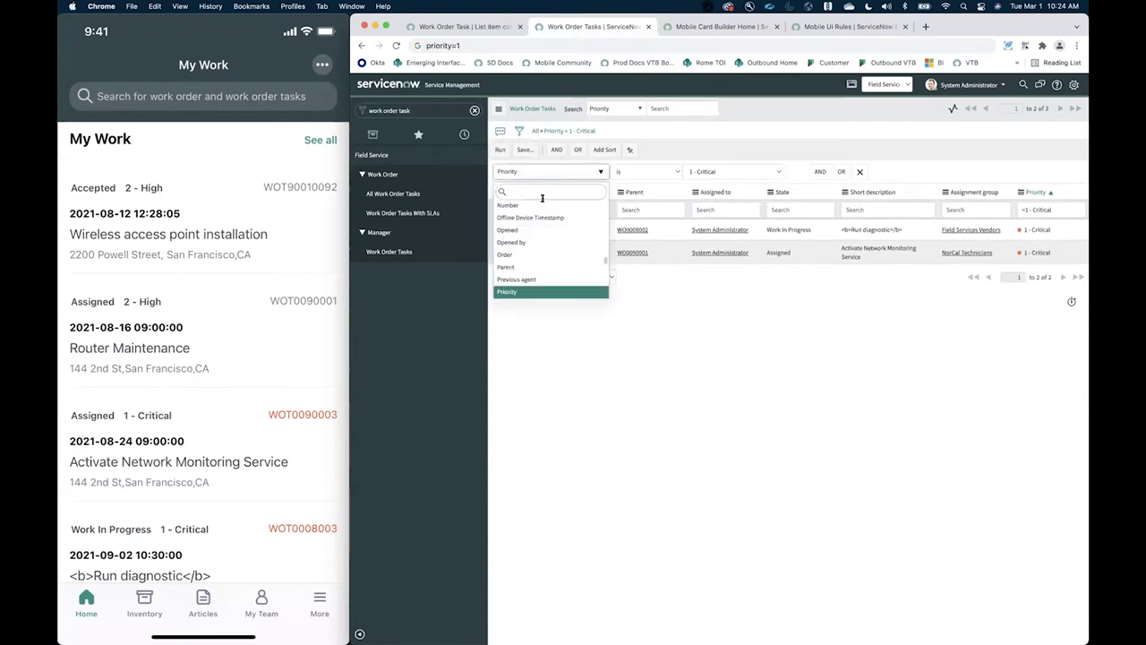
pyautogui.scroll(-3, 551, 247)
pyautogui.click(537, 215)
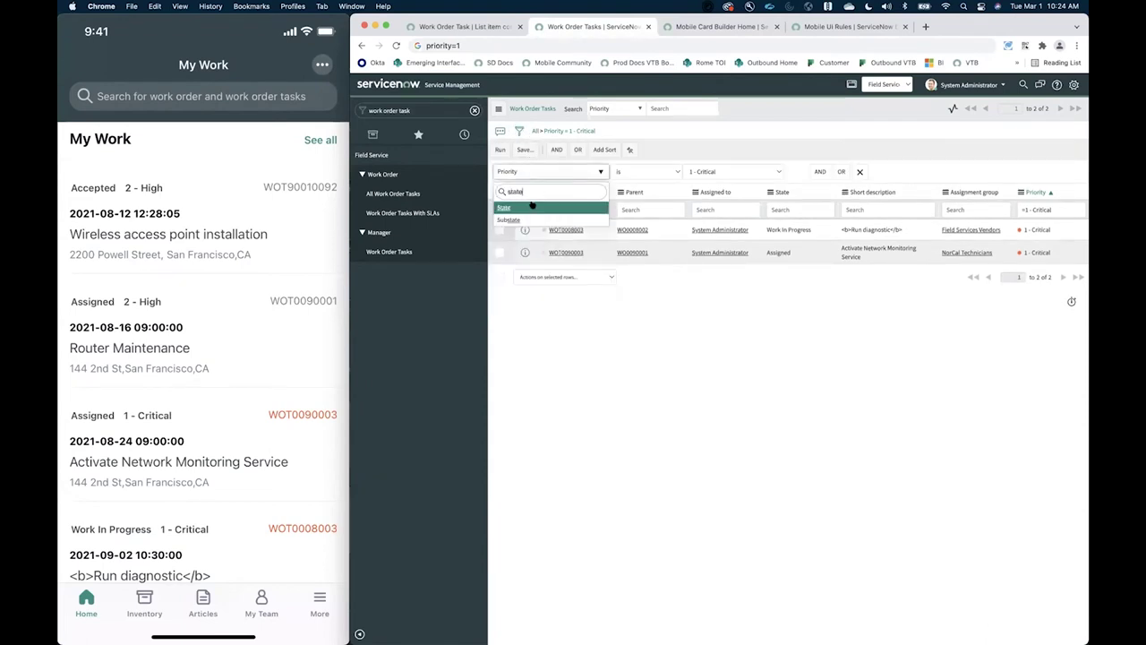
pyautogui.click(645, 171)
pyautogui.click(645, 193)
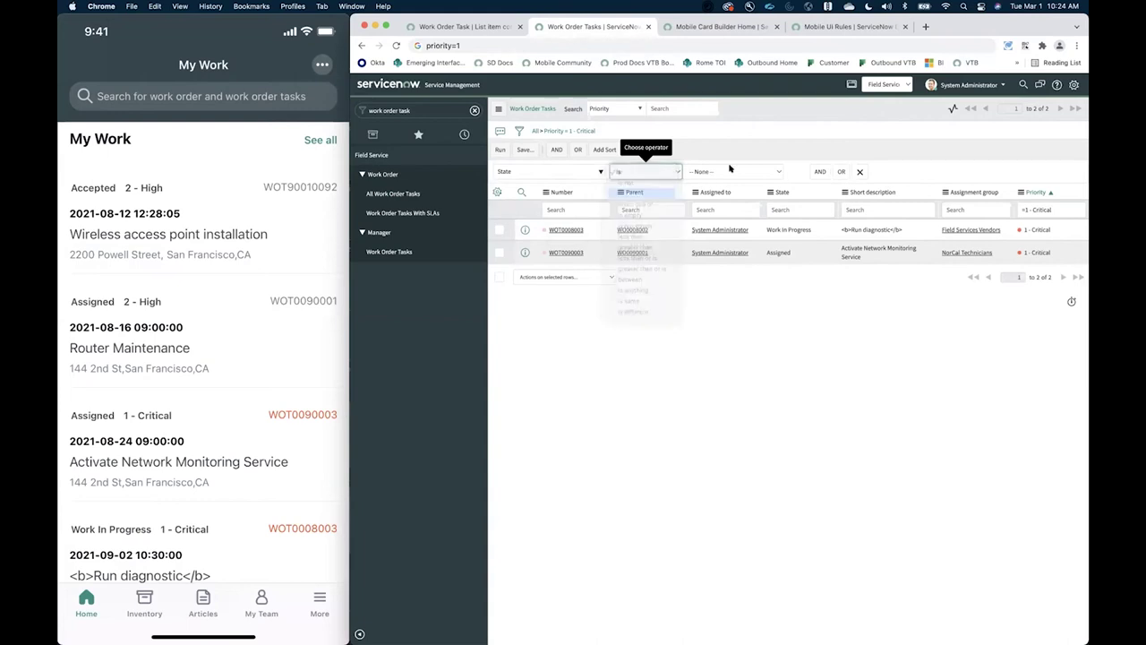
pyautogui.click(711, 189)
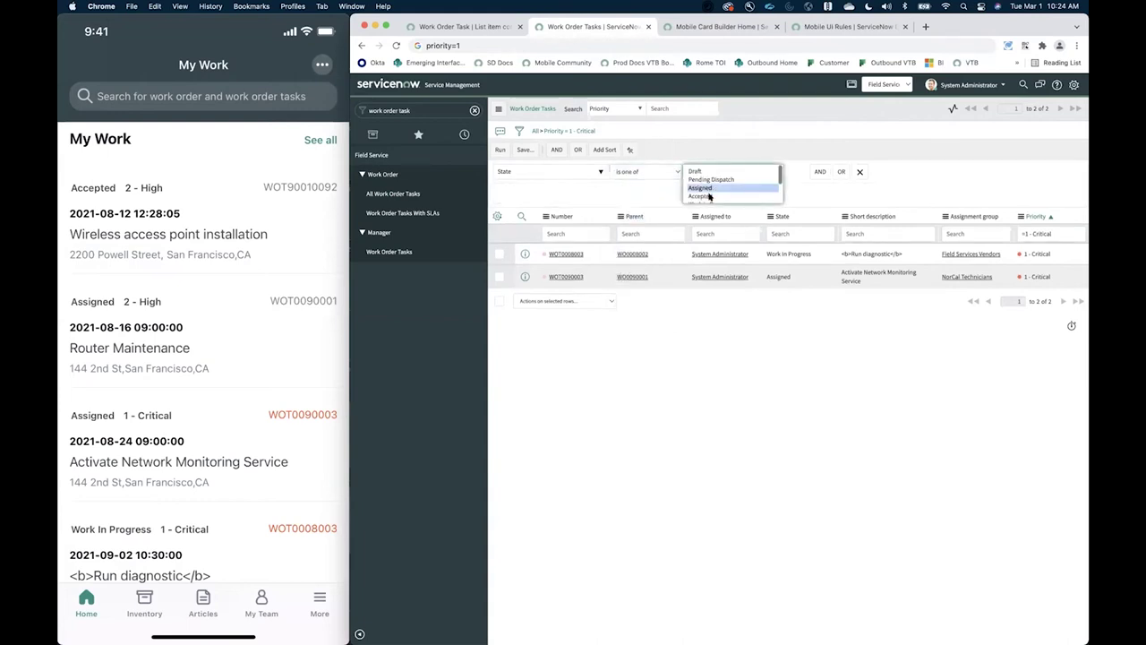
pyautogui.keyDown('shift'); pyautogui.click(700, 196); pyautogui.keyUp('shift')
pyautogui.click(500, 150)
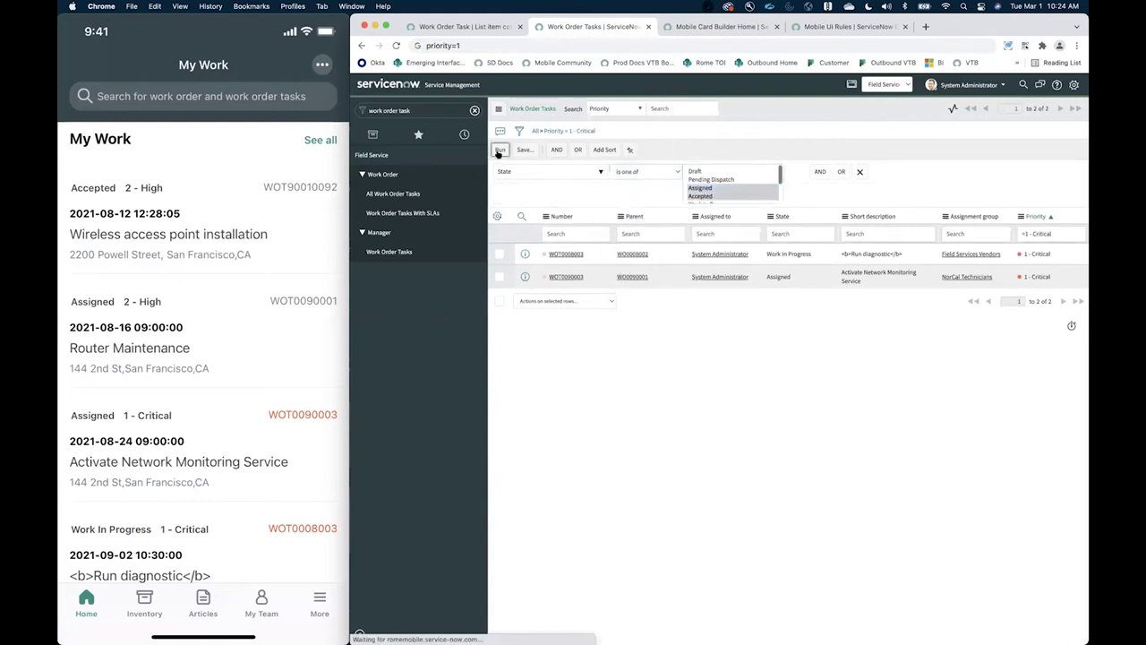
# Copy the list filter's query, paste it into the browser address bar and select its IN16,17 part
pyautogui.rightClick(580, 132)
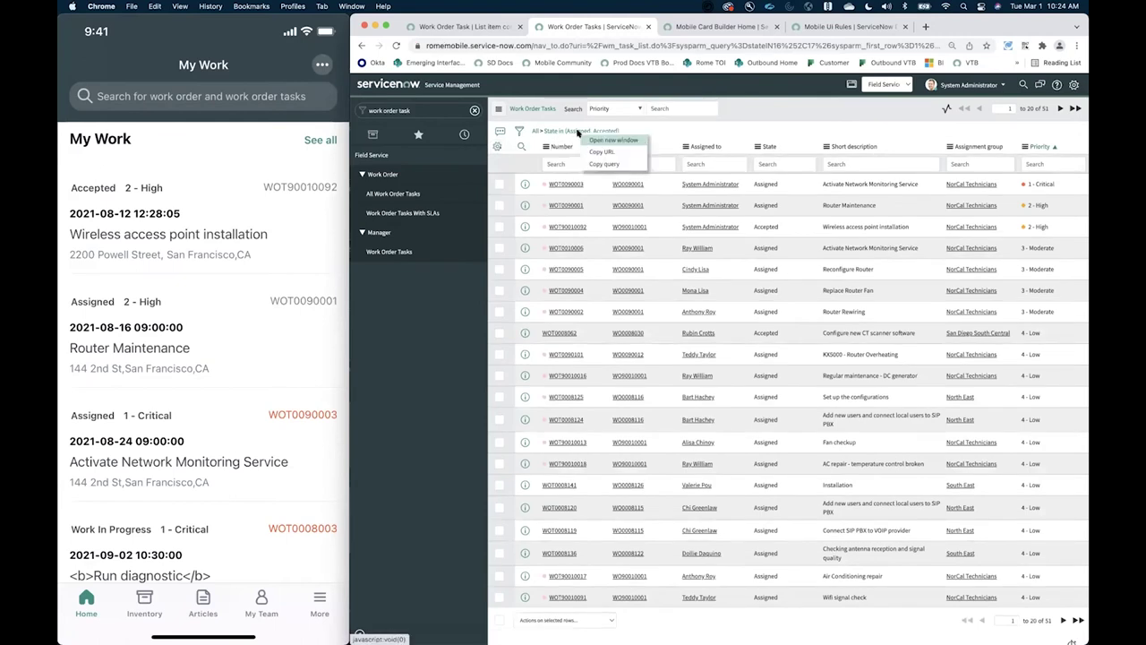
pyautogui.click(603, 164)
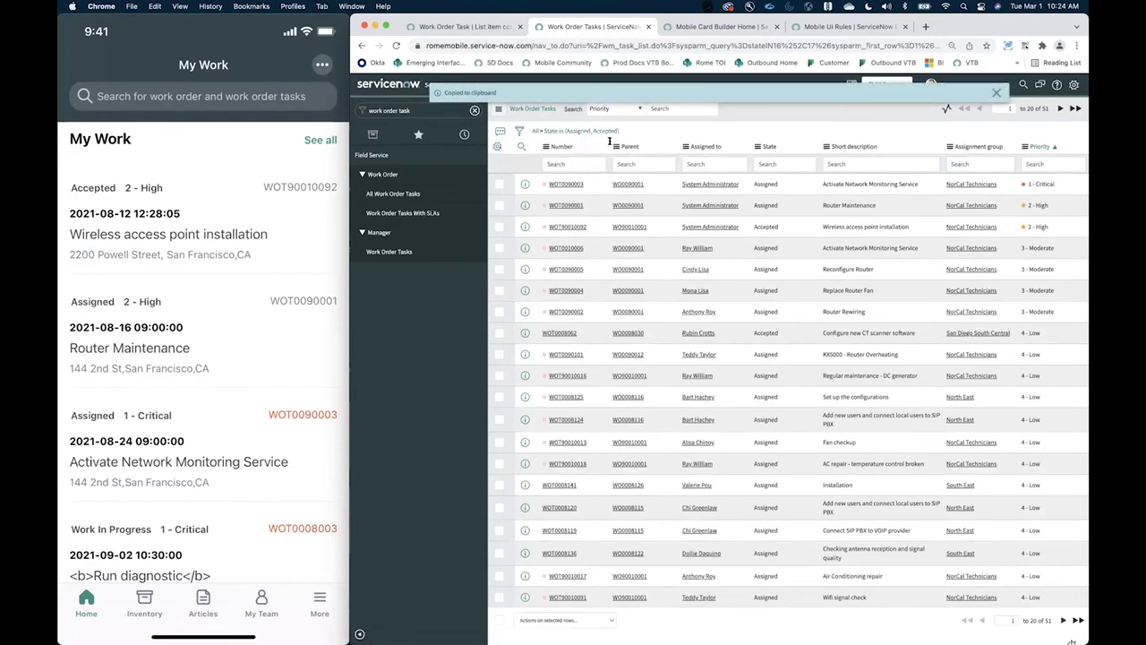
pyautogui.click(618, 42)
pyautogui.hotkey('ctrl', 'v')
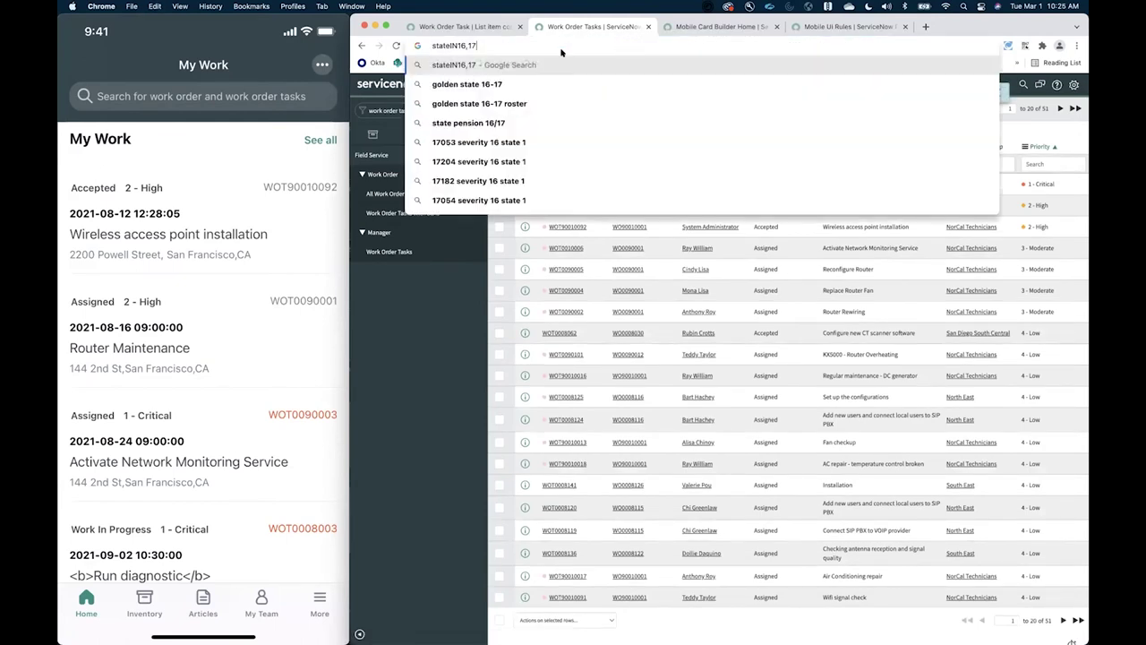
pyautogui.tripleClick(451, 44)
pyautogui.click(474, 43)
pyautogui.moveTo(471, 44); pyautogui.dragTo(442, 43)
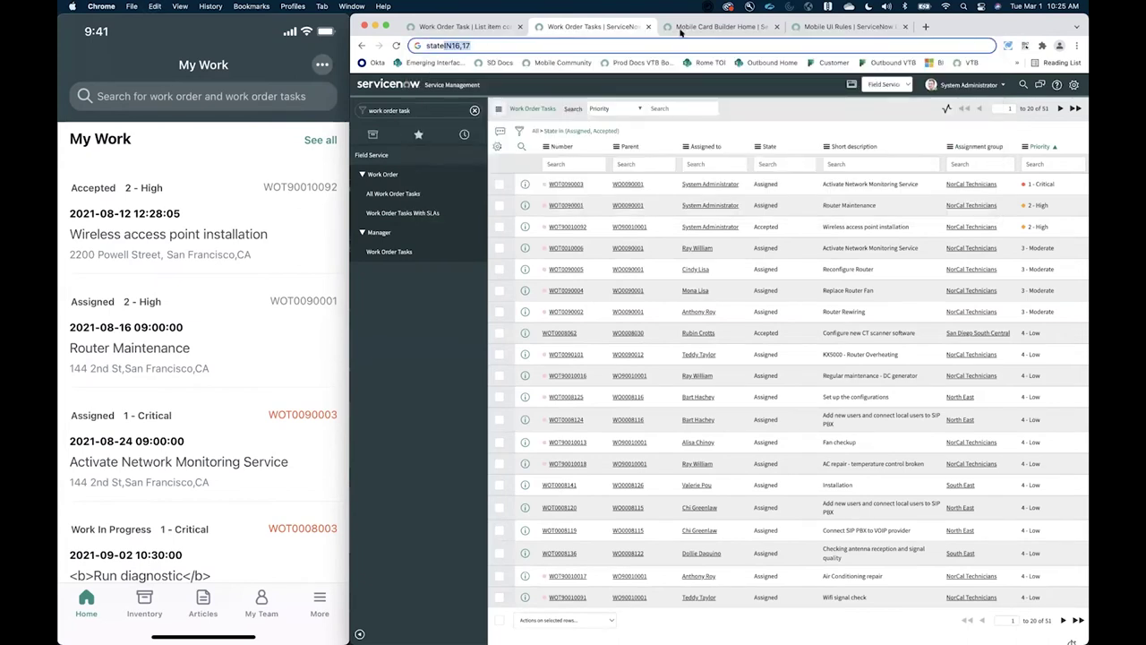
# Return to the card builder, discard the unfinished rule and look up the state element's row name
pyautogui.click(716, 26)
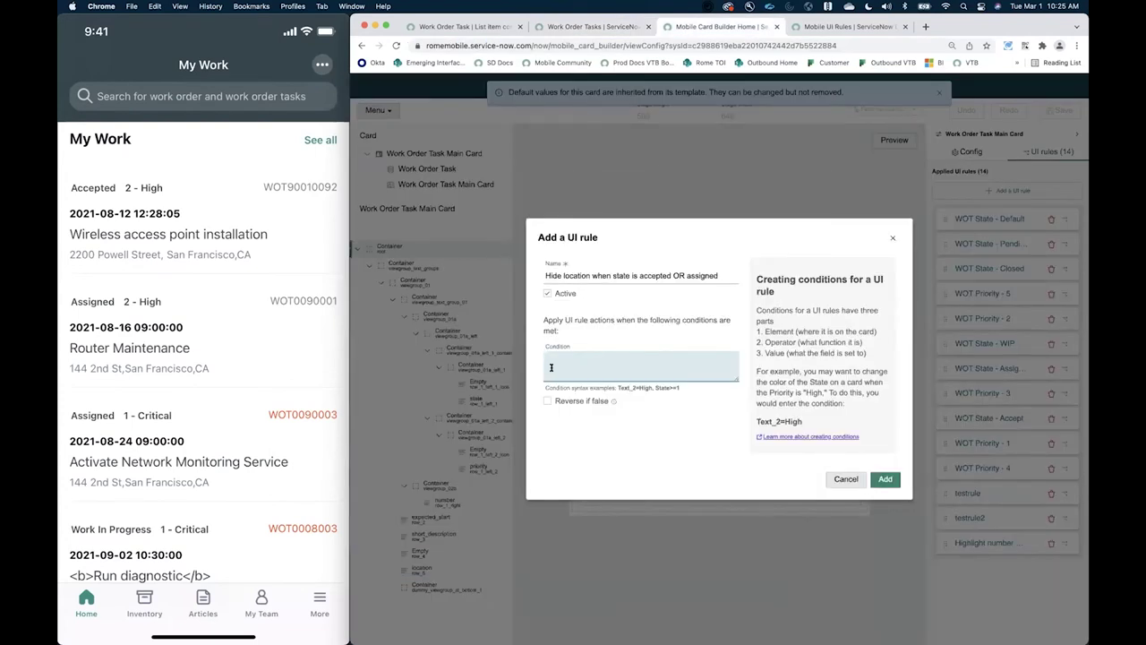
pyautogui.click(893, 237)
pyautogui.click(663, 318)
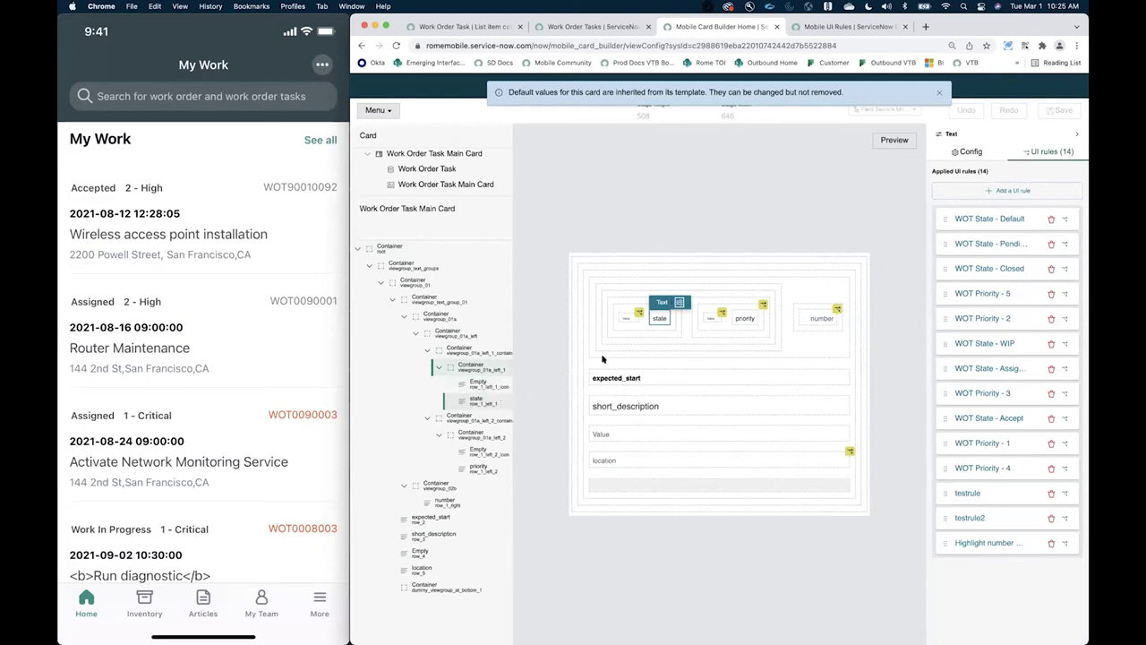
# Add a UI rule named "Hide location when state is assigned or accepted" with the condition row_1_left_1=IN16,17
pyautogui.click(1015, 191)
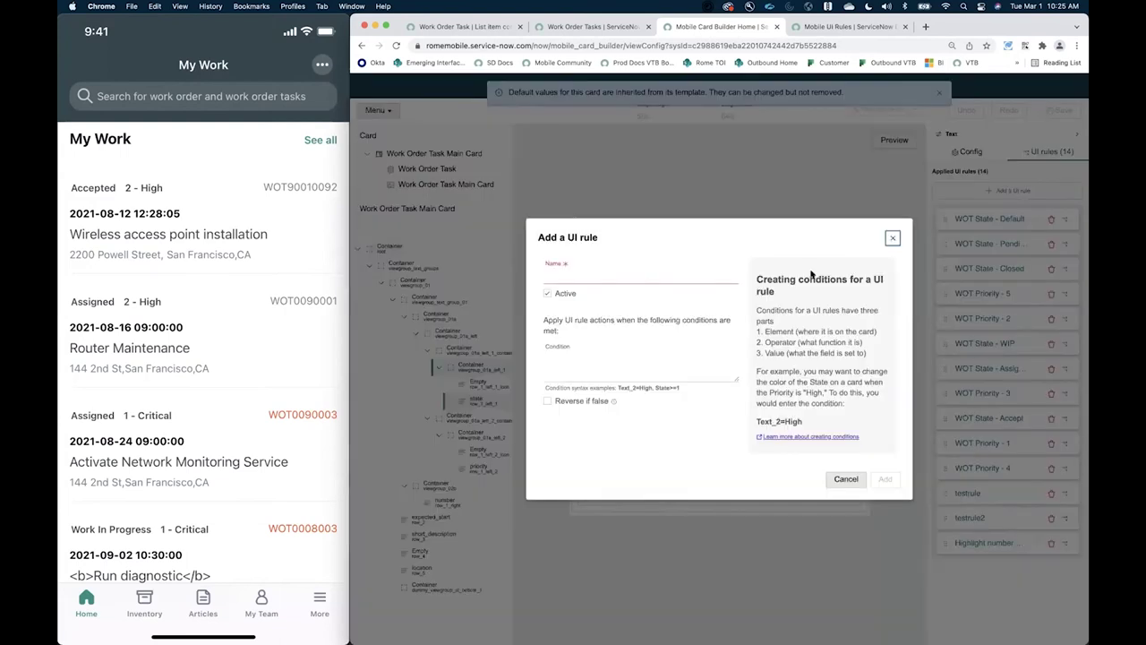
pyautogui.click(634, 356)
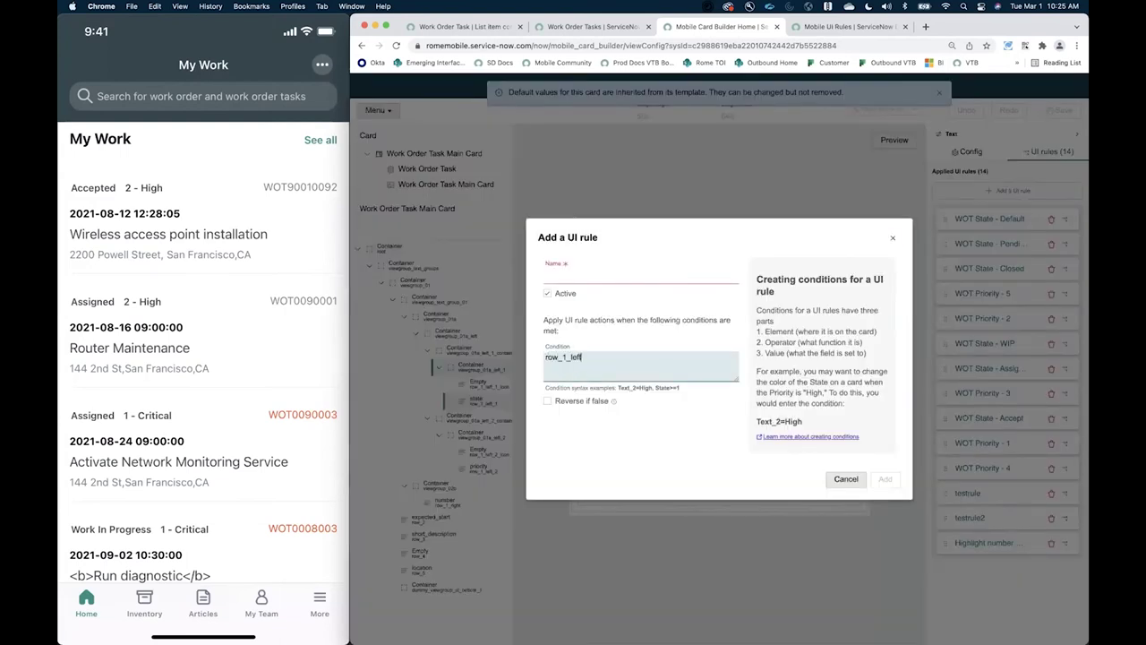
pyautogui.write('row_1_left_1=IN16,17')
pyautogui.click(567, 274)
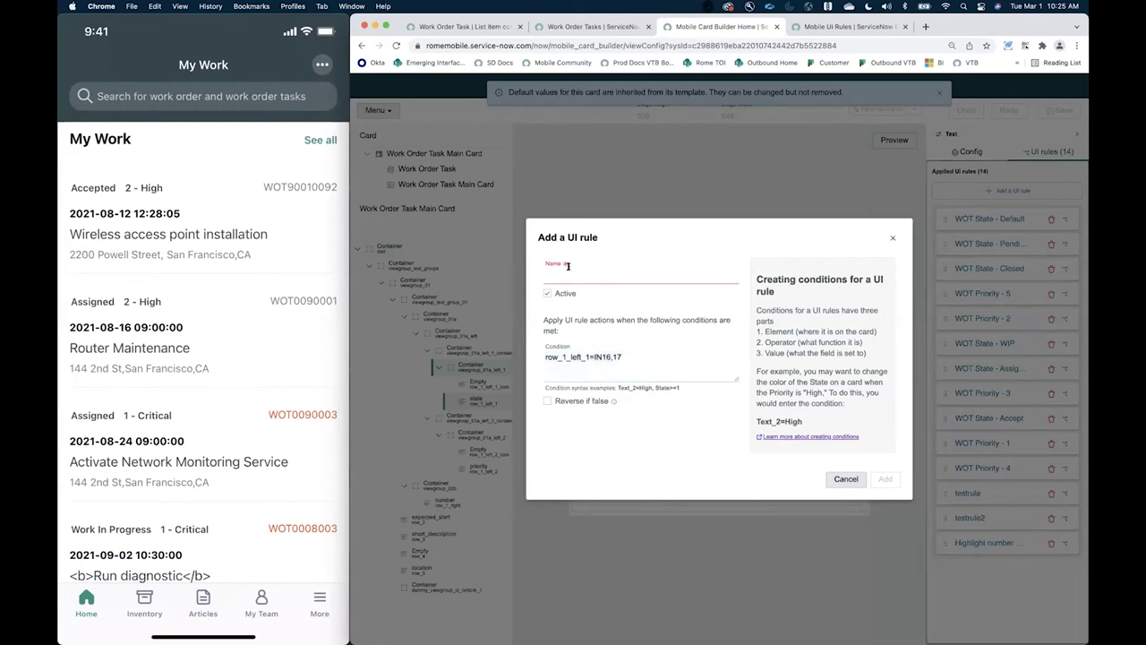
pyautogui.write('Hide')
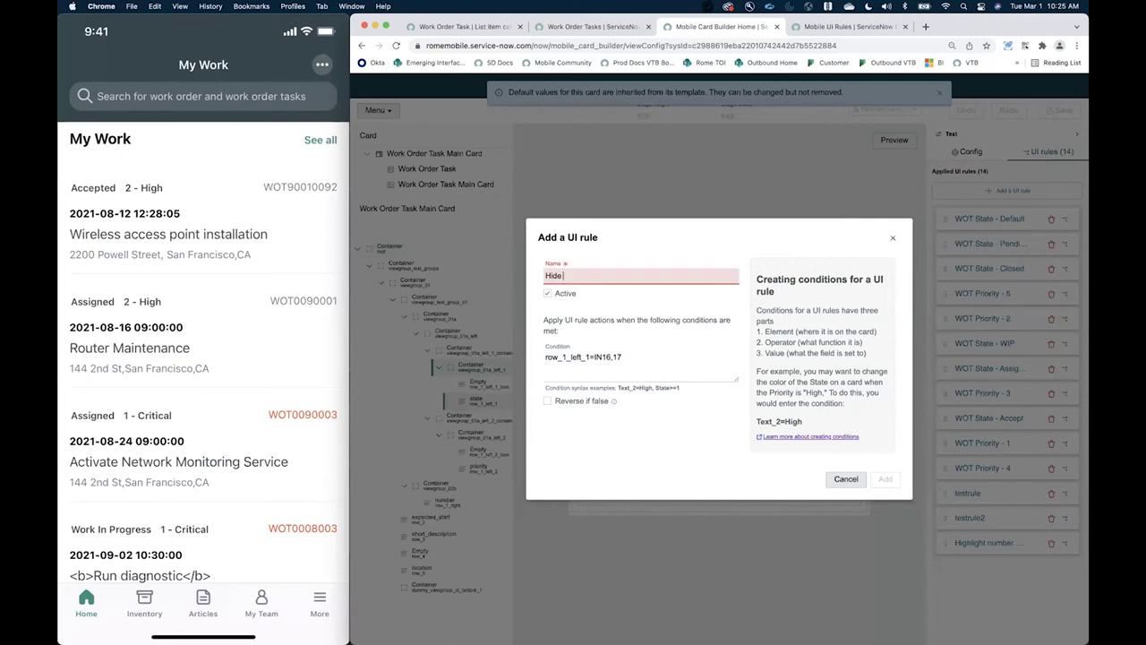
pyautogui.write(' location when state is')
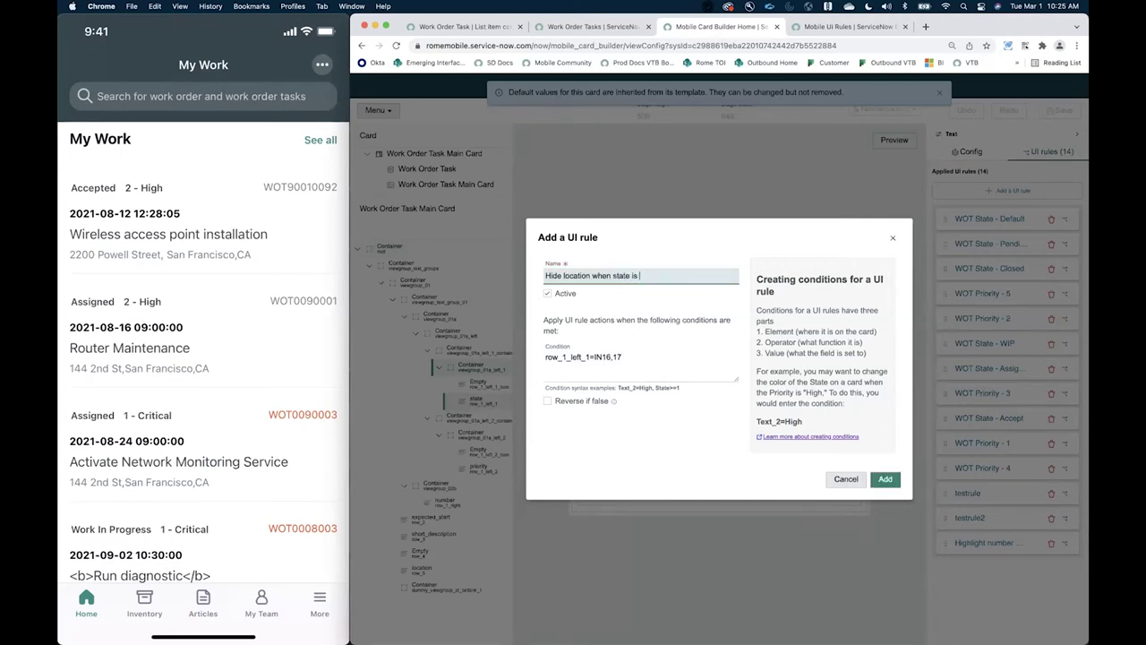
pyautogui.write(' assigned or accepted')
pyautogui.click(883, 480)
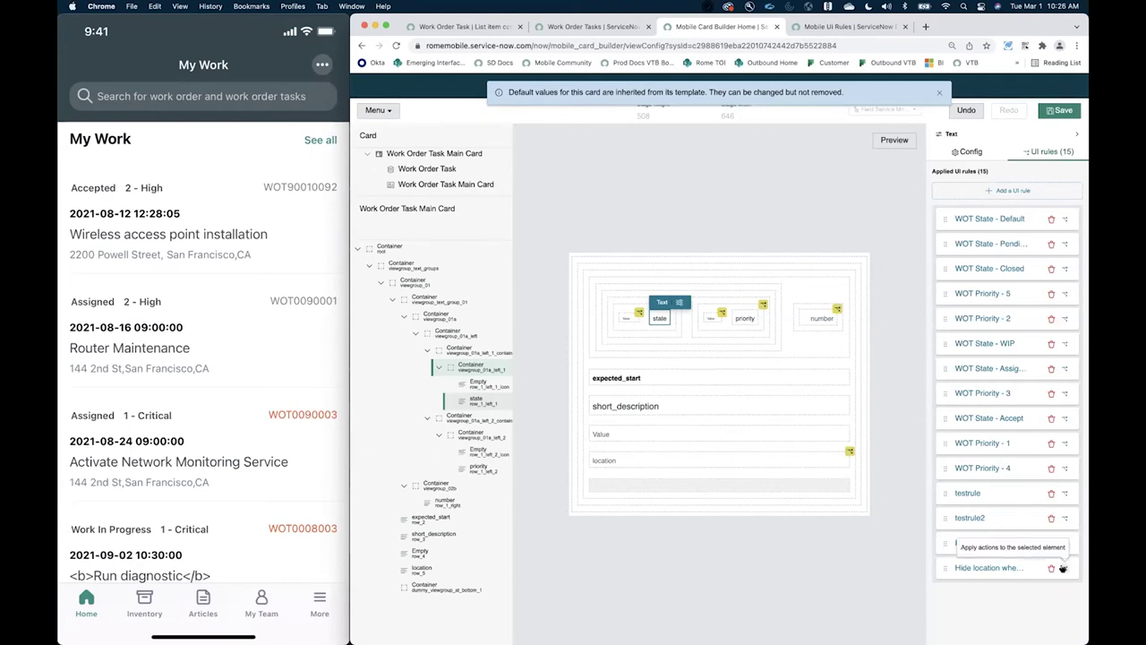
pyautogui.click(1063, 567)
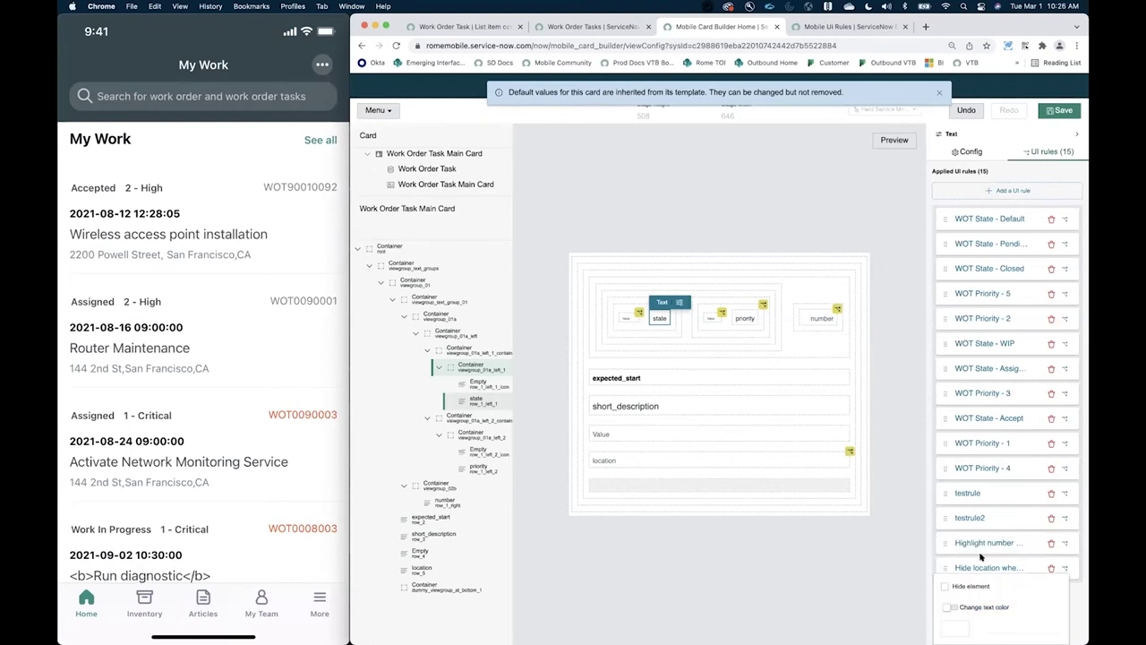
pyautogui.press('super+minus')
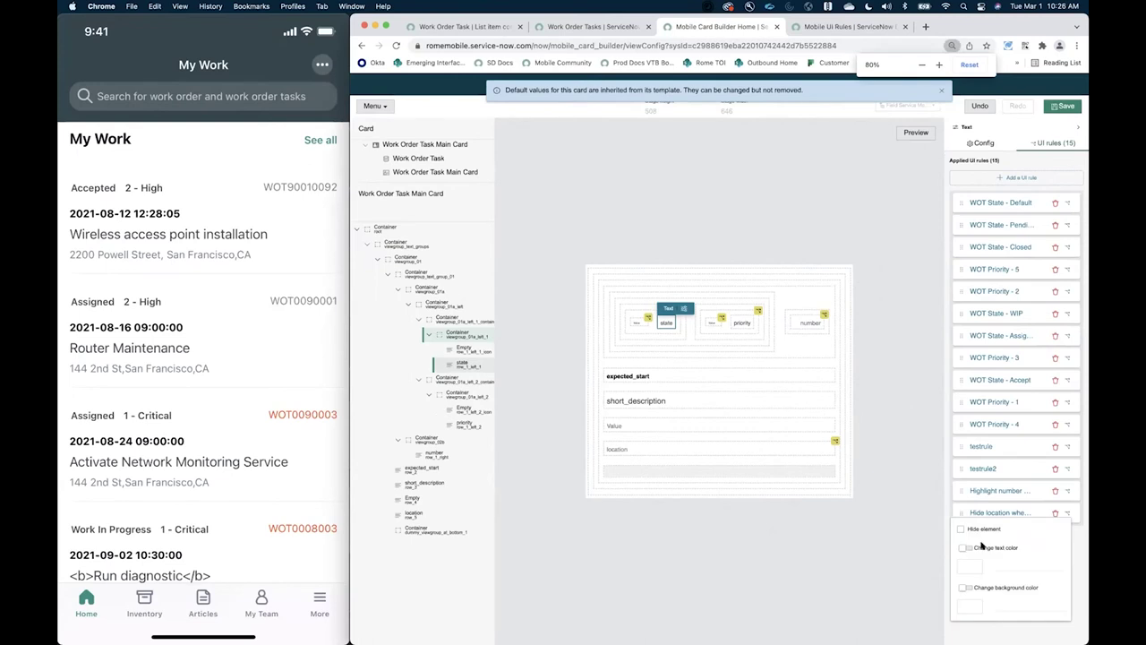
pyautogui.click(962, 530)
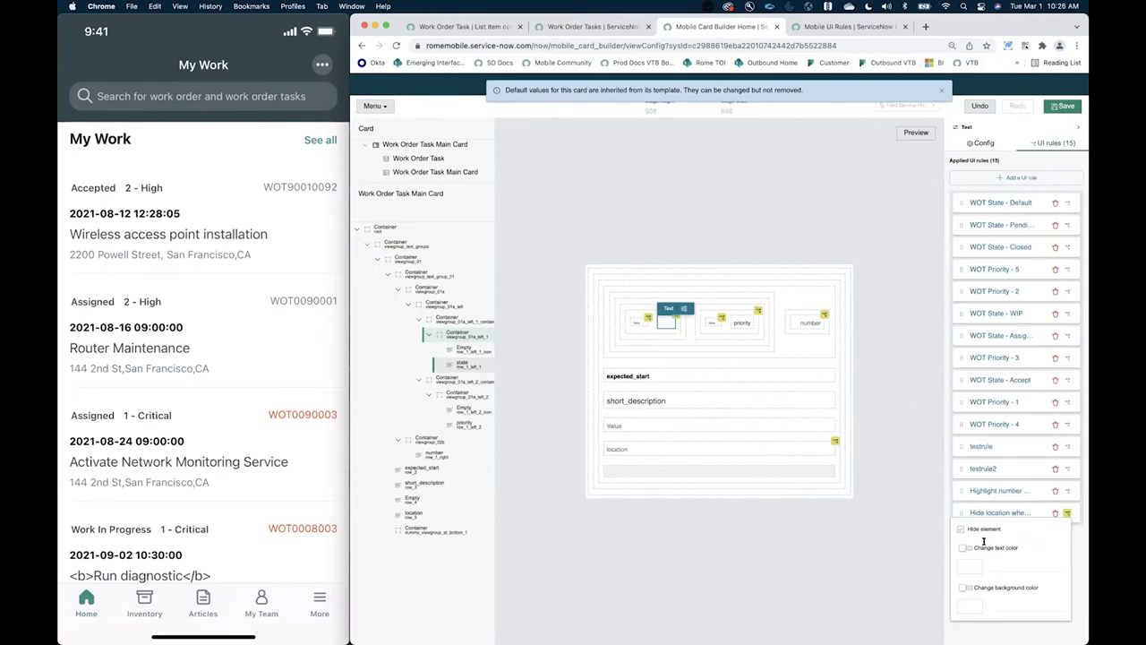
pyautogui.click(959, 529)
pyautogui.click(961, 529)
pyautogui.click(961, 529)
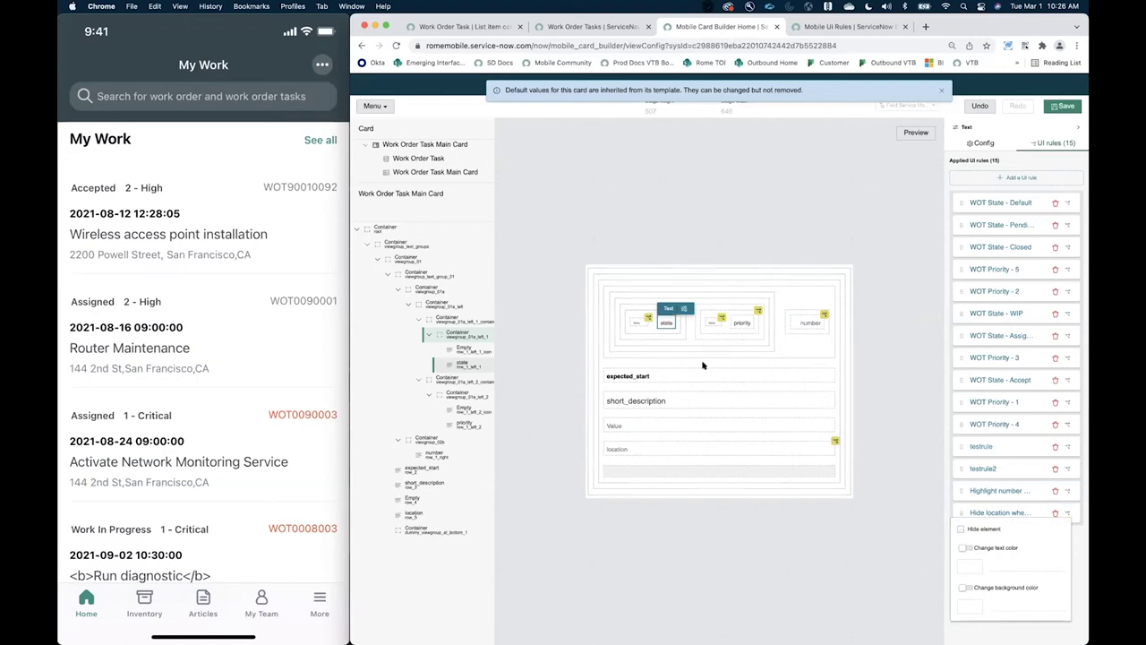
# Make the new hide-location rule hide the location element, and save the card
pyautogui.click(665, 450)
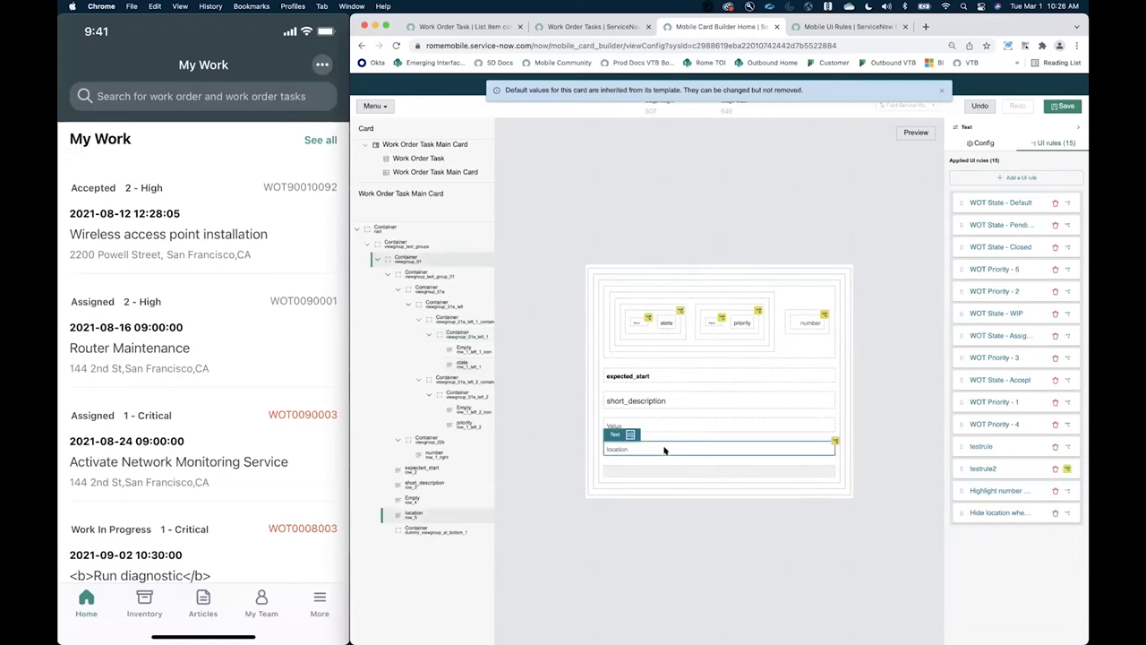
pyautogui.click(1066, 513)
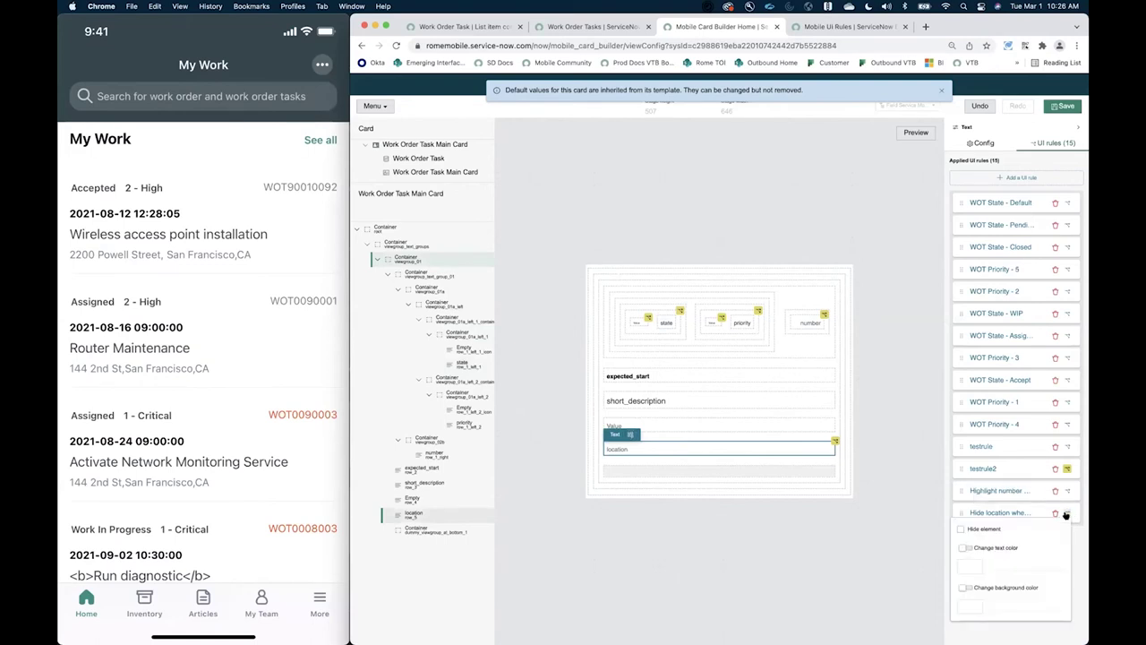
pyautogui.click(962, 530)
pyautogui.click(1062, 107)
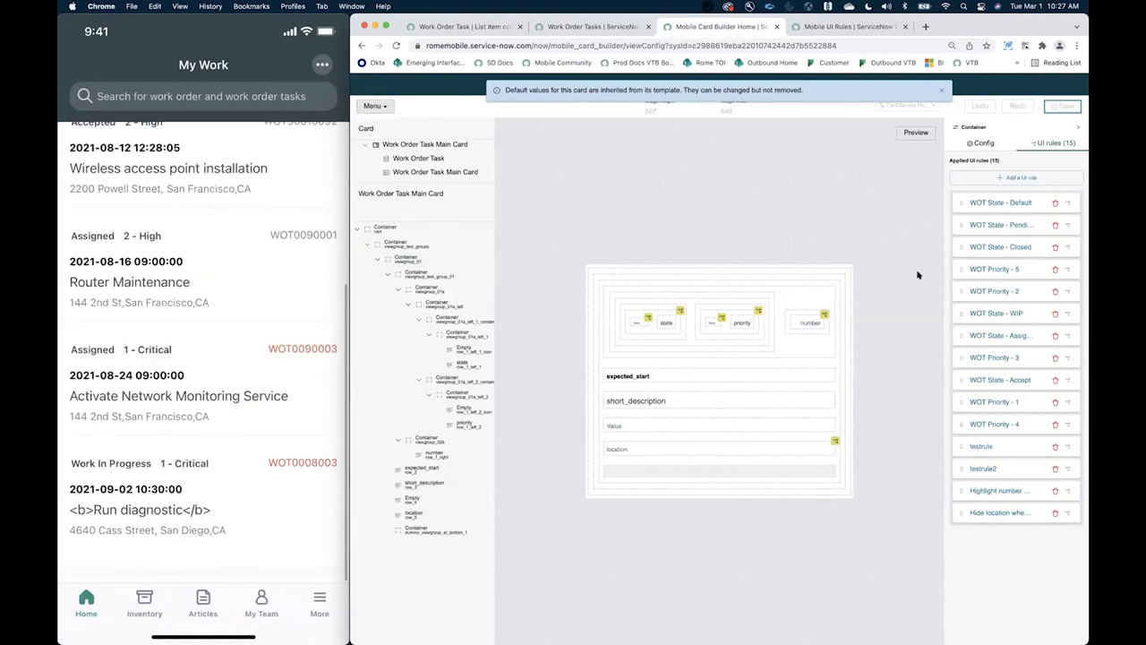
# Change the hide-location rule's condition to row_1_left_1IN16,17 and update the rule
pyautogui.click(773, 447)
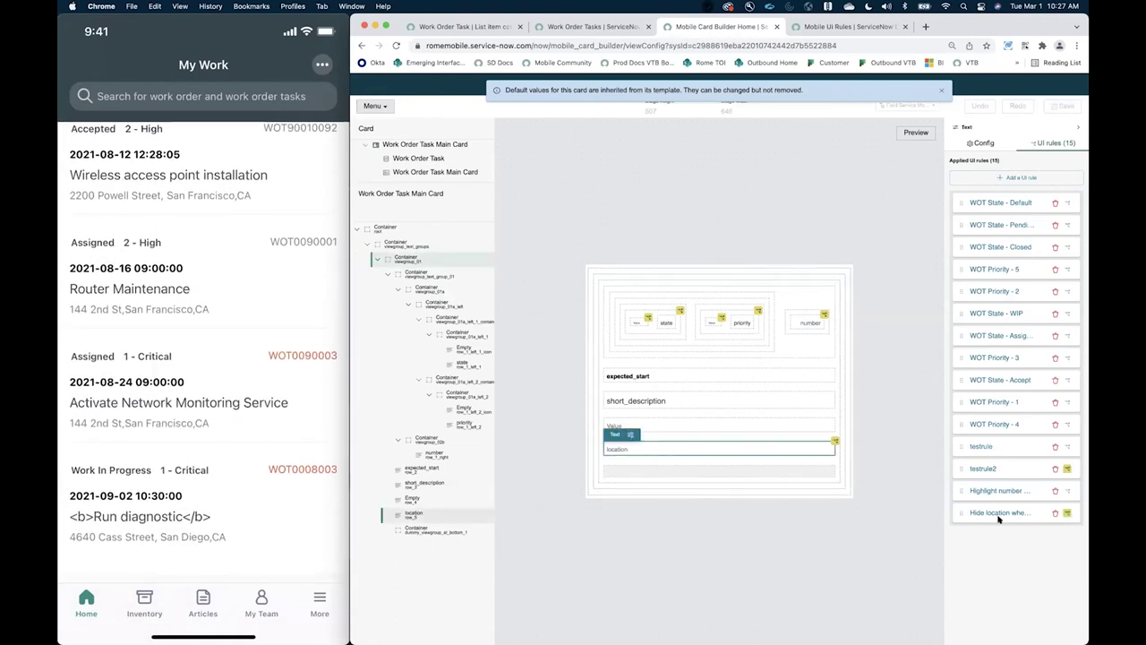
pyautogui.click(997, 514)
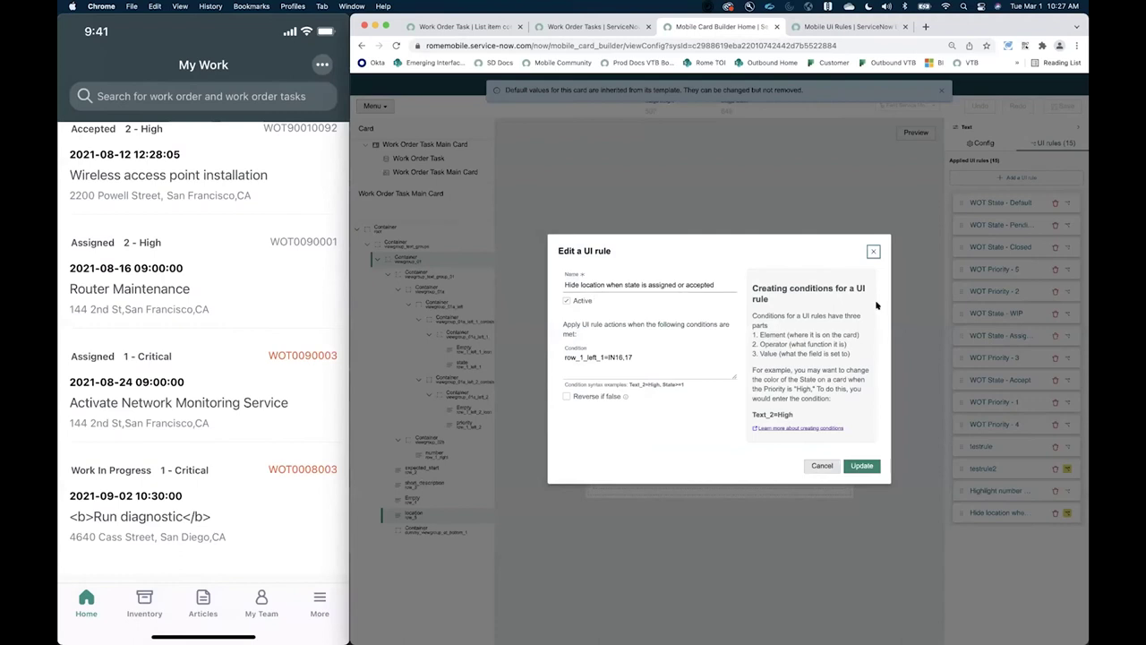
pyautogui.click(611, 356)
pyautogui.click(609, 356)
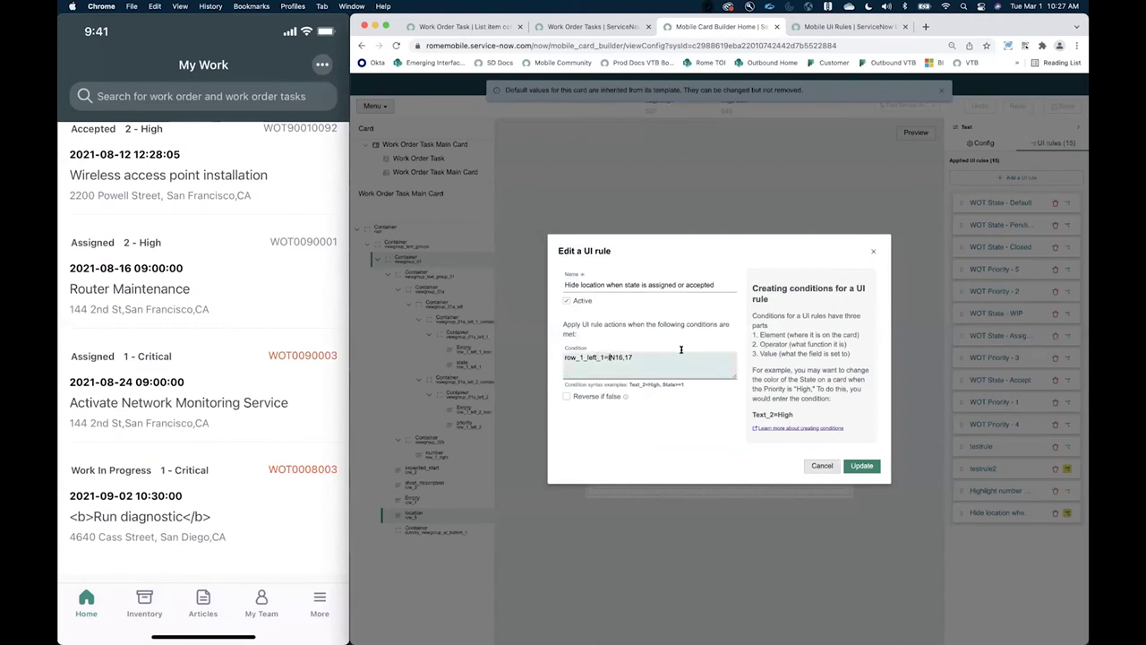
pyautogui.press('BackSpace')
pyautogui.click(863, 465)
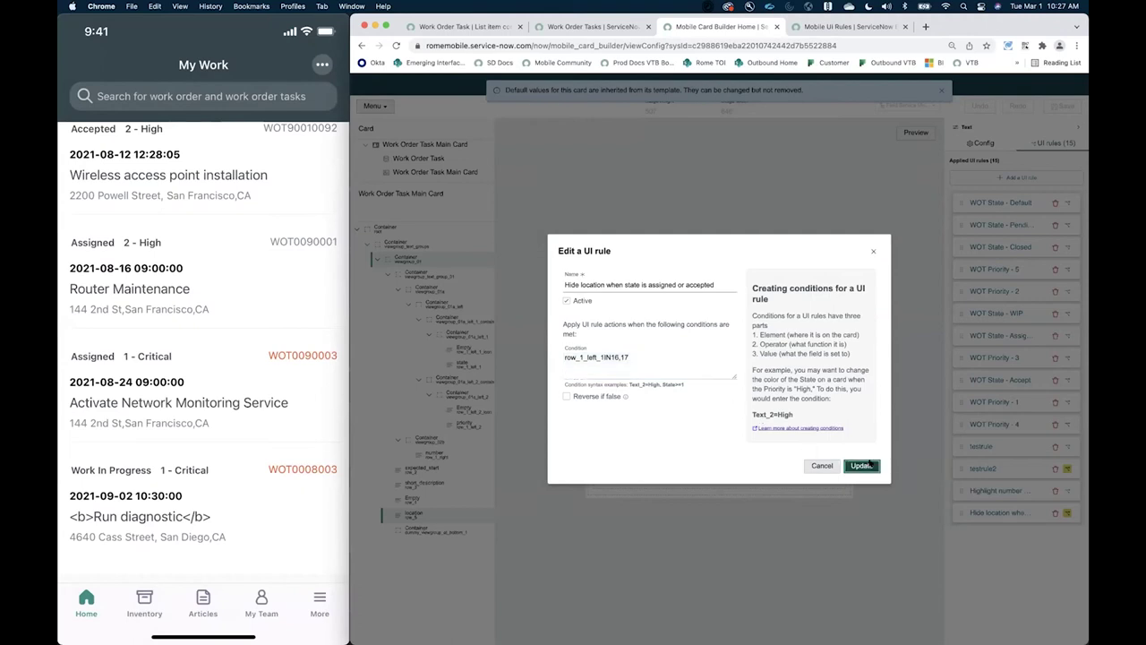
# Save the card and check the locations of the assigned and accepted tasks in the mobile My Work list
pyautogui.click(1063, 105)
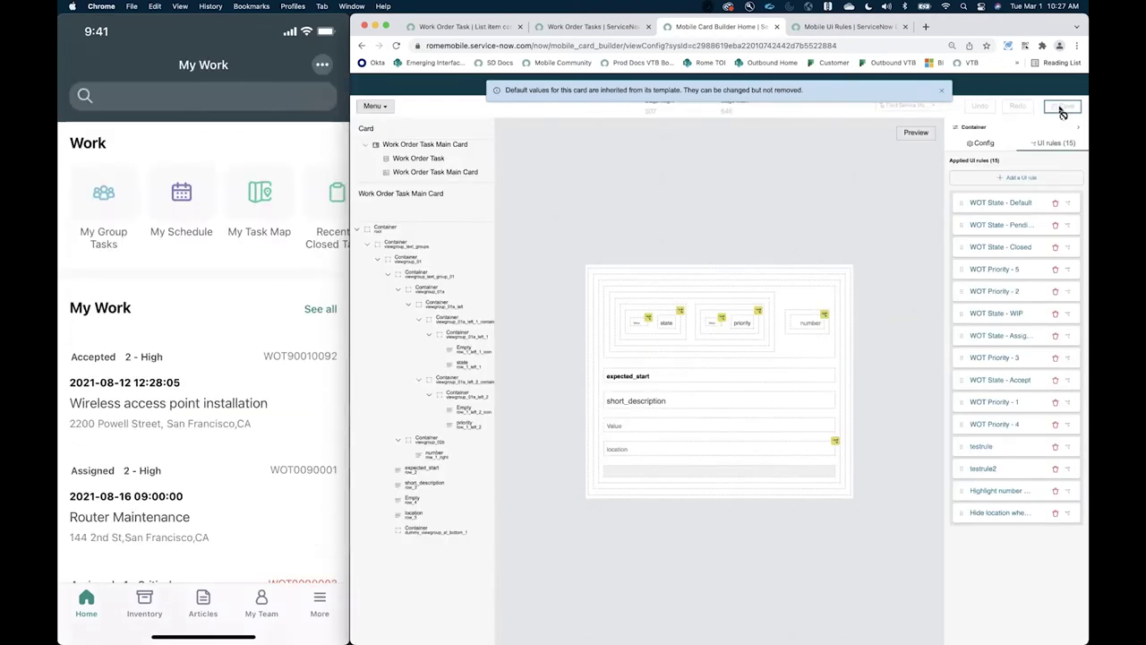
pyautogui.scroll(-3, 260, 418)
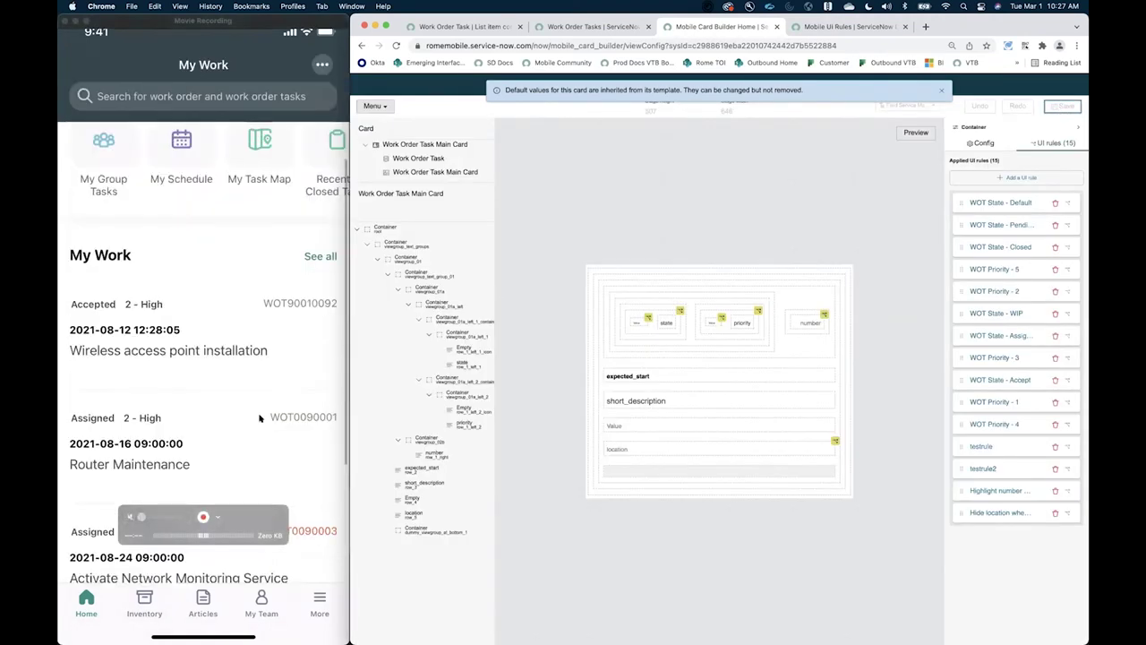
pyautogui.scroll(-3, 260, 418)
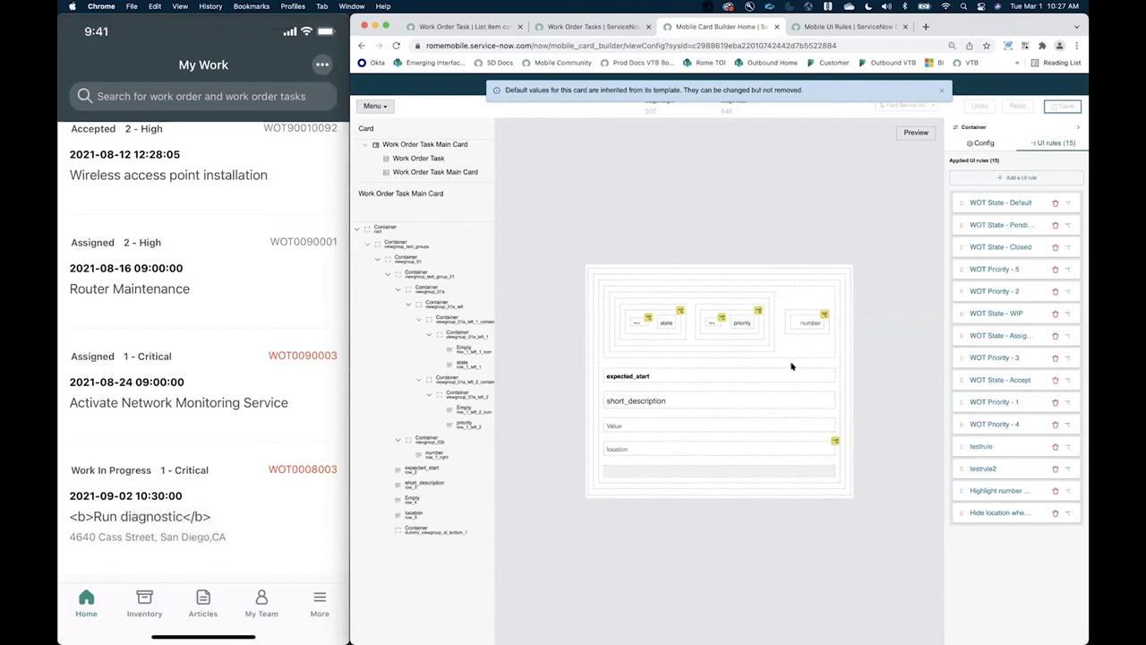
# Reopen the hide-location rule to review its condition, and close it without editing
pyautogui.click(1014, 514)
pyautogui.click(618, 358)
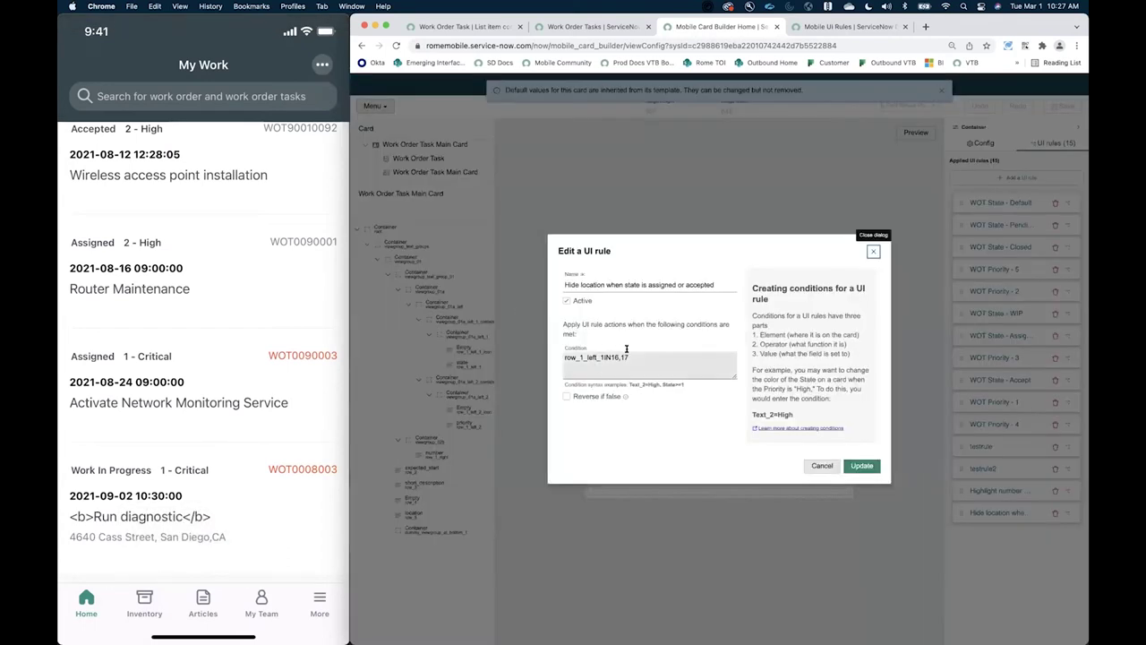
pyautogui.click(866, 253)
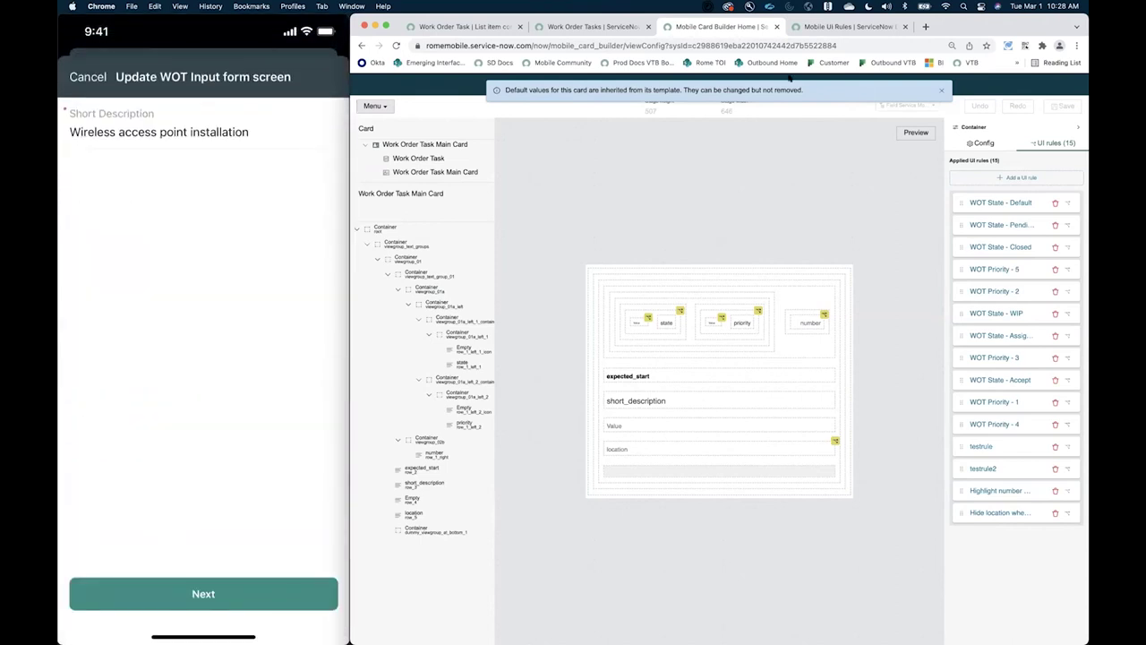
# Return to the list item config page, search the navigator for "mobile ui rules" and open the Mobile UI Rules list at 100% zoom
pyautogui.click(465, 28)
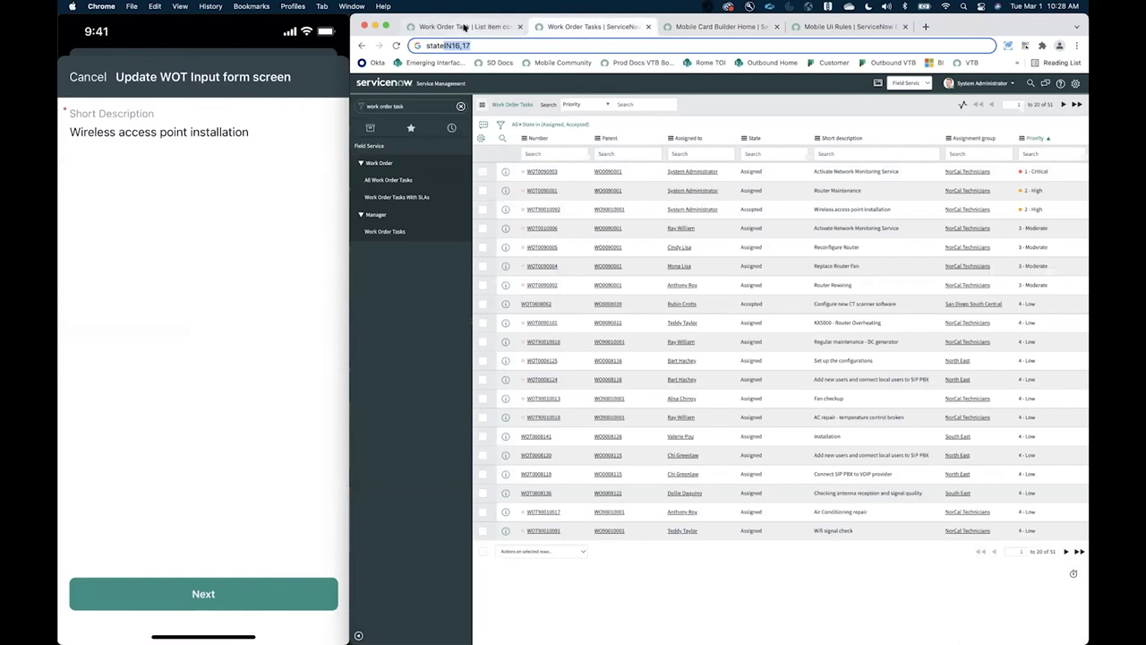
pyautogui.click(465, 27)
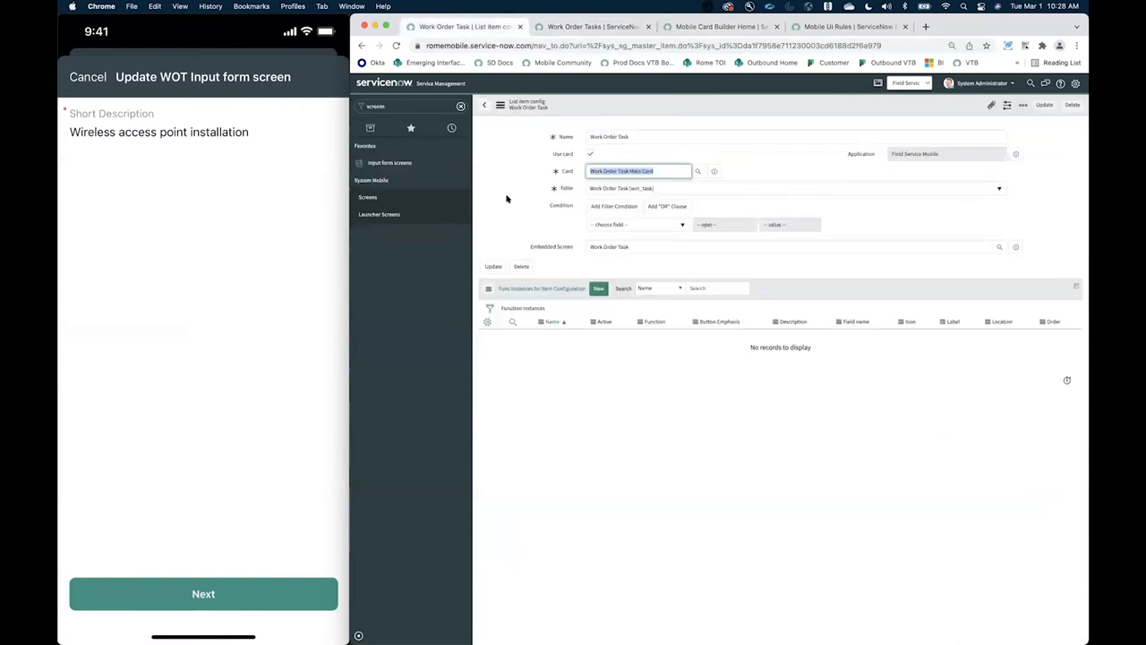
pyautogui.doubleClick(388, 107)
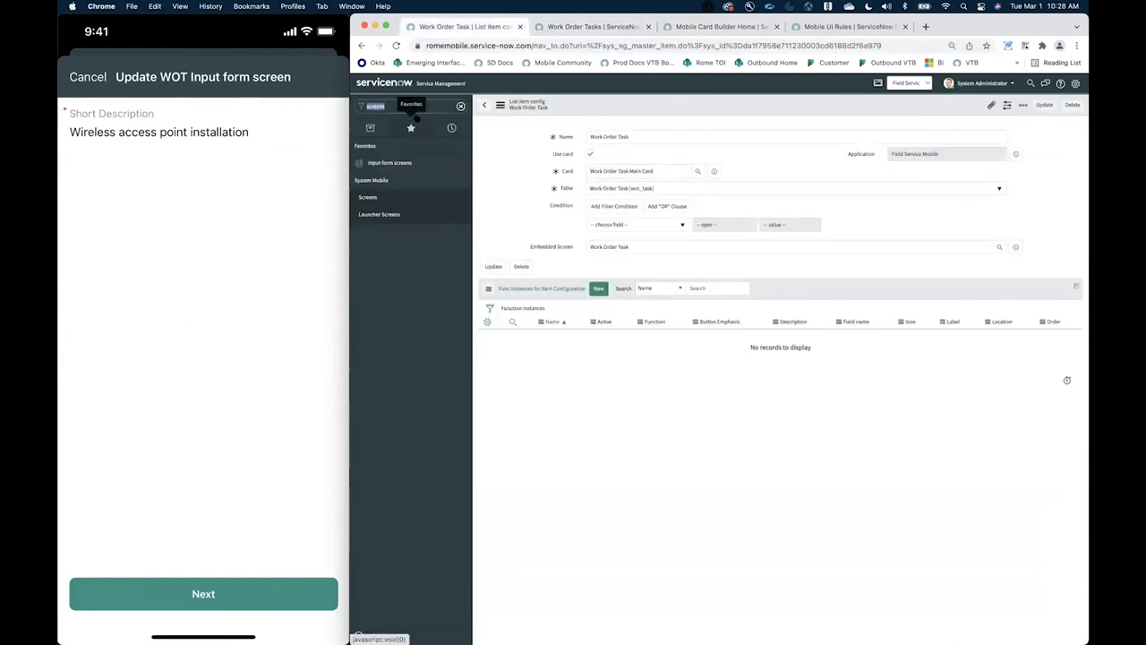
pyautogui.click(460, 106)
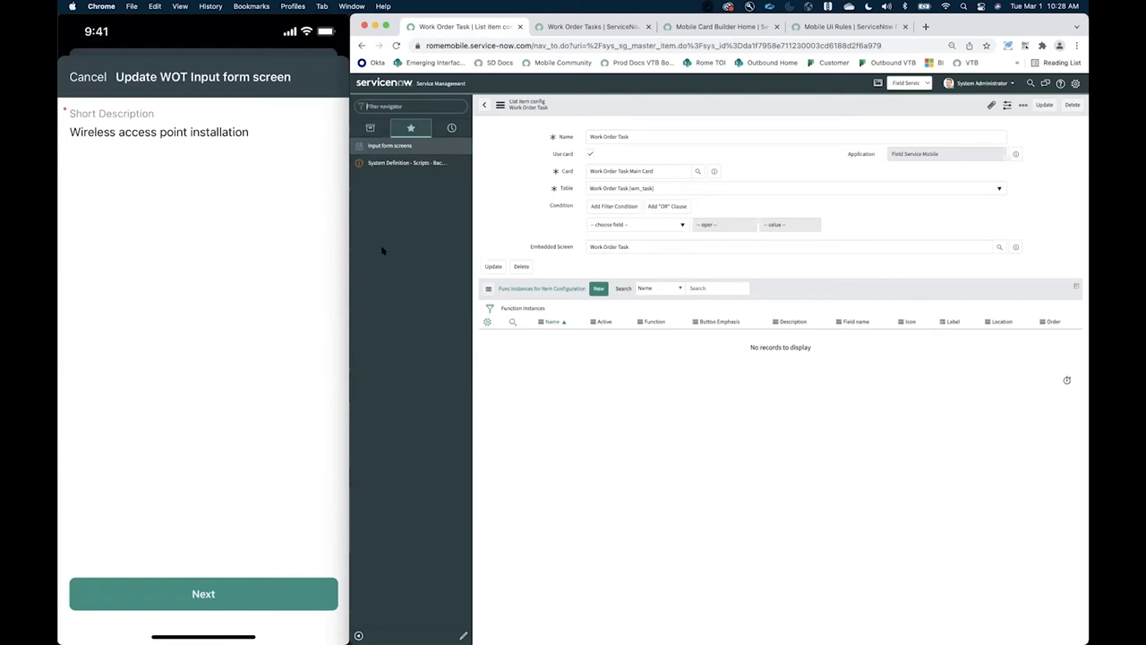
pyautogui.write('mobile ui rules')
pyautogui.click(392, 179)
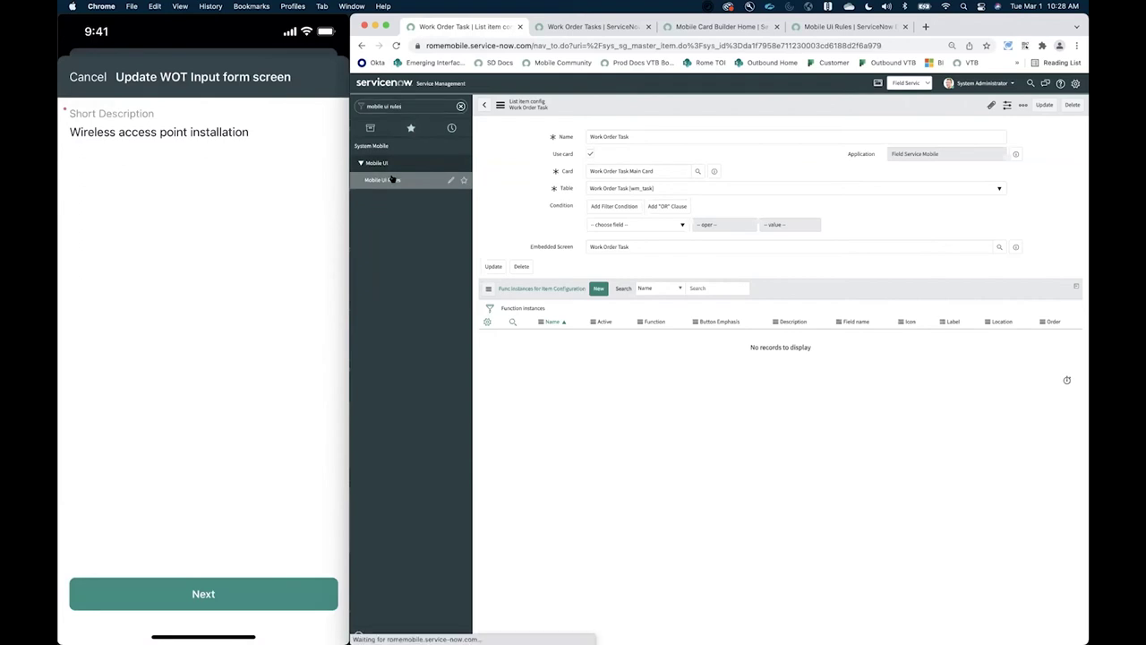
pyautogui.press('super+minus')
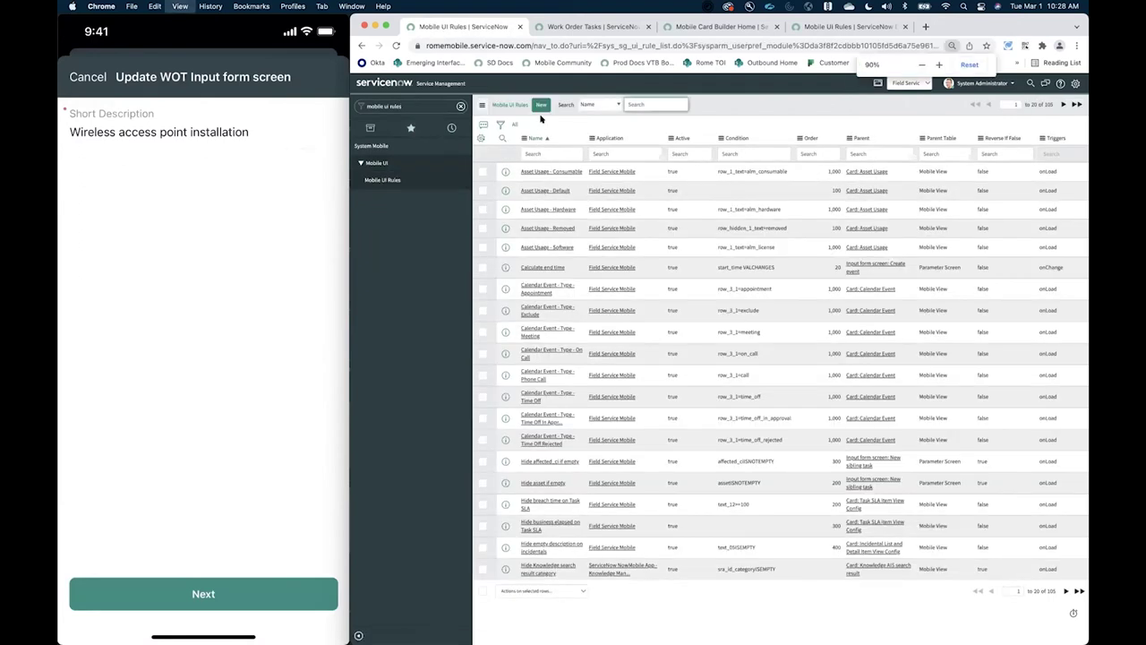
pyautogui.press('super+equal')
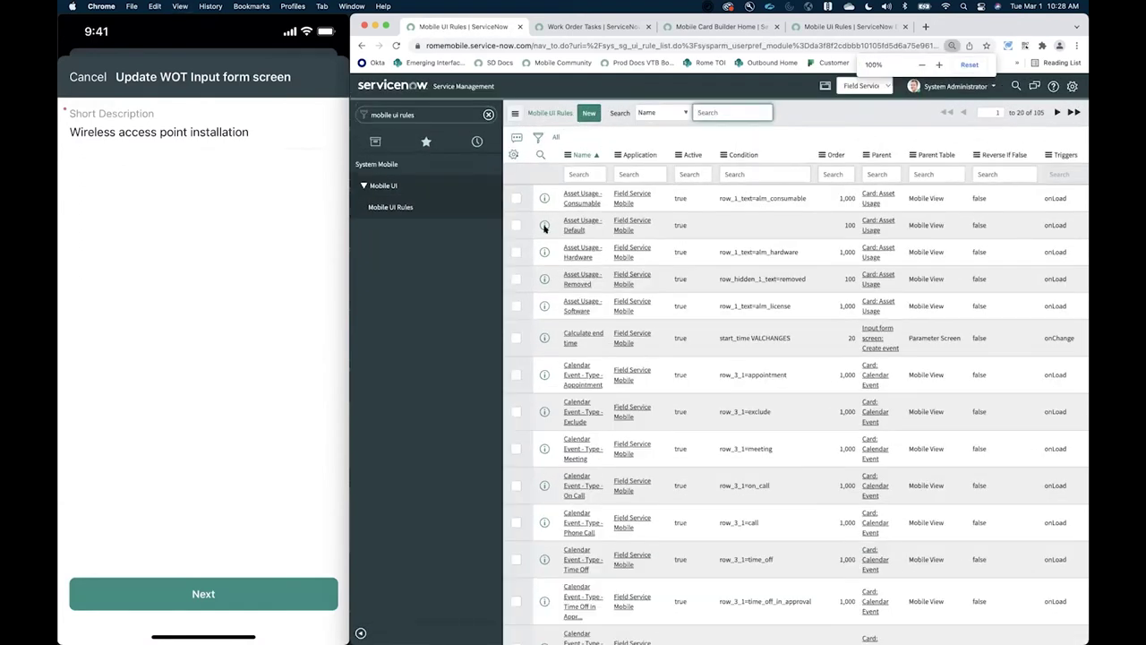
# Start a new mobile UI rule named "Make 'short_description' read-only" with an empty condition
pyautogui.click(587, 112)
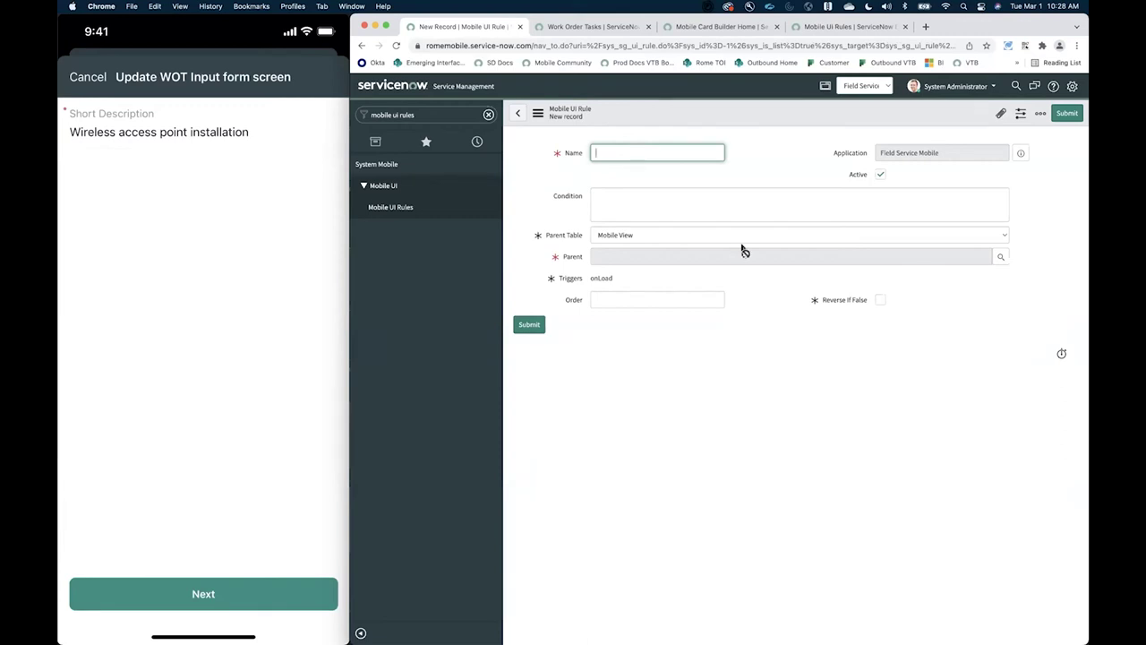
pyautogui.write('Hide s')
pyautogui.write("Make 'short_description")
pyautogui.write(' read o')
pyautogui.click(681, 230)
pyautogui.click(673, 199)
pyautogui.click(672, 201)
pyautogui.click(664, 259)
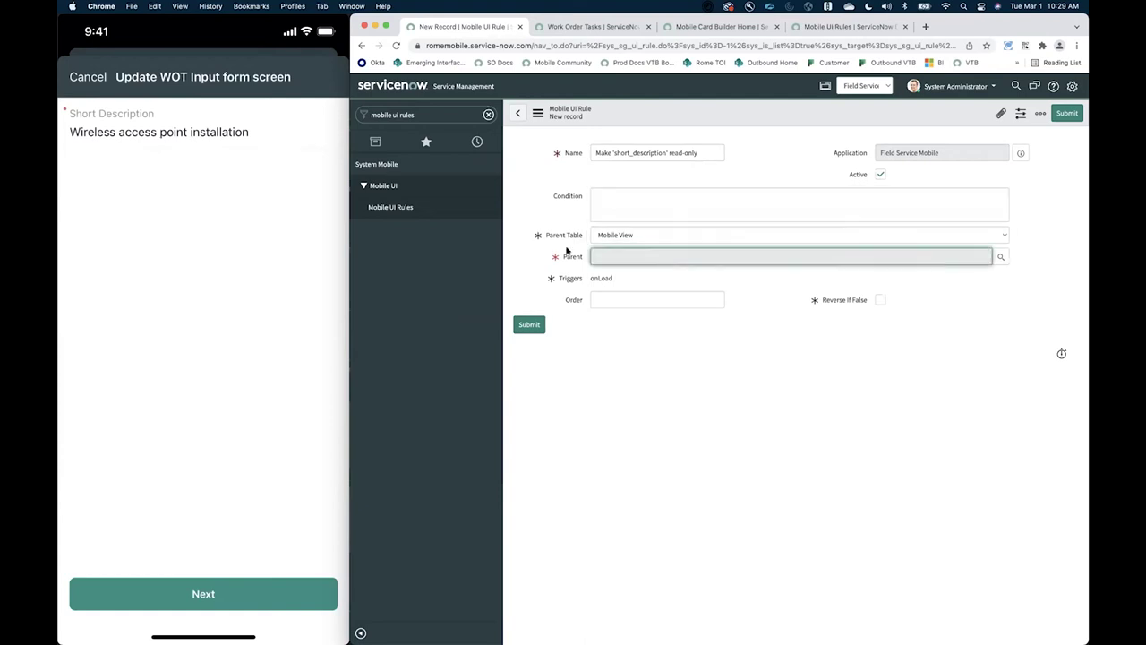
# Set the new rule's parent table to Parameter Screen
pyautogui.click(902, 232)
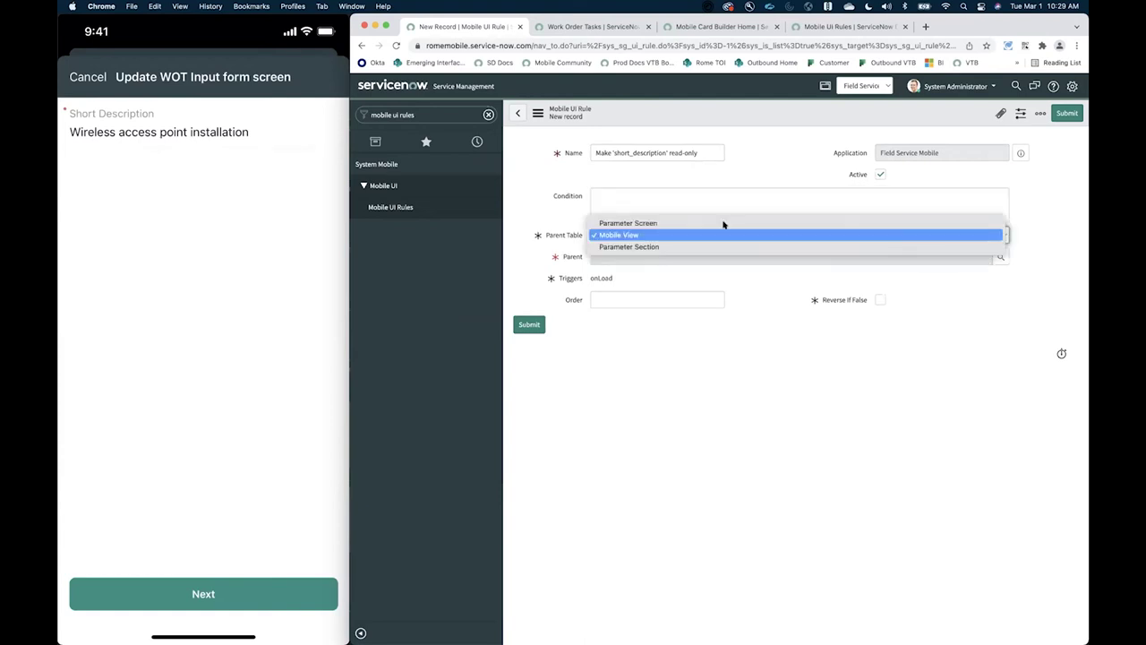
pyautogui.click(627, 223)
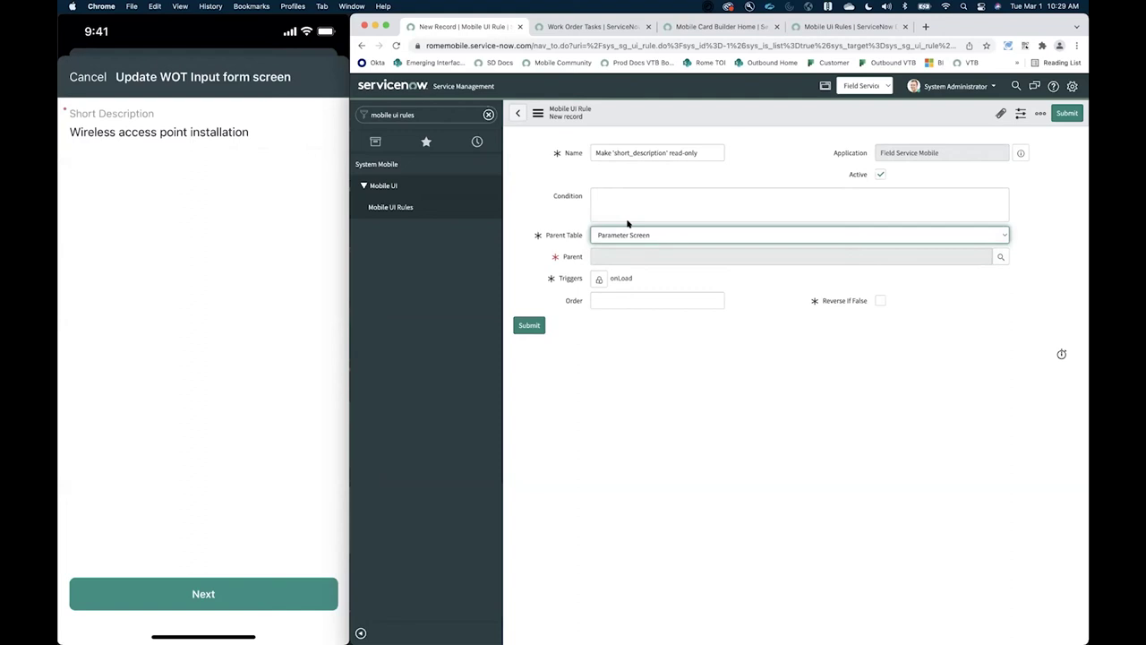
pyautogui.click(628, 233)
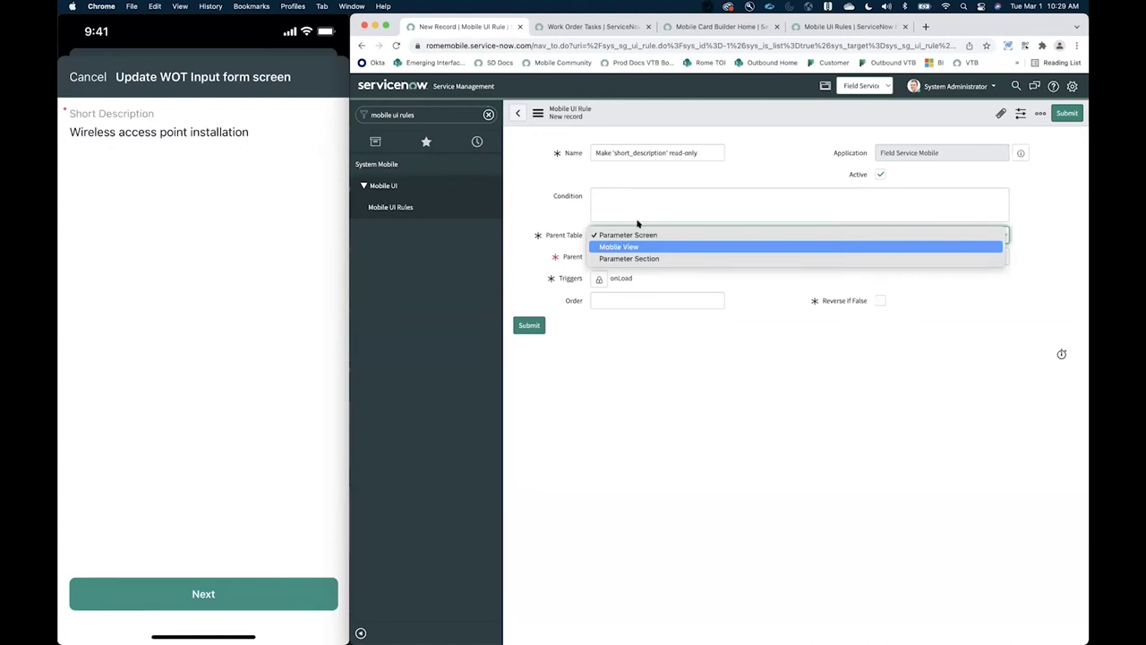
pyautogui.click(631, 235)
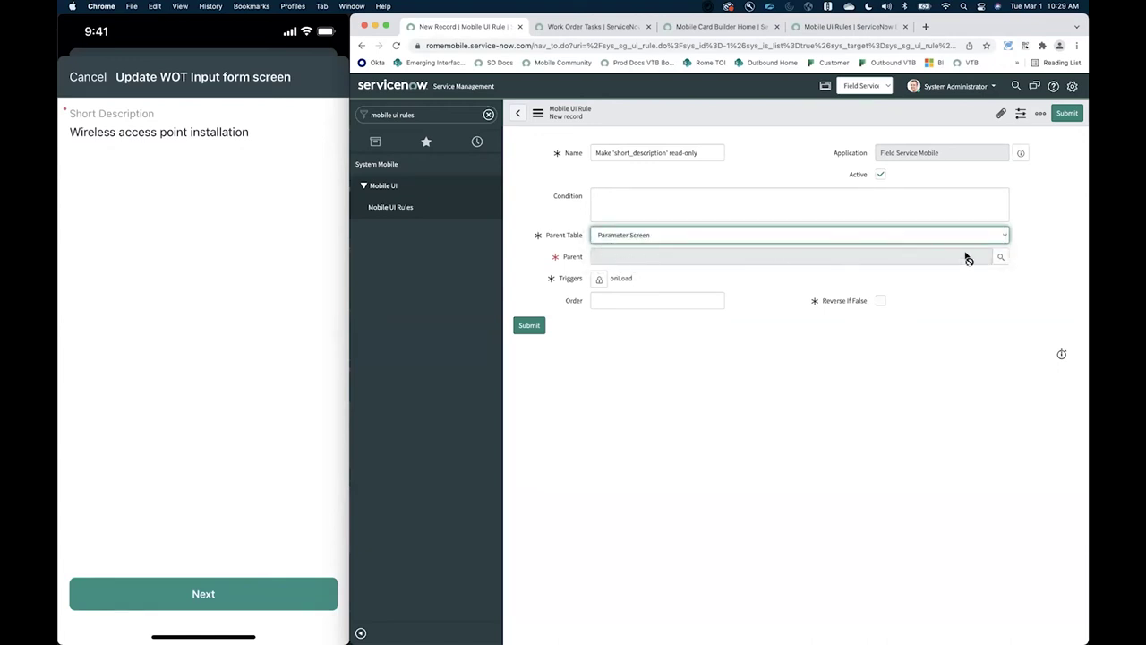
# Choose the Update WOT Input form screen as the rule's parent and submit the rule
pyautogui.click(999, 258)
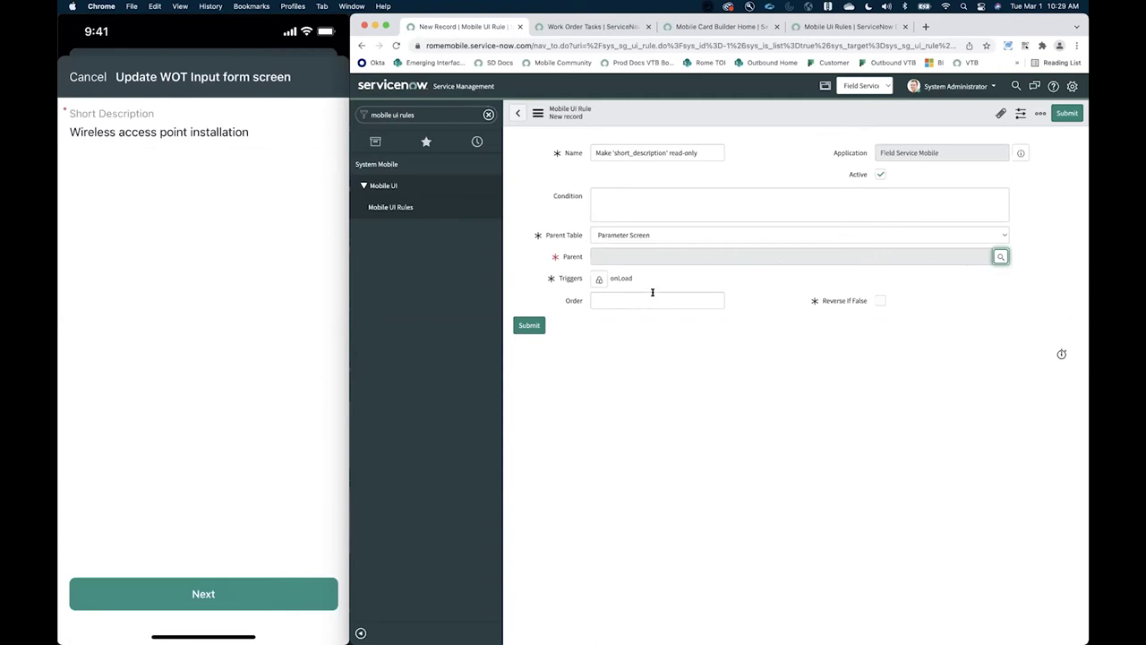
pyautogui.click(1000, 258)
pyautogui.click(705, 206)
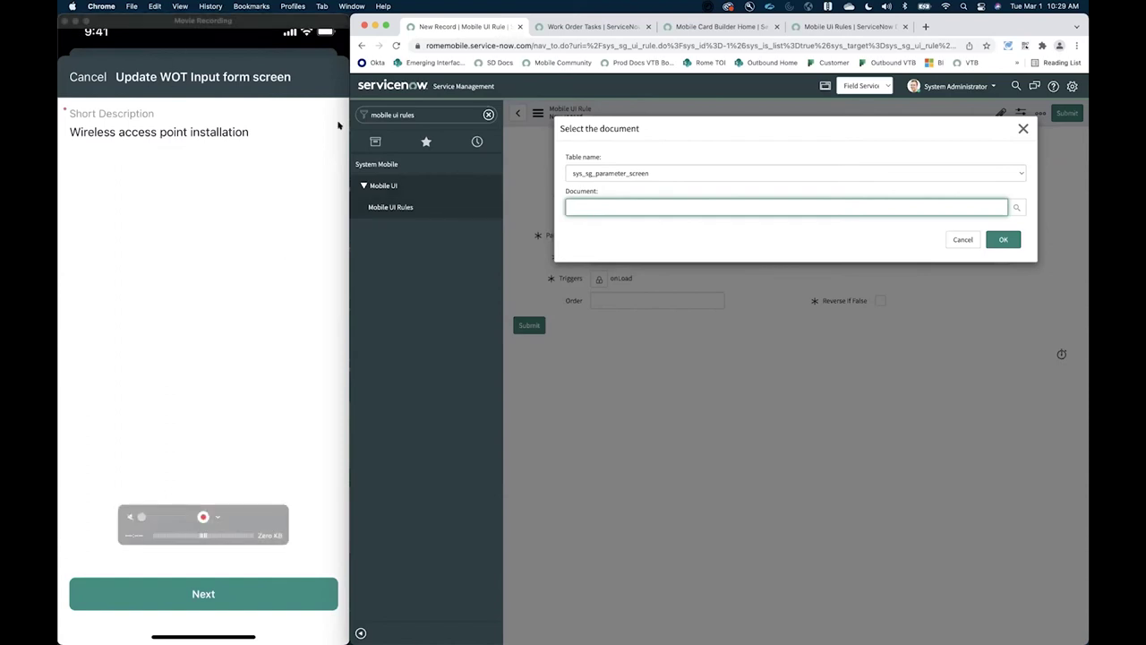
pyautogui.write('pdate')
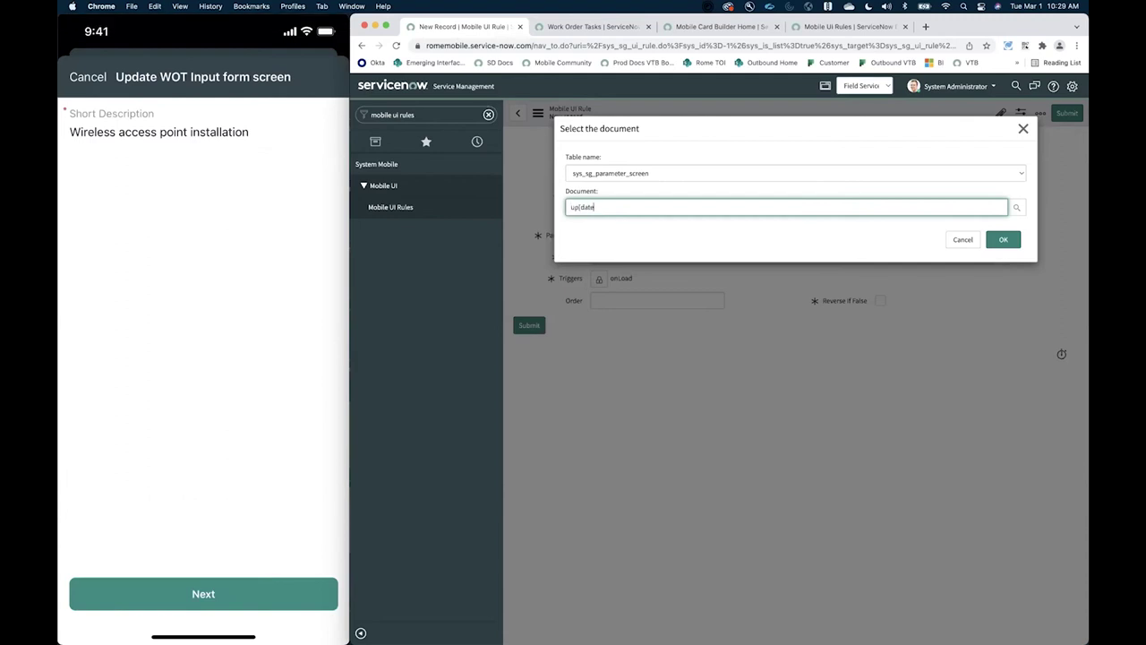
pyautogui.write(' wot')
pyautogui.click(661, 219)
pyautogui.click(1000, 243)
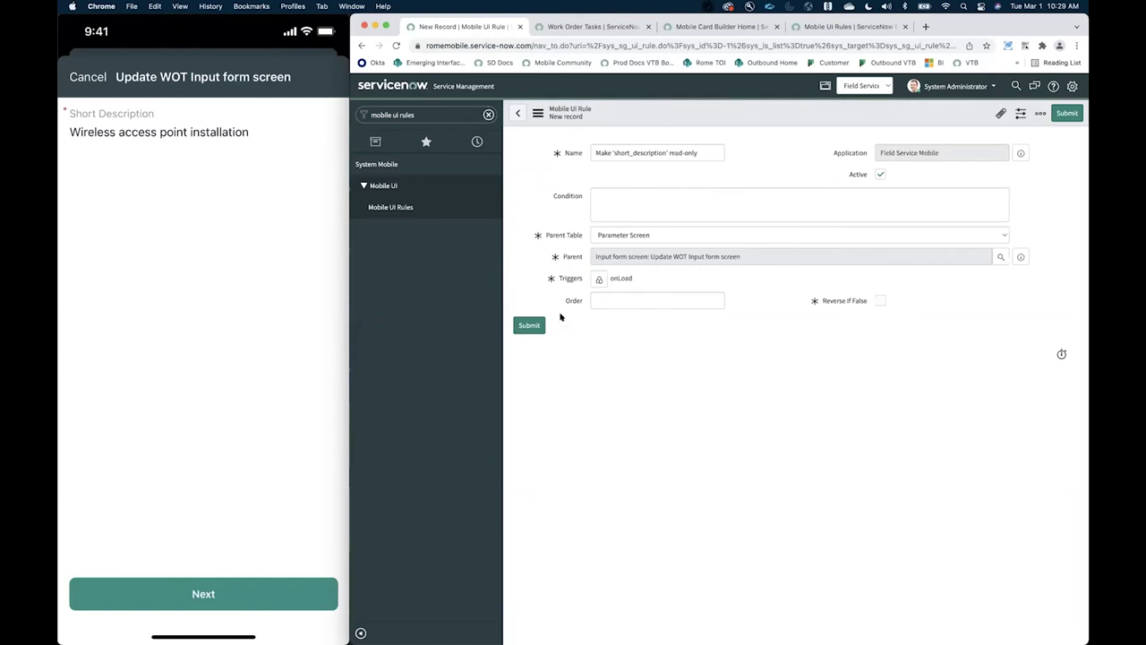
pyautogui.click(530, 326)
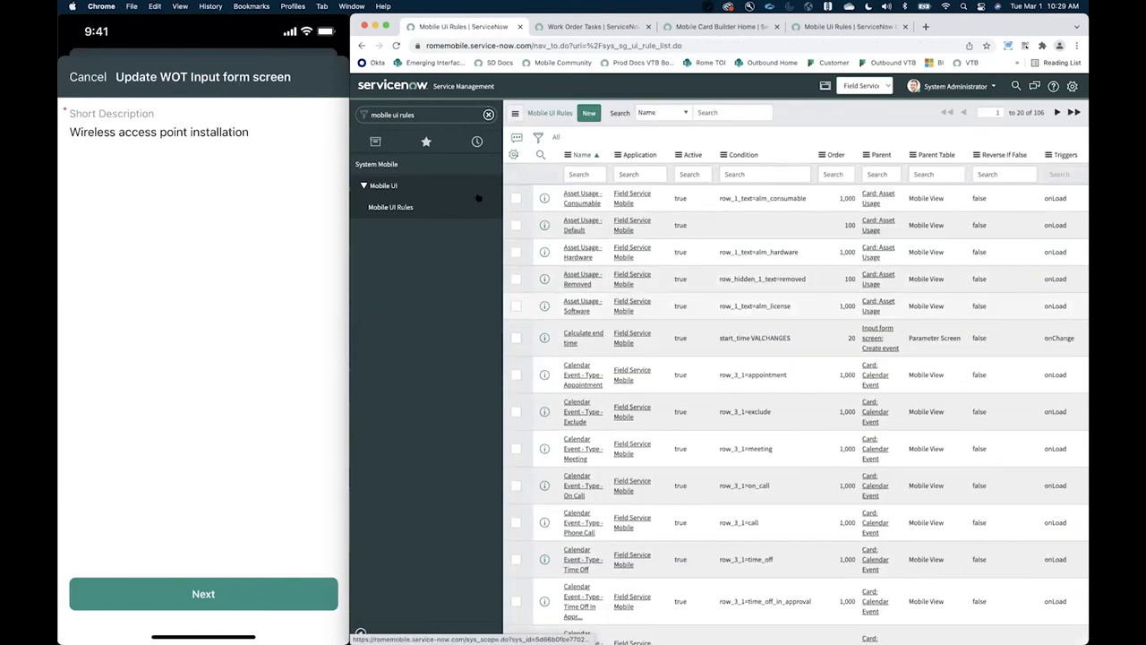
# Filter the Mobile UI Rules list by name with "*short" and open the read-only rule for short_description
pyautogui.click(587, 174)
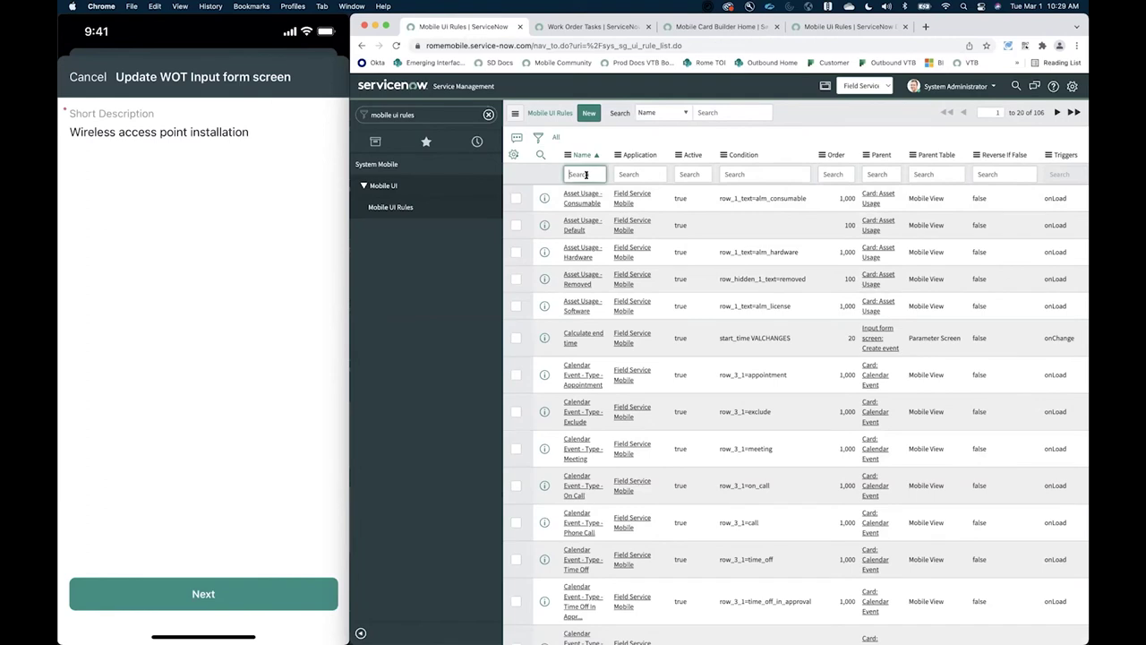
pyautogui.write('*short')
pyautogui.press('Return')
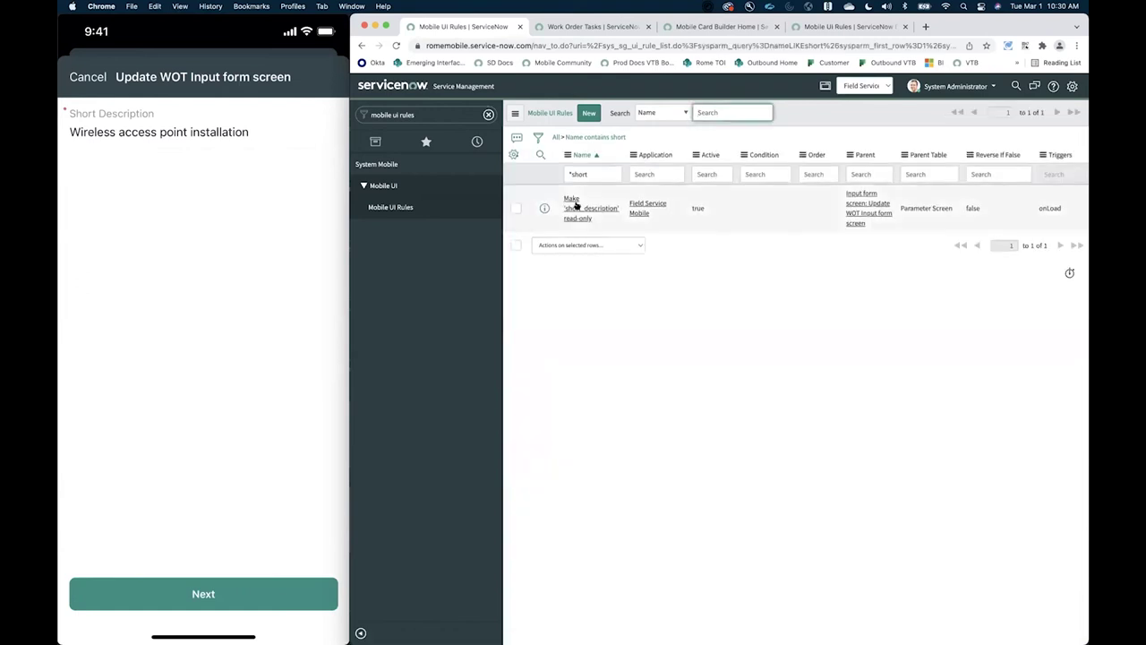
pyautogui.click(577, 205)
pyautogui.click(642, 208)
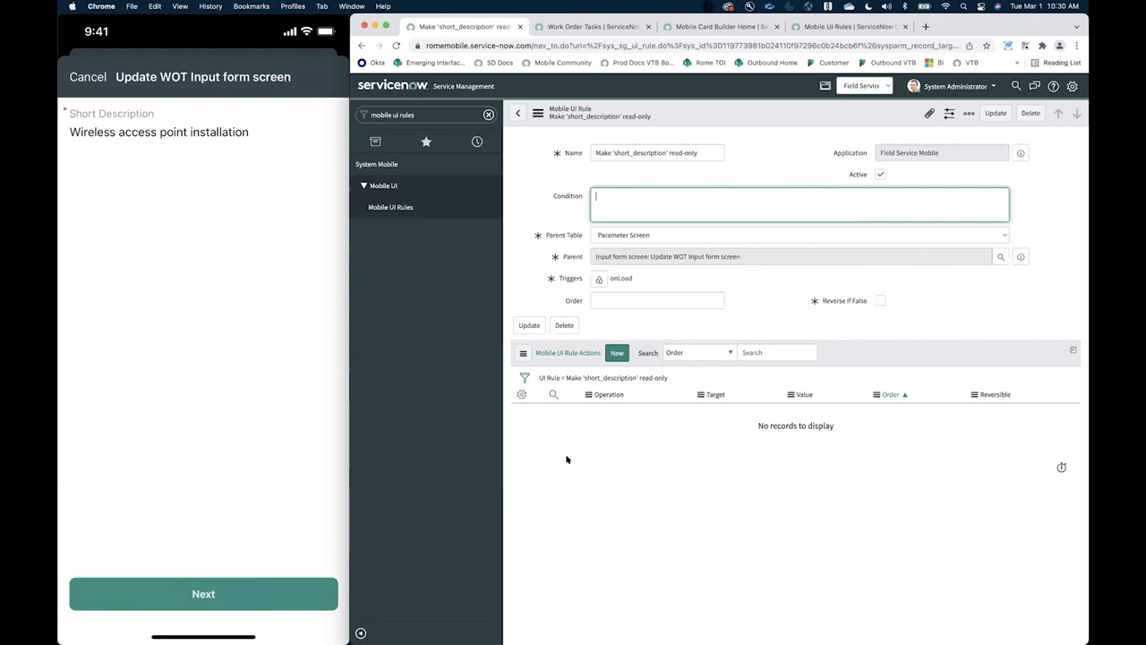
pyautogui.click(640, 454)
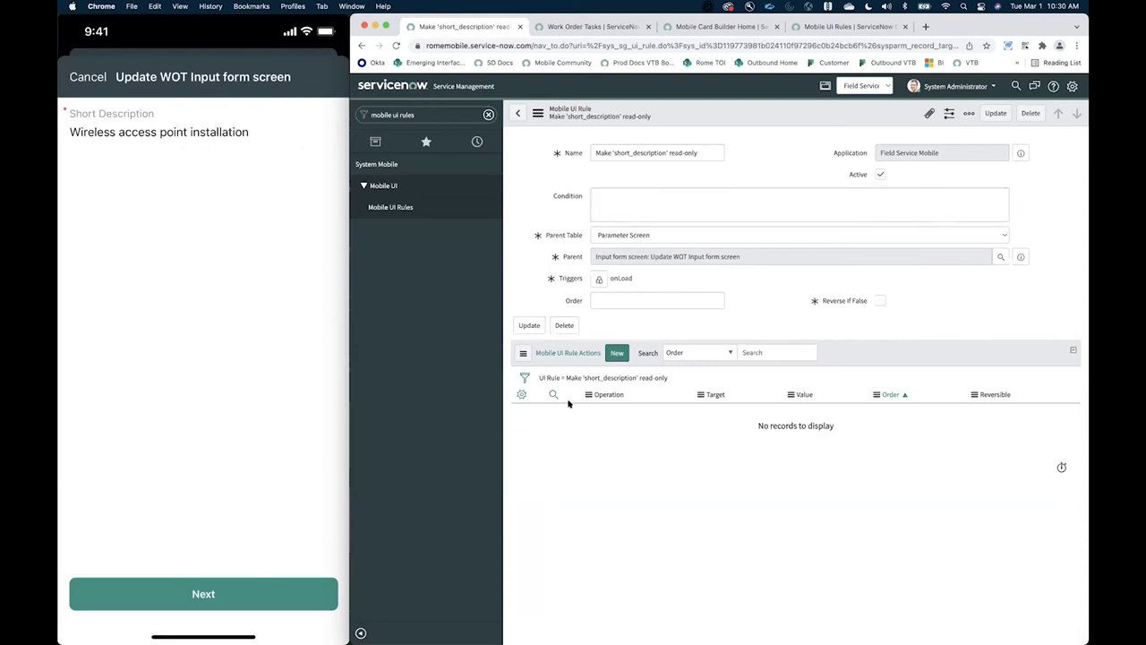
# Start a new action for the rule with the operation Set Read-only and the target short_description
pyautogui.click(617, 354)
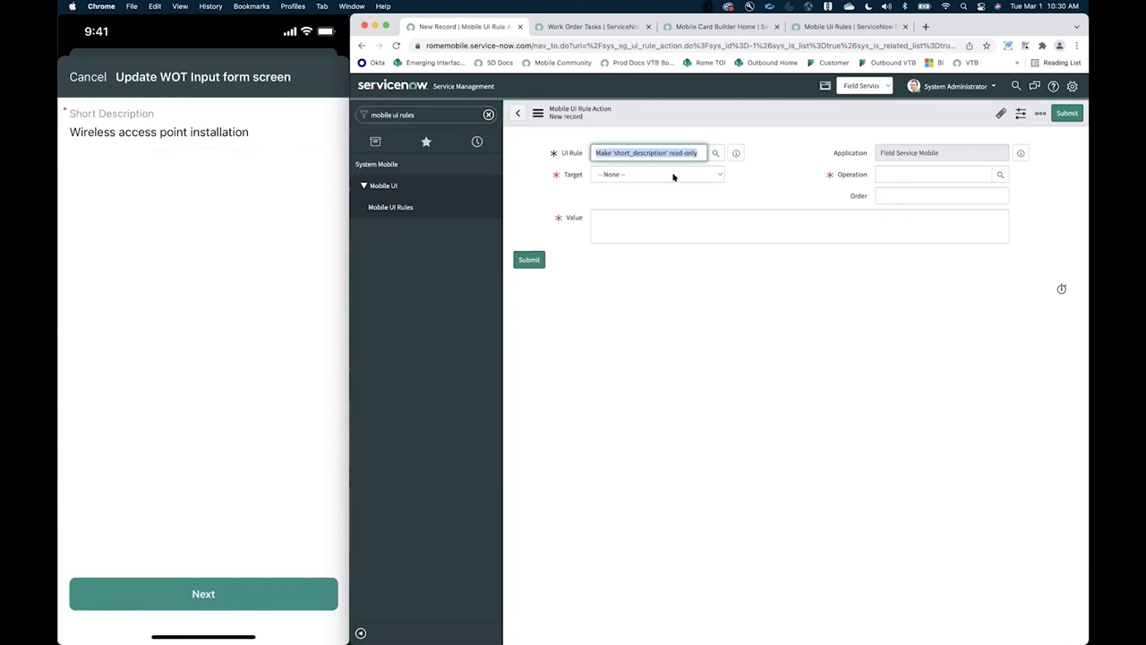
pyautogui.click(673, 176)
pyautogui.click(671, 181)
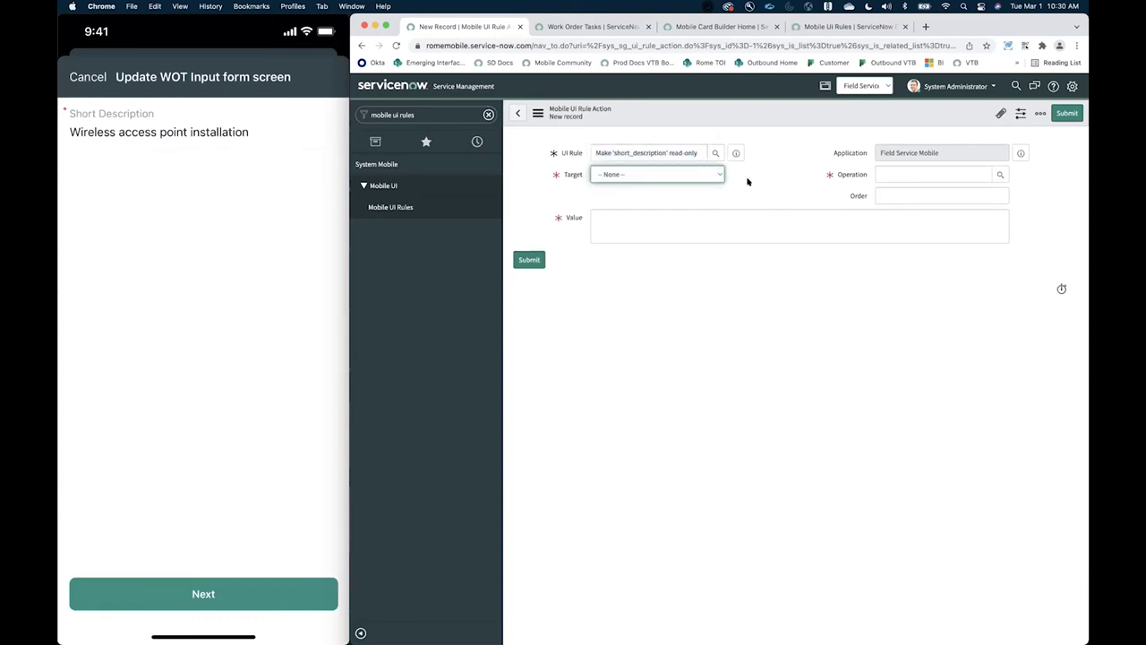
pyautogui.click(732, 210)
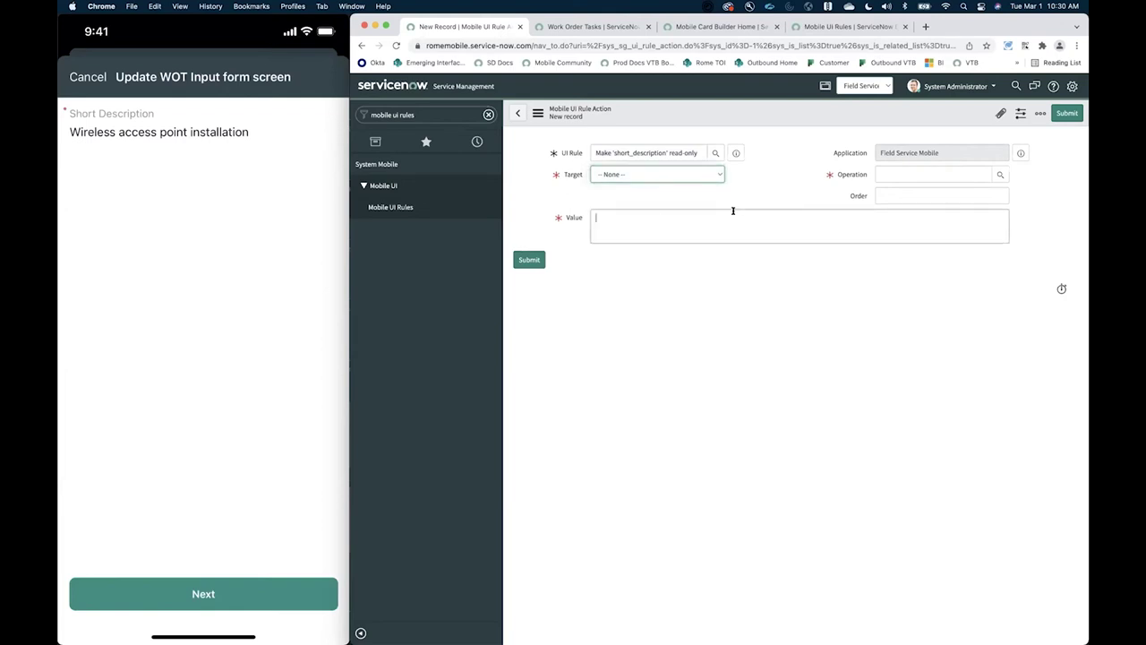
pyautogui.click(929, 171)
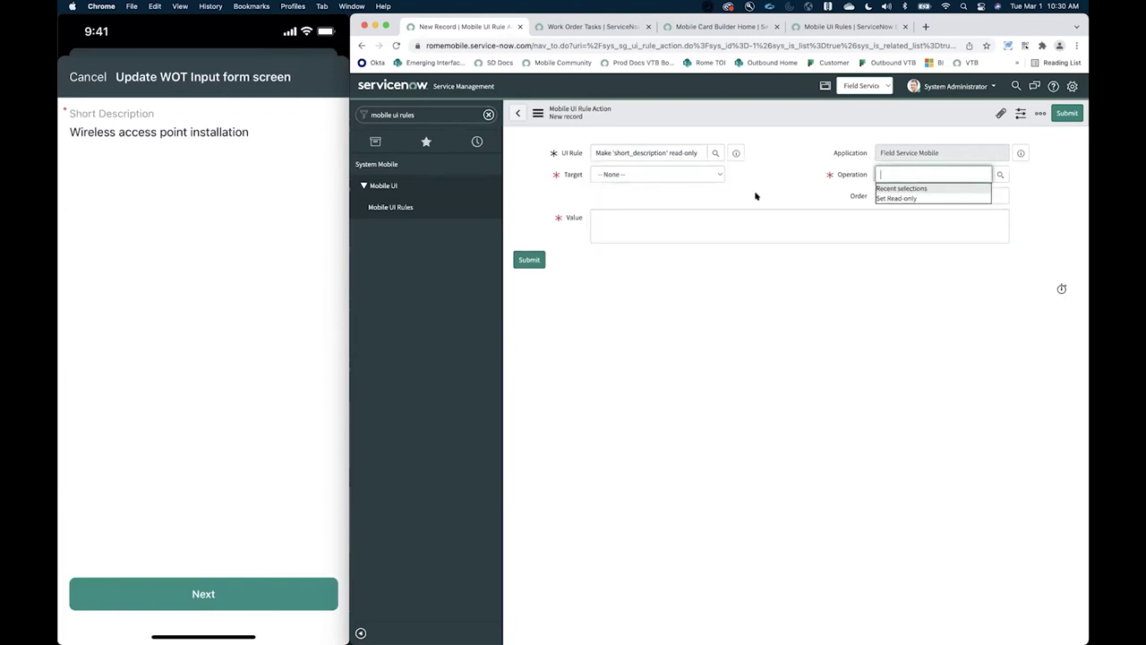
pyautogui.click(684, 223)
pyautogui.click(914, 171)
pyautogui.click(927, 179)
pyautogui.click(1001, 174)
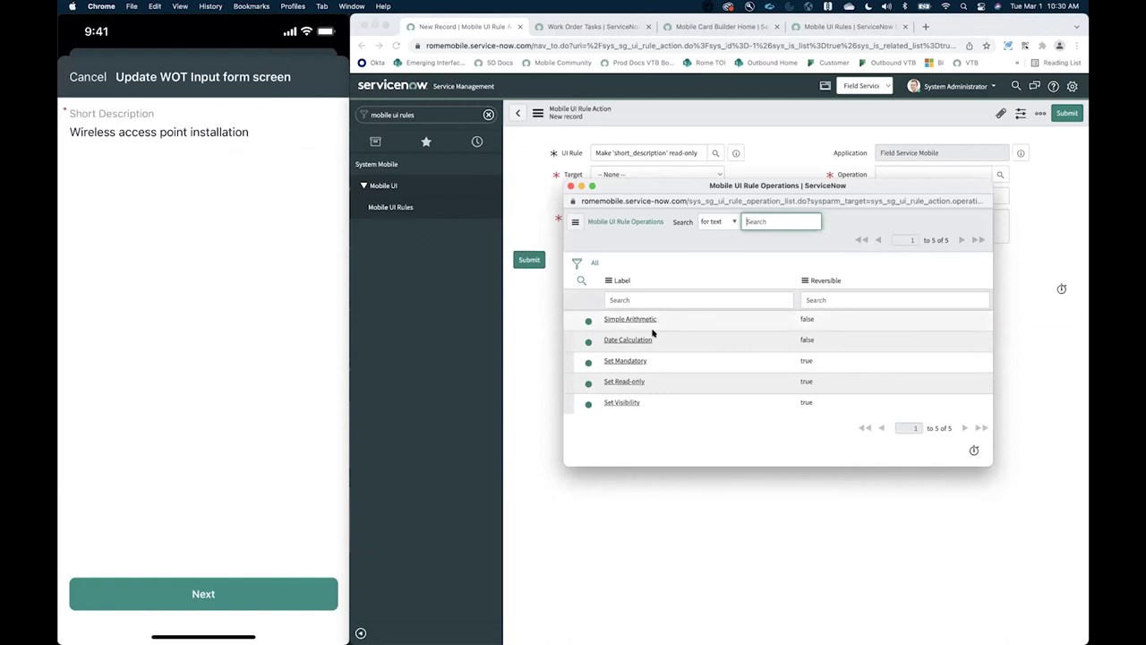
pyautogui.click(624, 383)
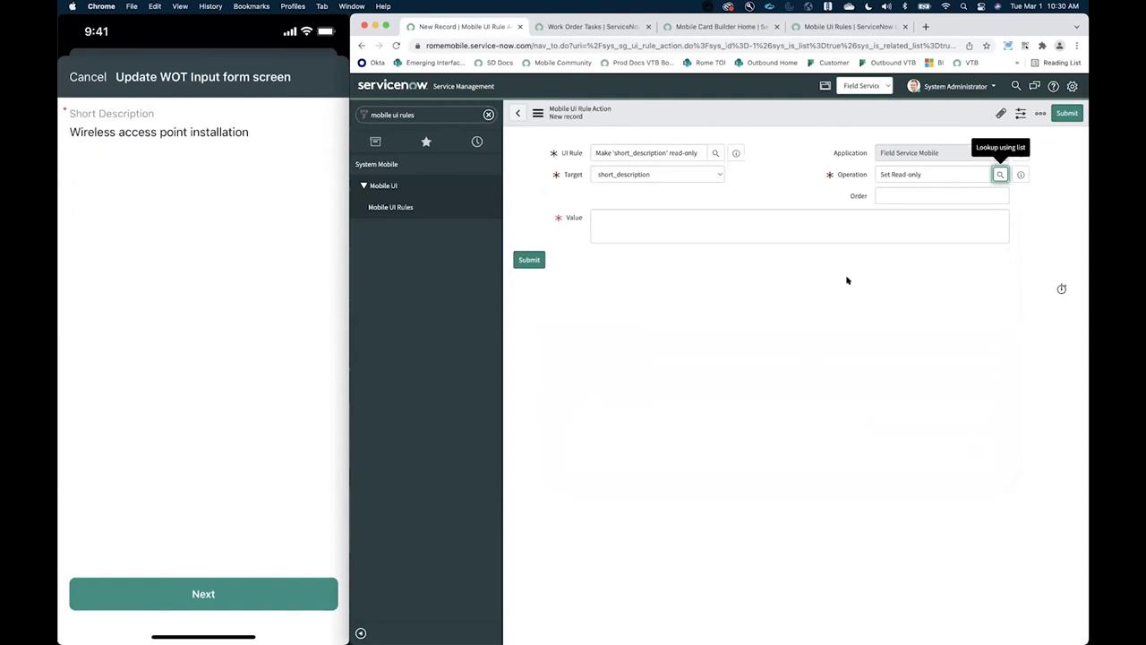
pyautogui.click(640, 174)
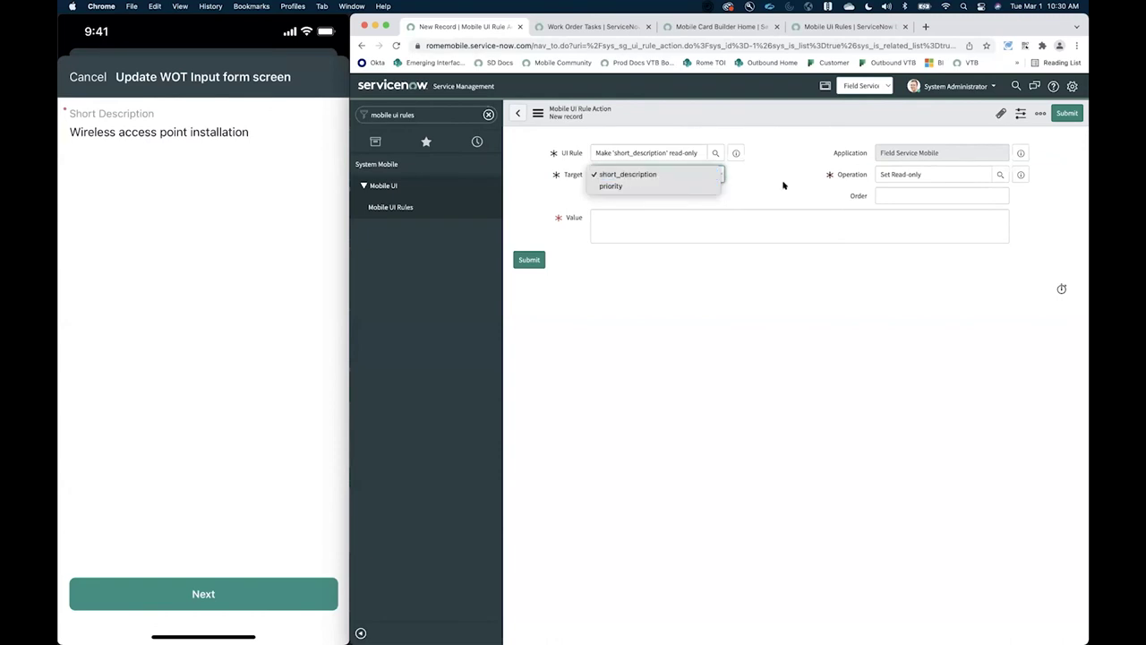
pyautogui.click(686, 174)
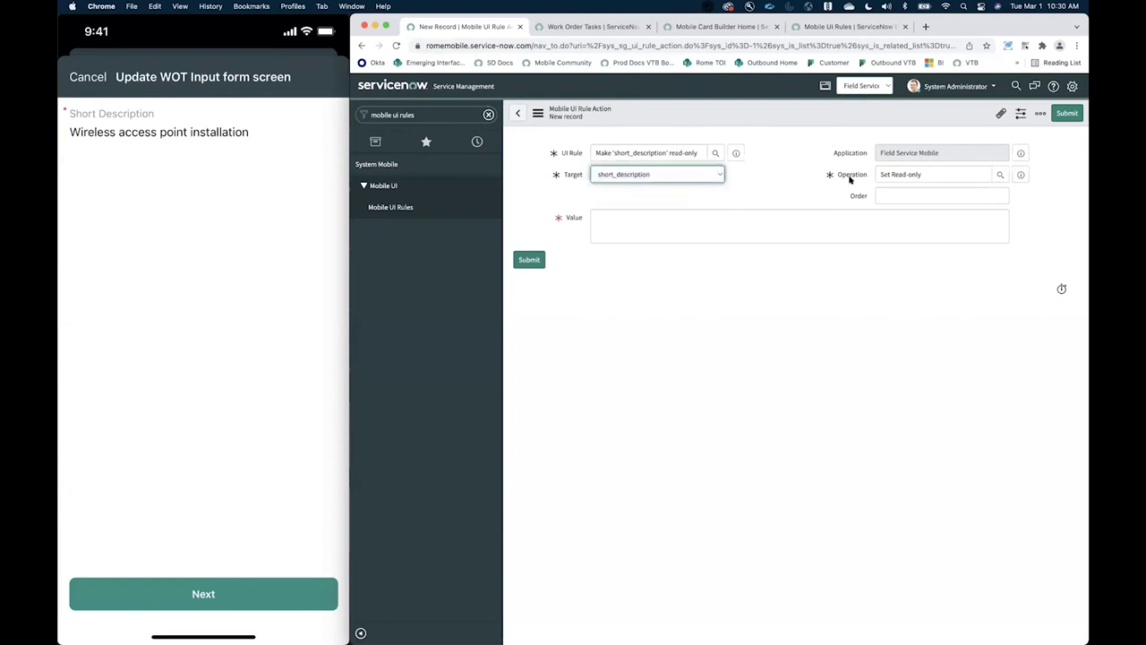
# Set the value of the new Set Read-only action to true
pyautogui.click(762, 204)
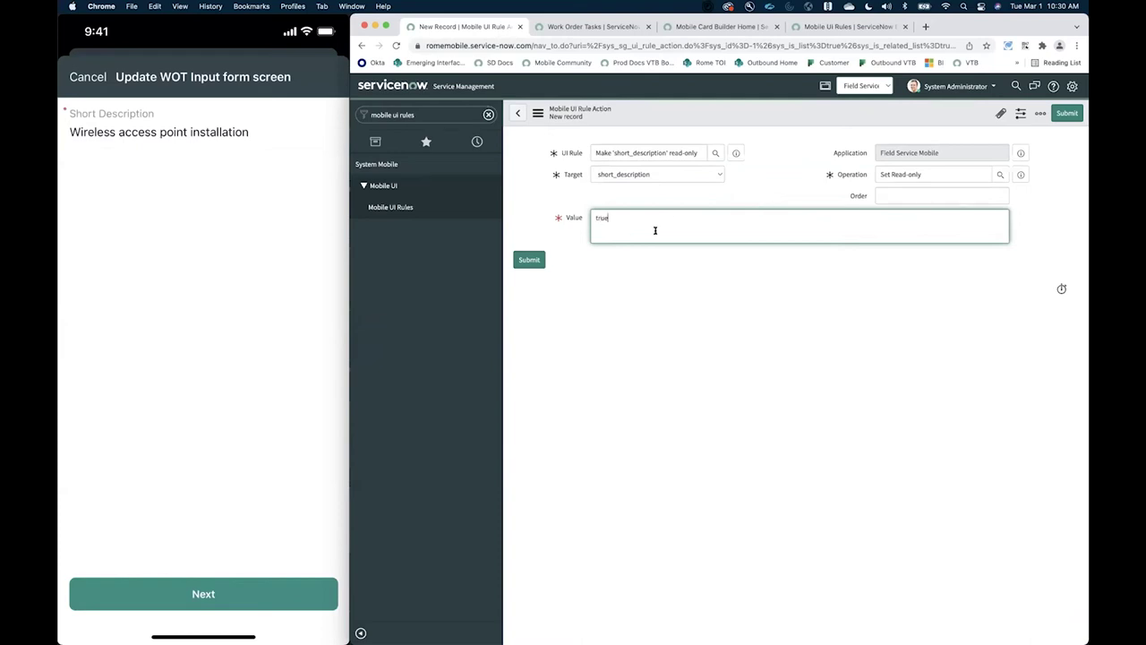
pyautogui.moveTo(648, 227); pyautogui.dragTo(490, 164)
# Switch to the product documentation and open the topic "Create a mobile UI rule action" under Mobile UI Rules
pyautogui.click(602, 30)
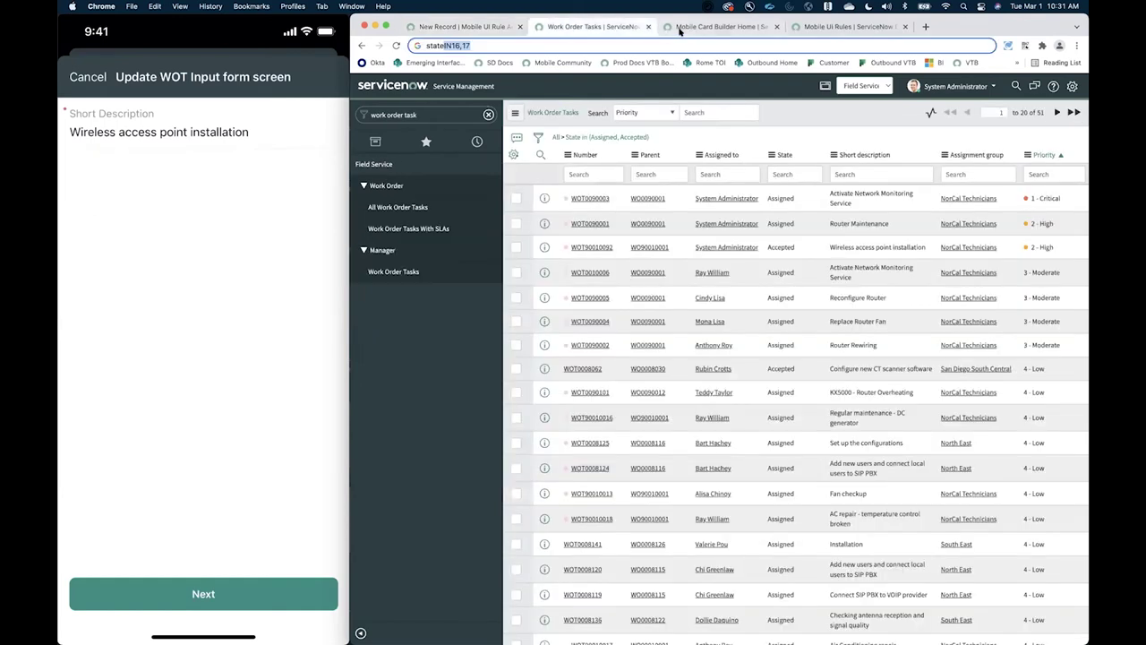
pyautogui.click(679, 27)
pyautogui.click(820, 26)
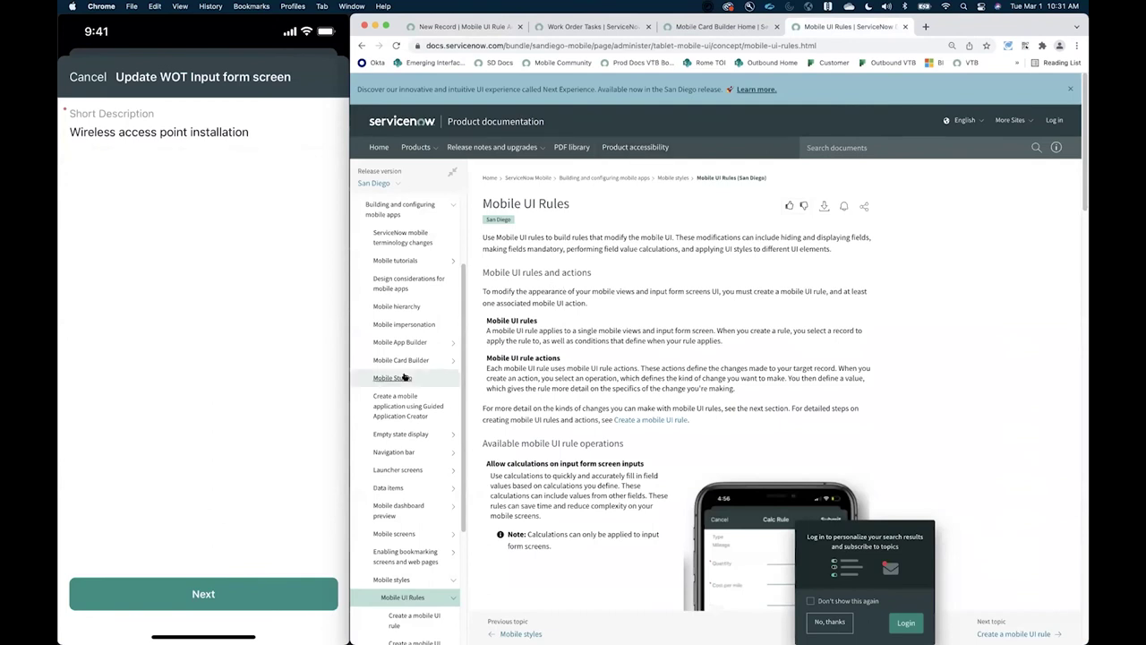
pyautogui.scroll(-3, 405, 376)
pyautogui.scroll(-3, 405, 376)
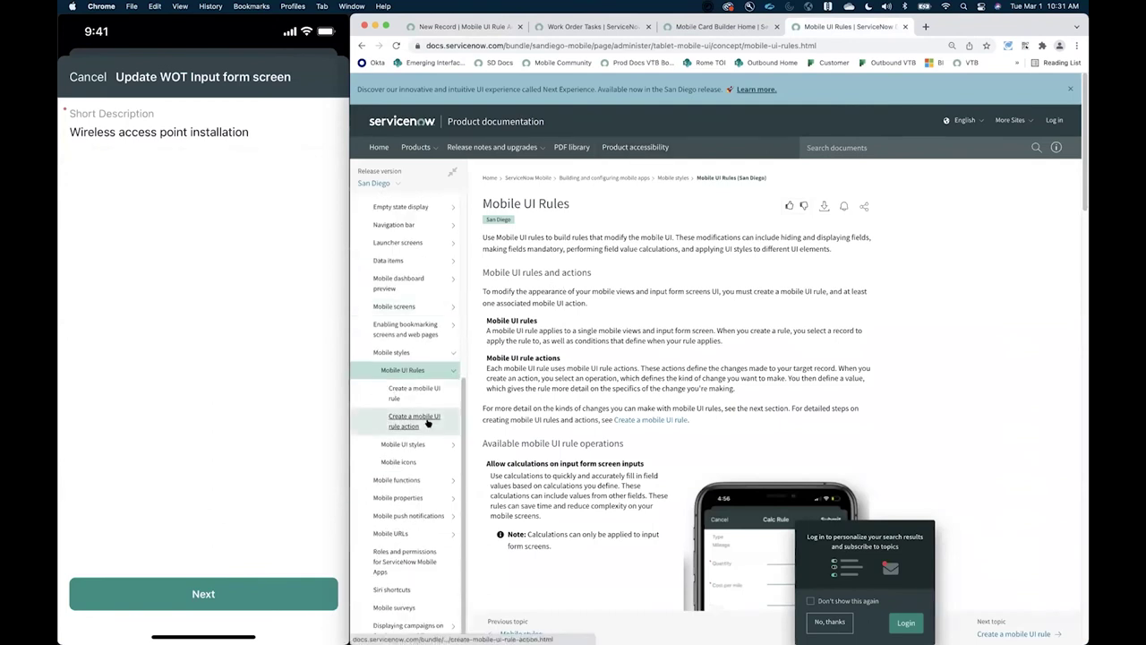
pyautogui.scroll(-1, 425, 422)
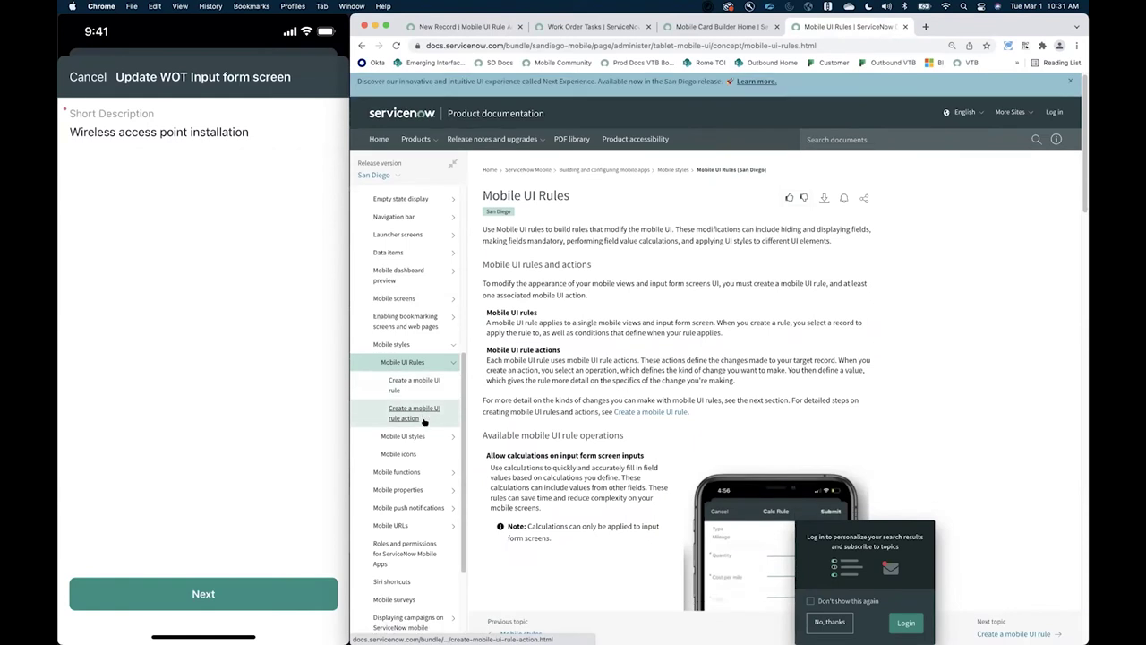
pyautogui.click(425, 418)
# Examine the Mobile UI rule action operations table for the values each operation accepts, especially Set Read-only
pyautogui.scroll(-5, 543, 413)
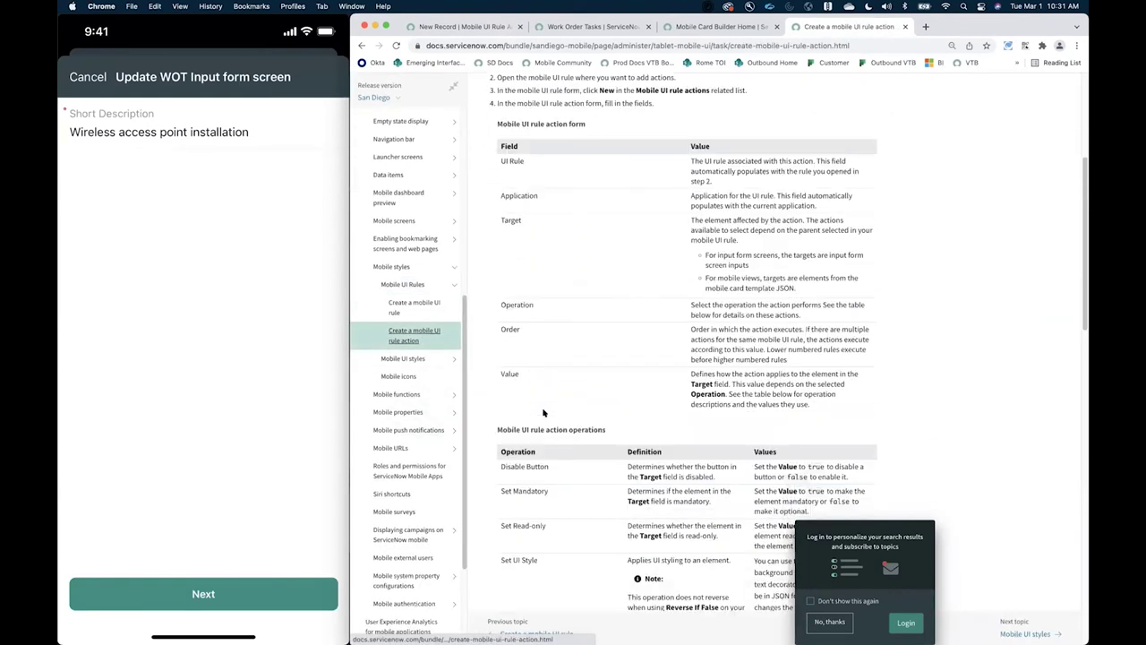
pyautogui.scroll(-5, 543, 413)
pyautogui.scroll(-3, 574, 323)
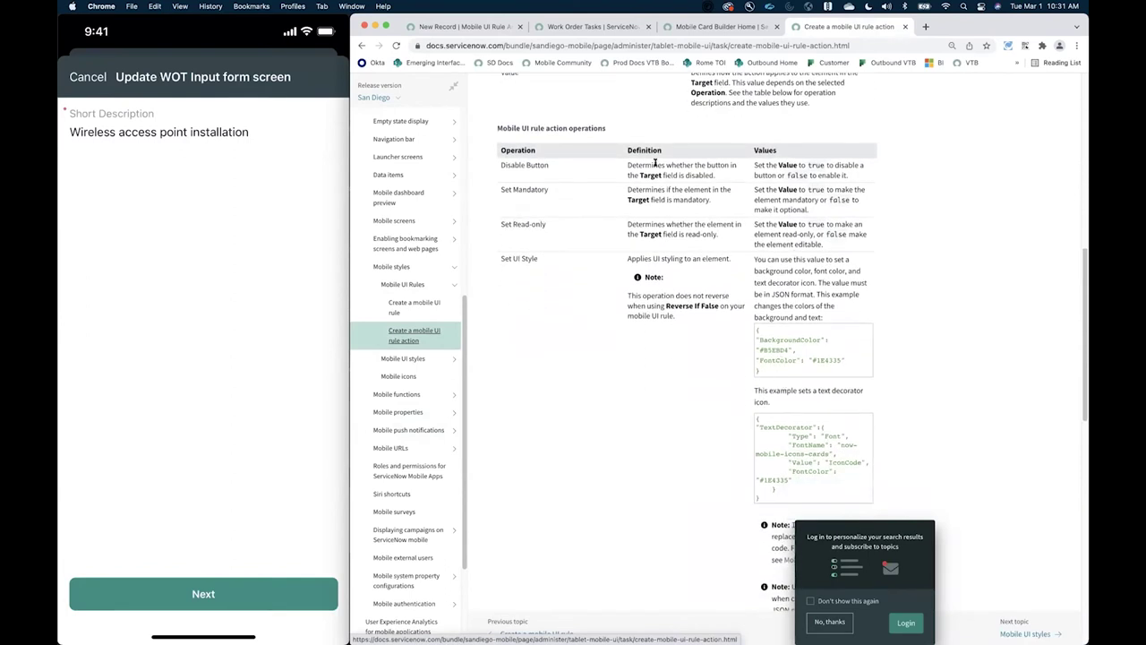
pyautogui.moveTo(634, 163); pyautogui.dragTo(688, 234)
pyautogui.click(566, 205)
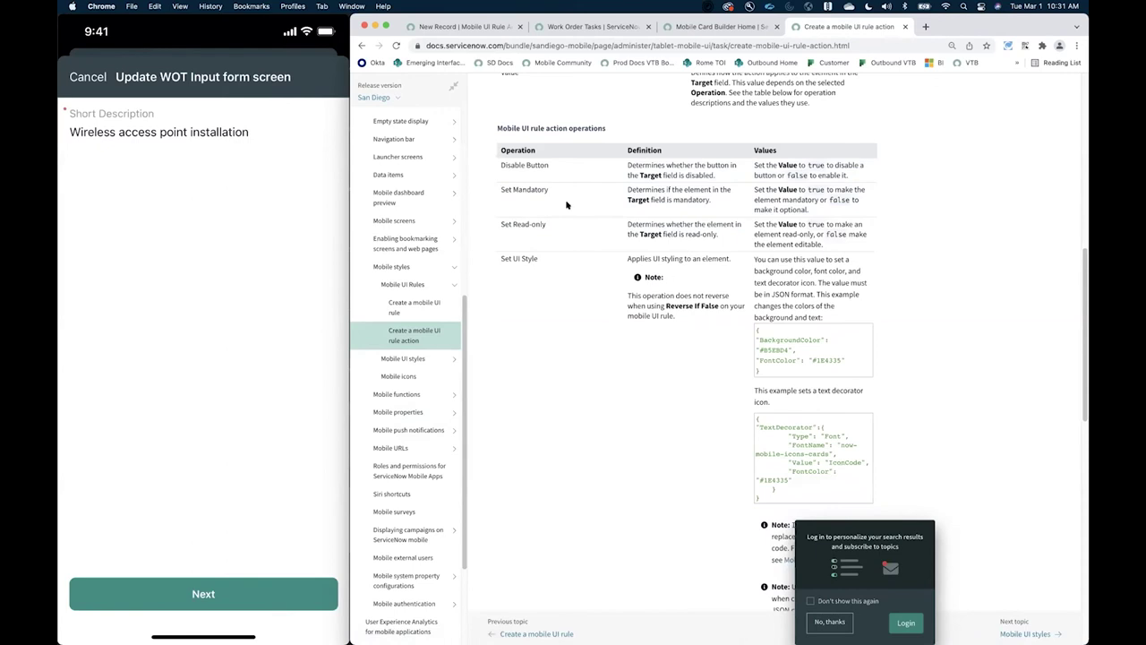
pyautogui.scroll(-10, 566, 299)
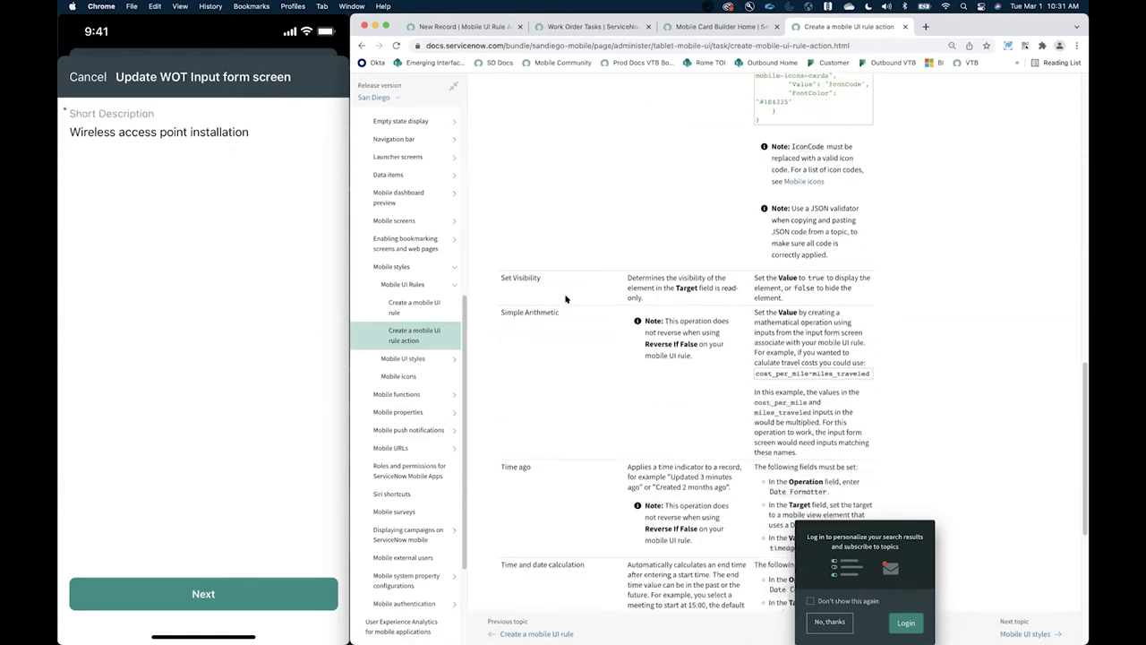
pyautogui.scroll(12, 566, 299)
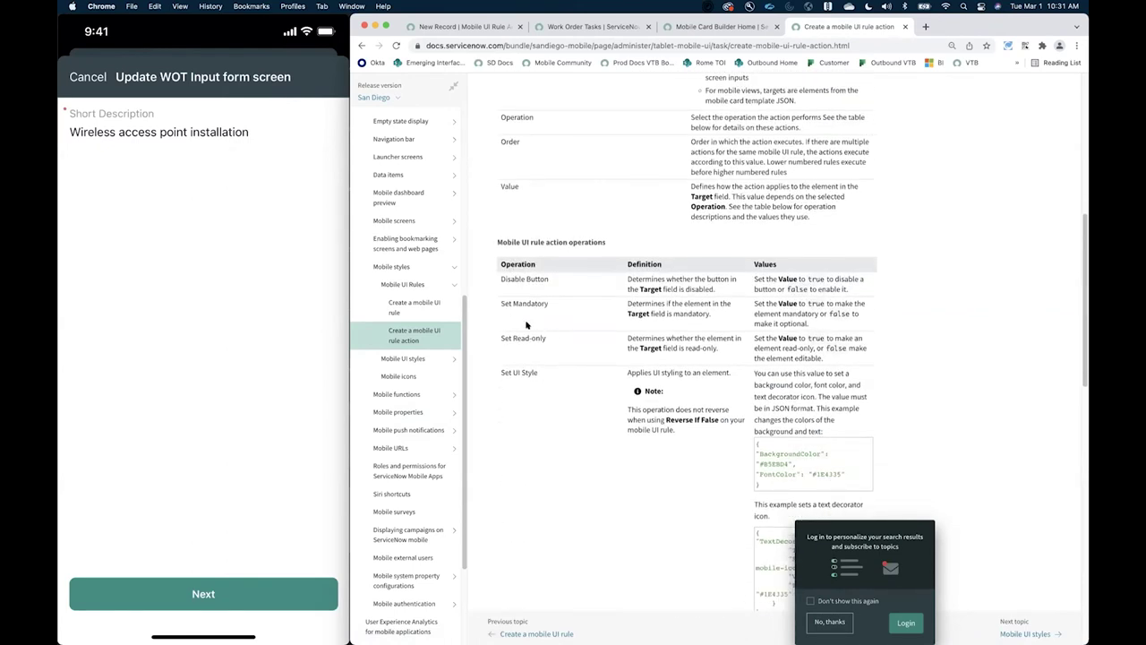
pyautogui.doubleClick(816, 337)
pyautogui.click(912, 336)
# Return to the new rule action record and submit it
pyautogui.click(678, 27)
pyautogui.click(482, 24)
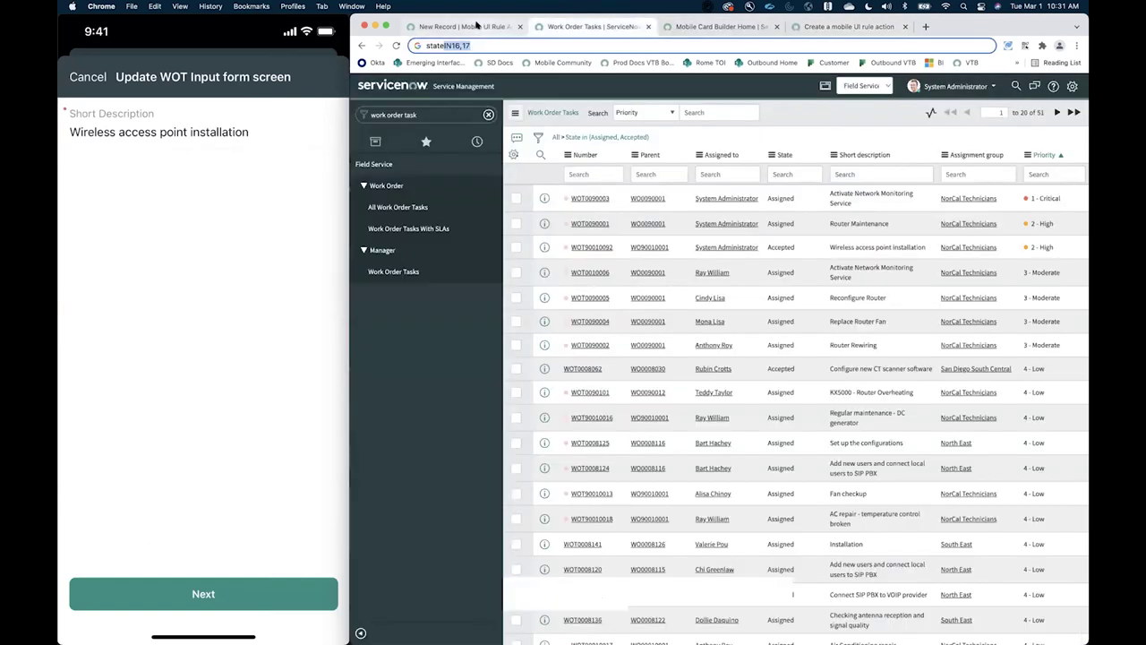
pyautogui.click(528, 265)
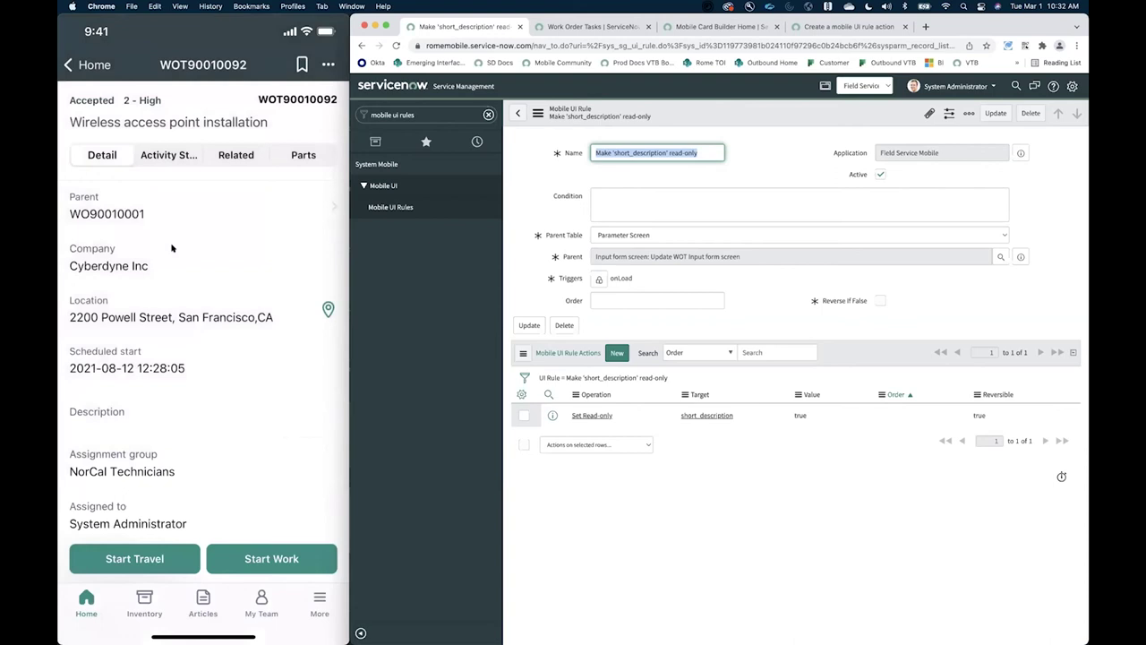
# Return the mobile app to My Work and review the task priorities to decide on a condition for the read-only rule
pyautogui.click(650, 199)
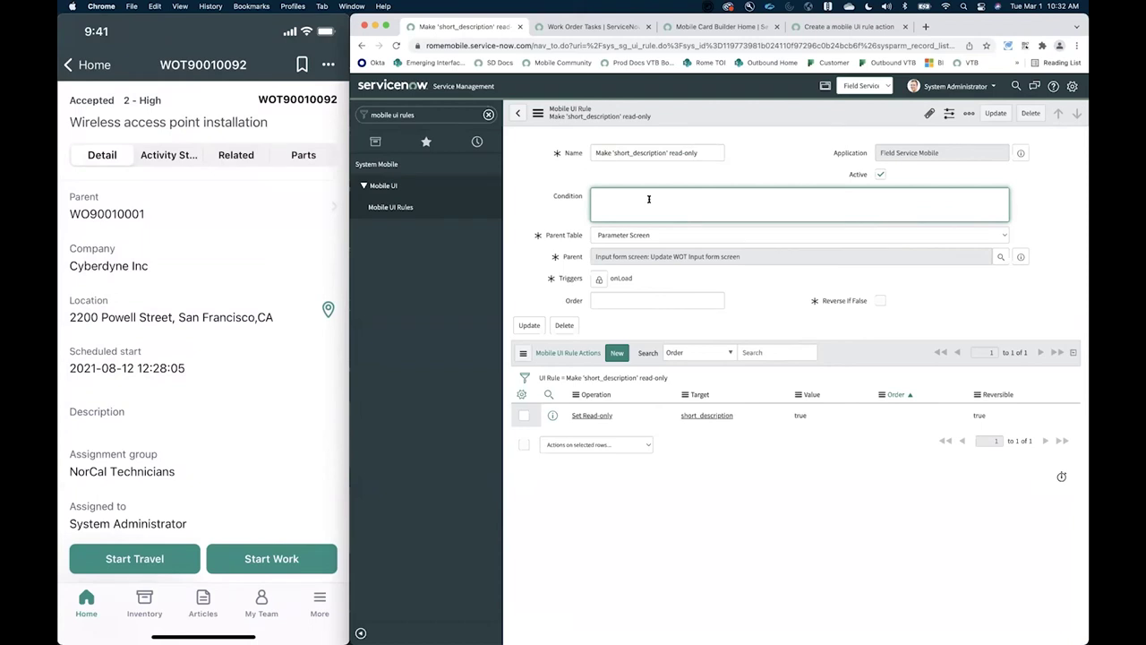
pyautogui.click(67, 64)
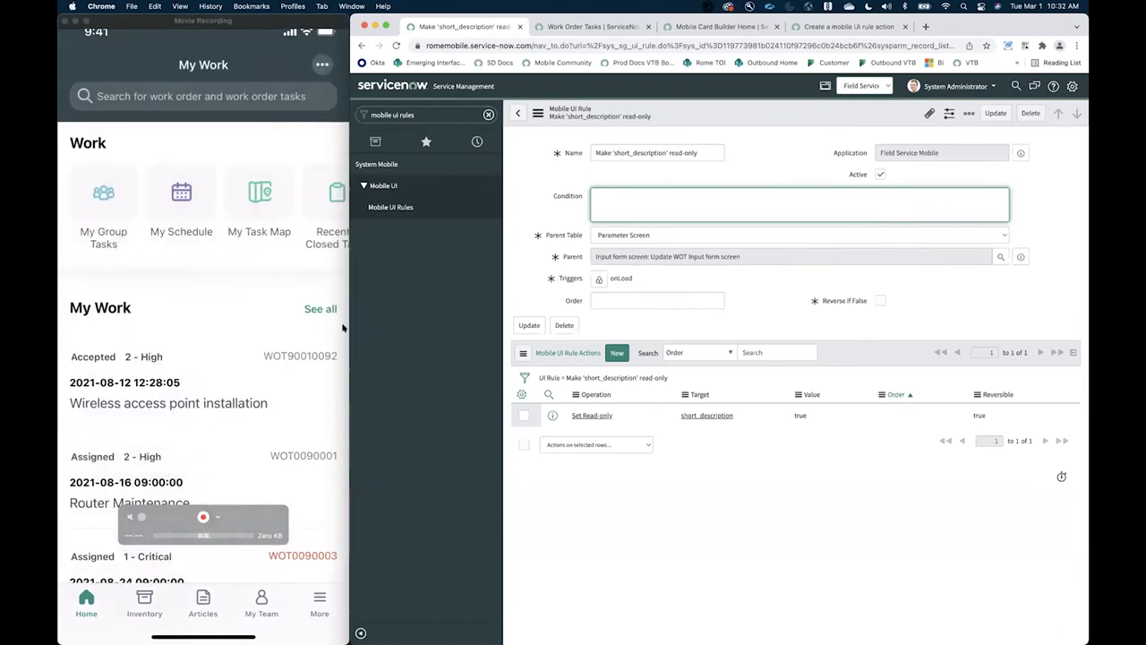
pyautogui.click(268, 377)
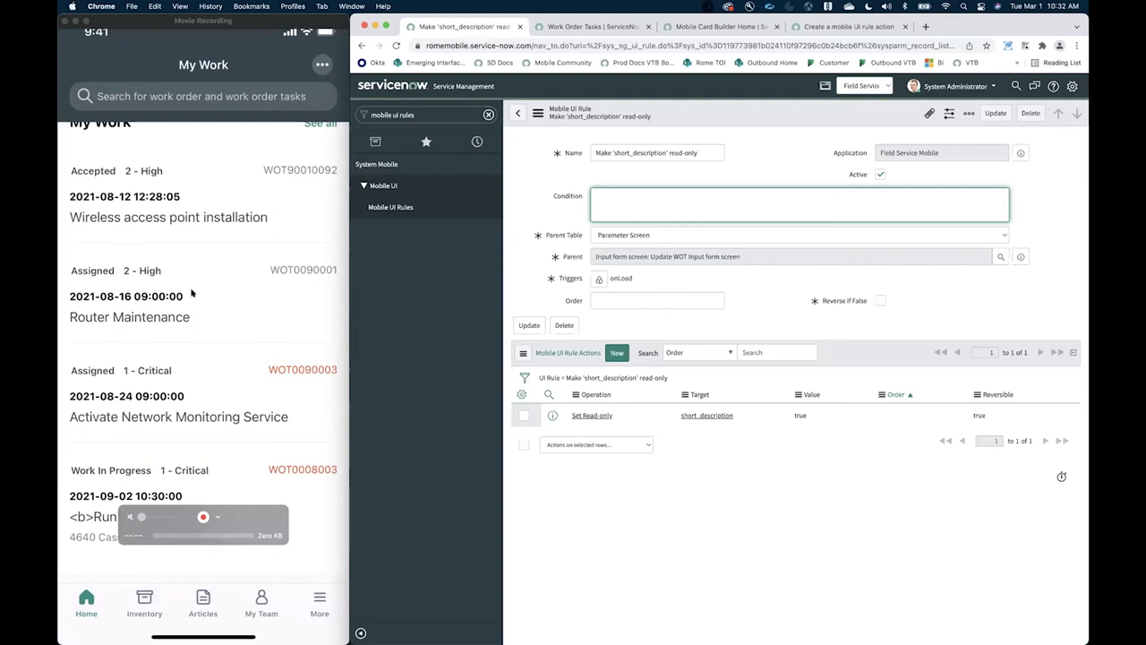
pyautogui.click(627, 234)
pyautogui.click(624, 235)
pyautogui.click(628, 185)
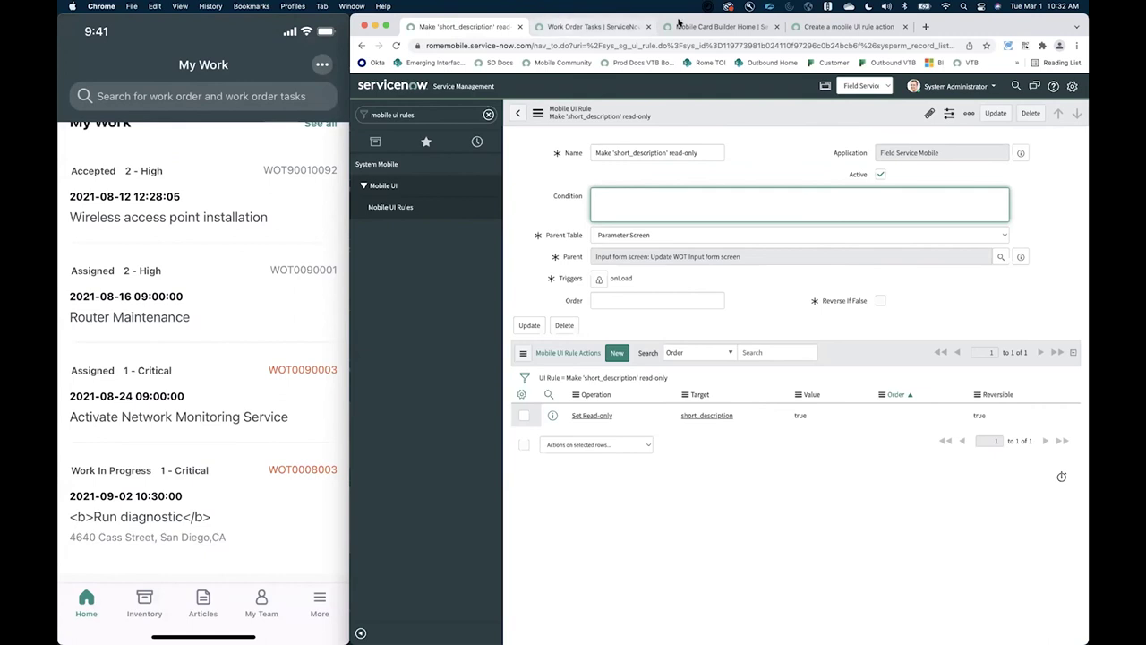
# Filter the Work Order Tasks list to records whose Priority is 1 - Critical
pyautogui.click(593, 27)
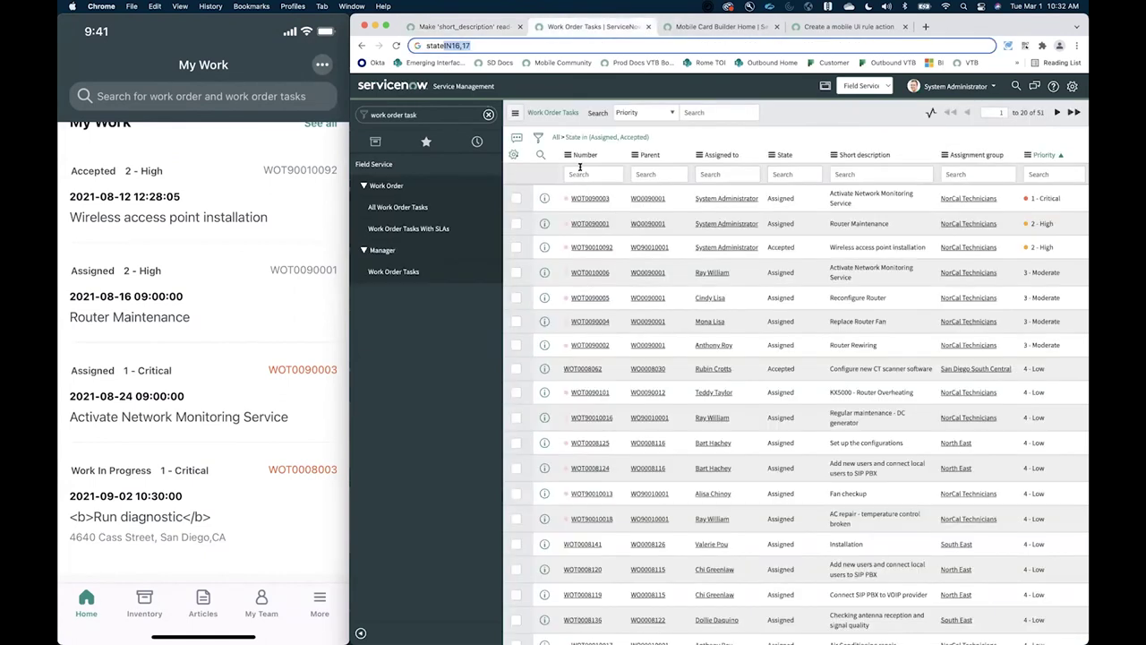
pyautogui.click(539, 137)
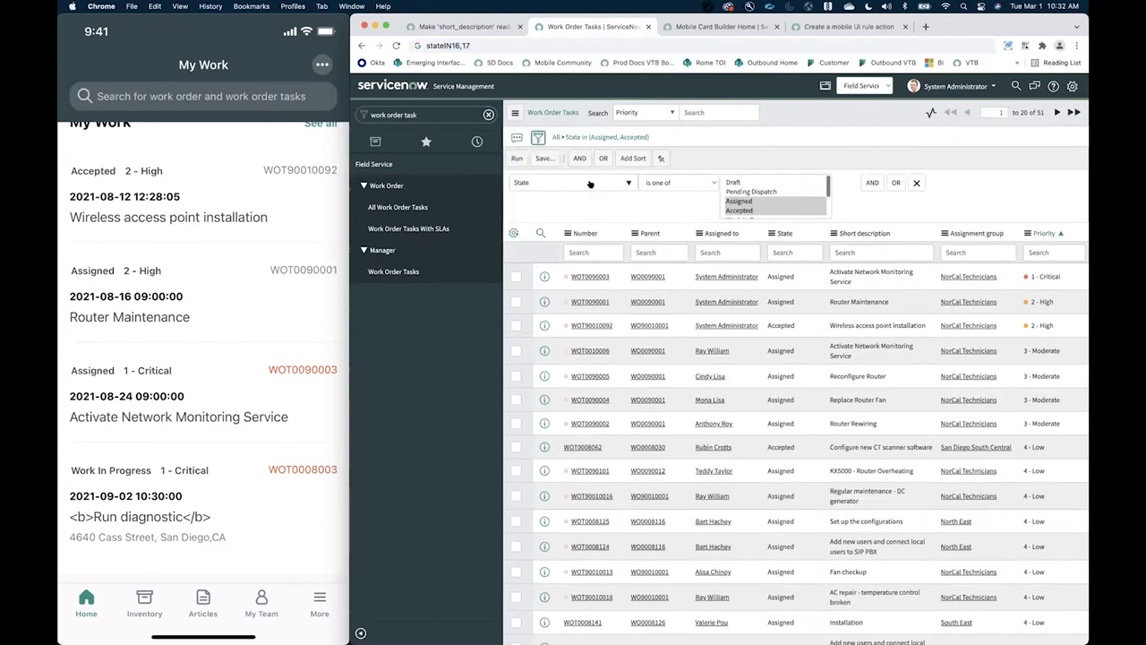
pyautogui.click(591, 184)
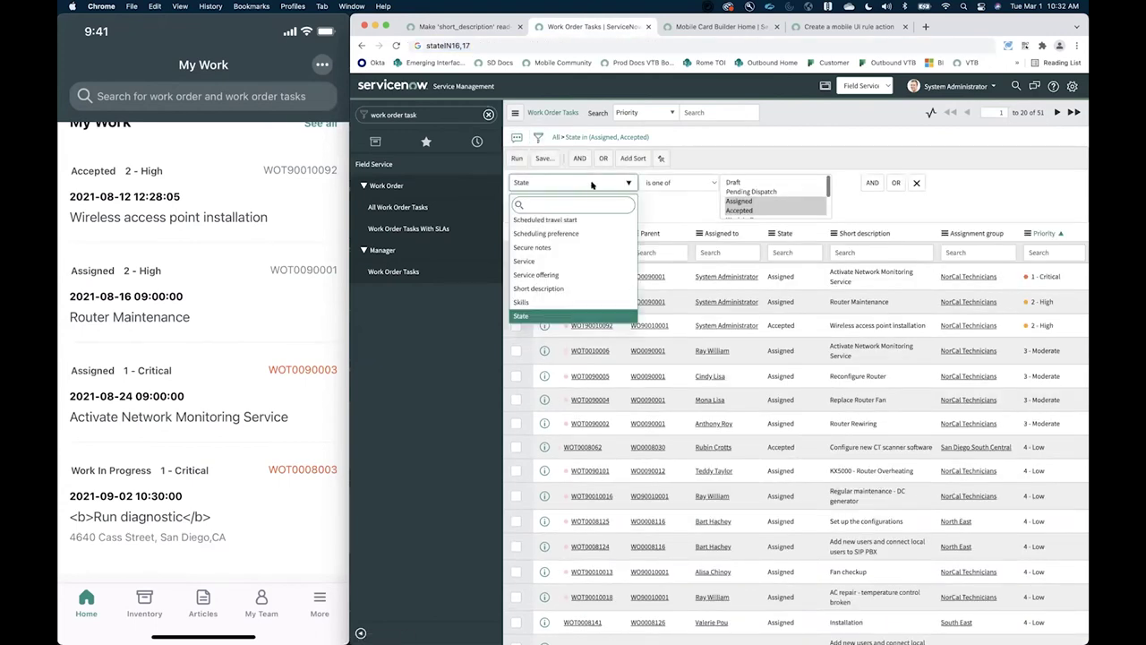
pyautogui.write('priori')
pyautogui.click(554, 222)
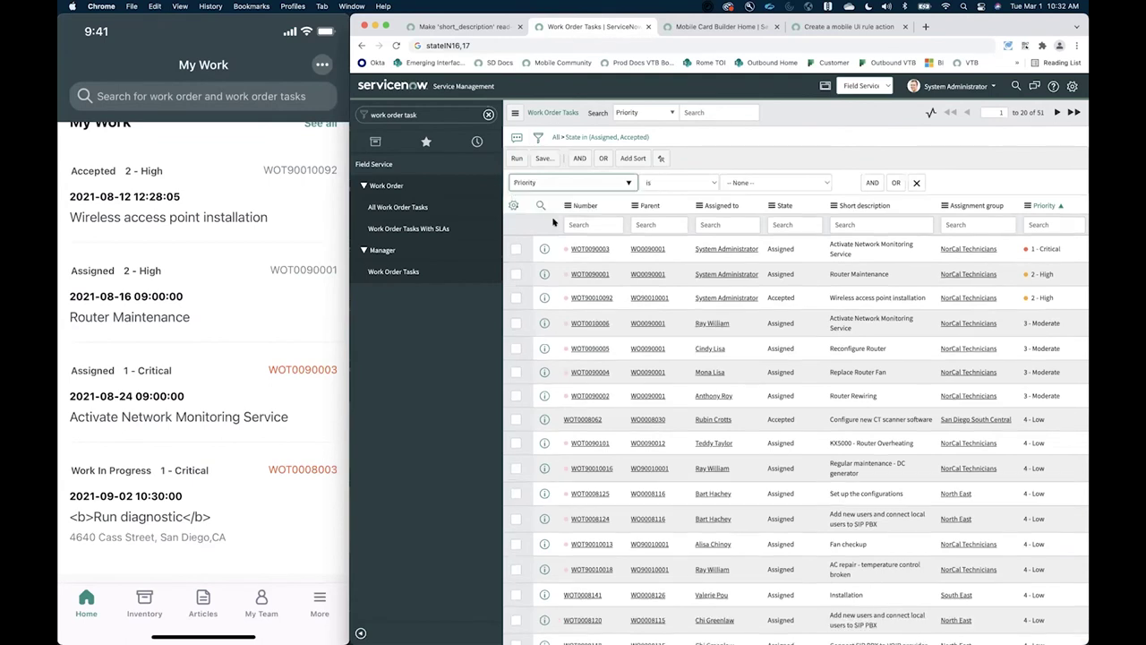
pyautogui.click(743, 183)
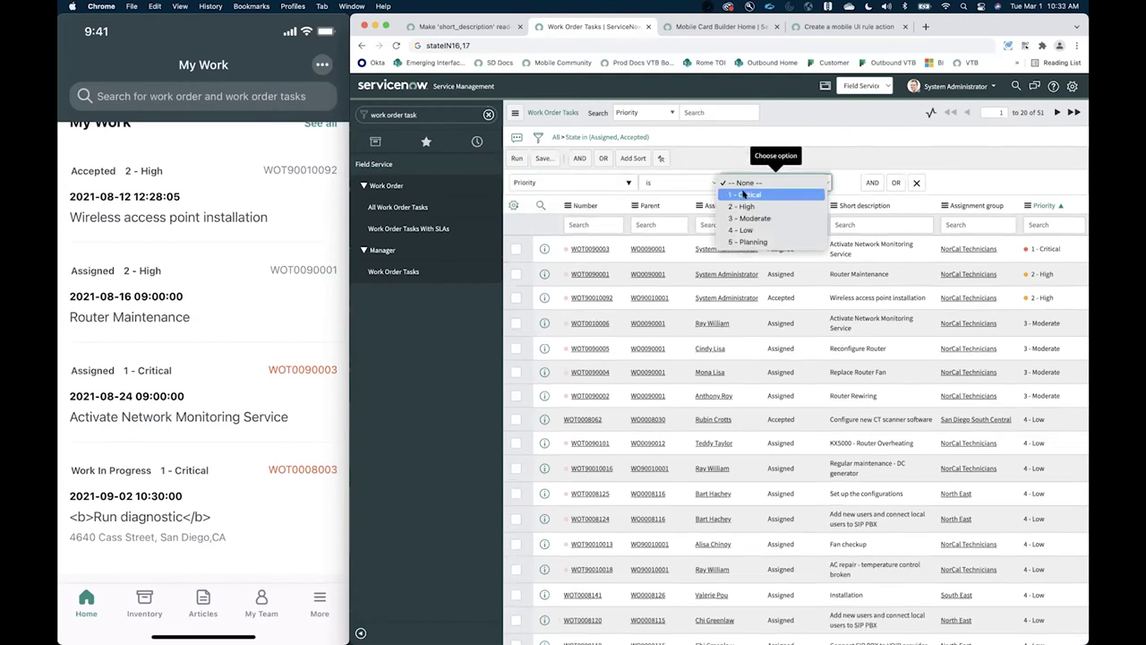
pyautogui.click(743, 194)
pyautogui.click(517, 158)
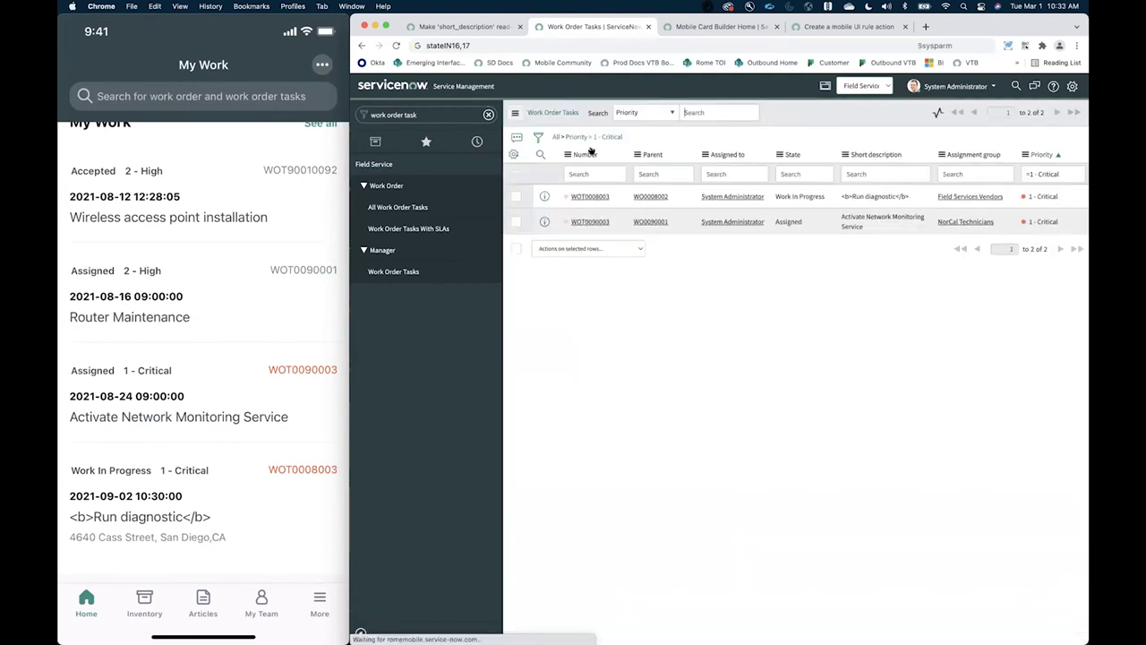
# Copy the list filter's query and paste it into the address bar to inspect its encoded text
pyautogui.rightClick(600, 137)
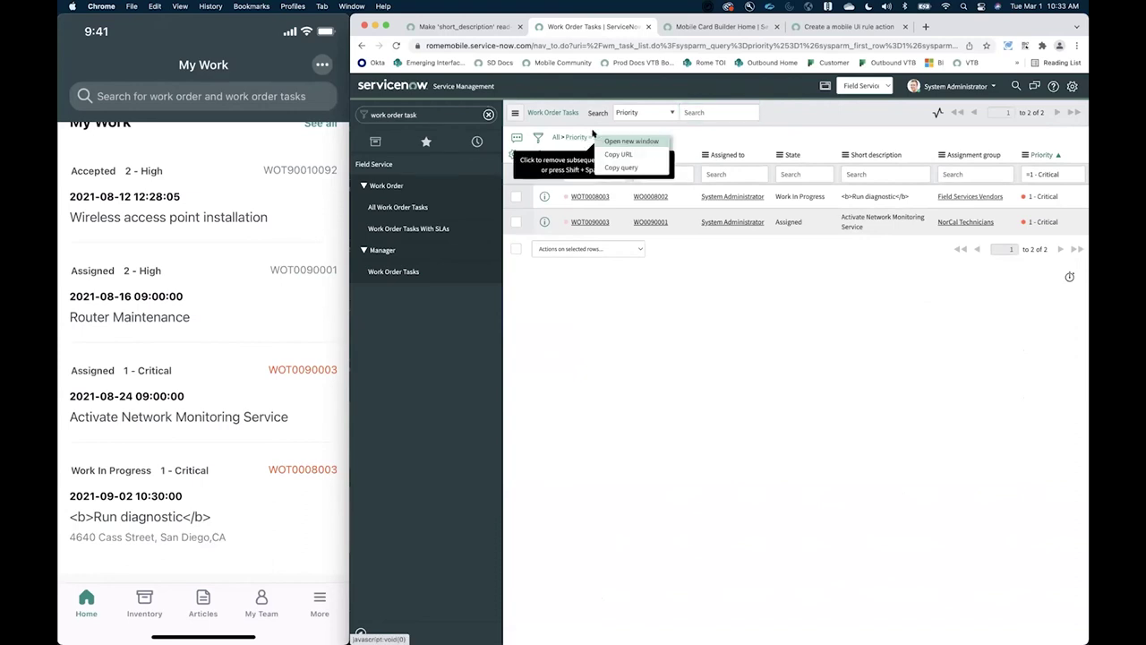
pyautogui.click(621, 166)
pyautogui.click(499, 45)
pyautogui.press('super+v')
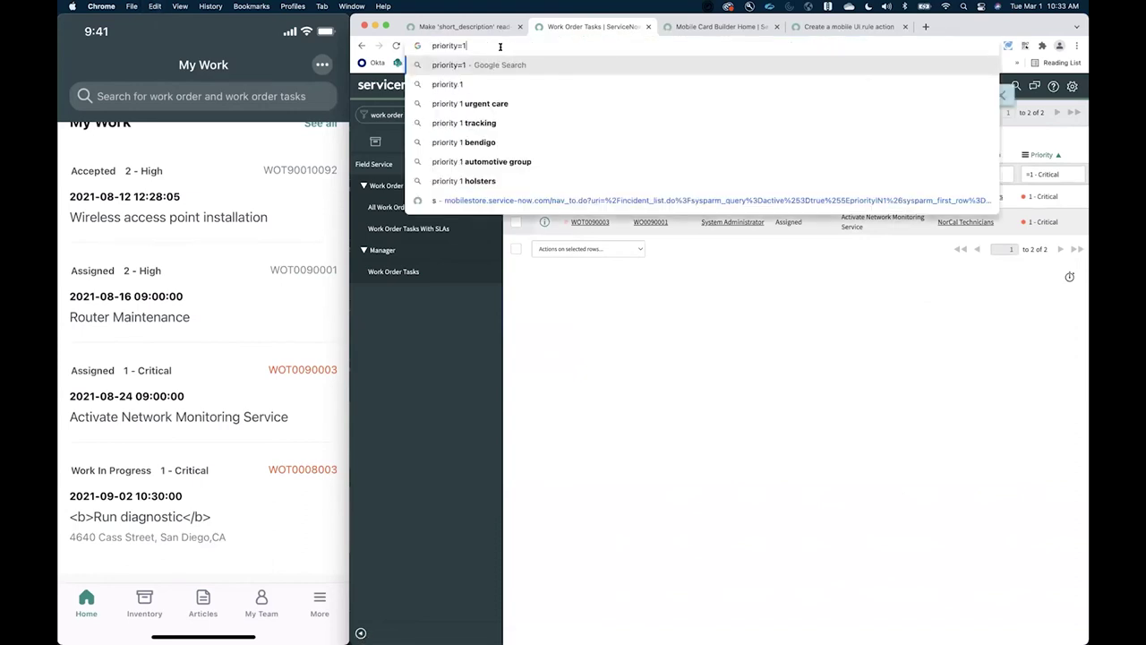
pyautogui.click(681, 26)
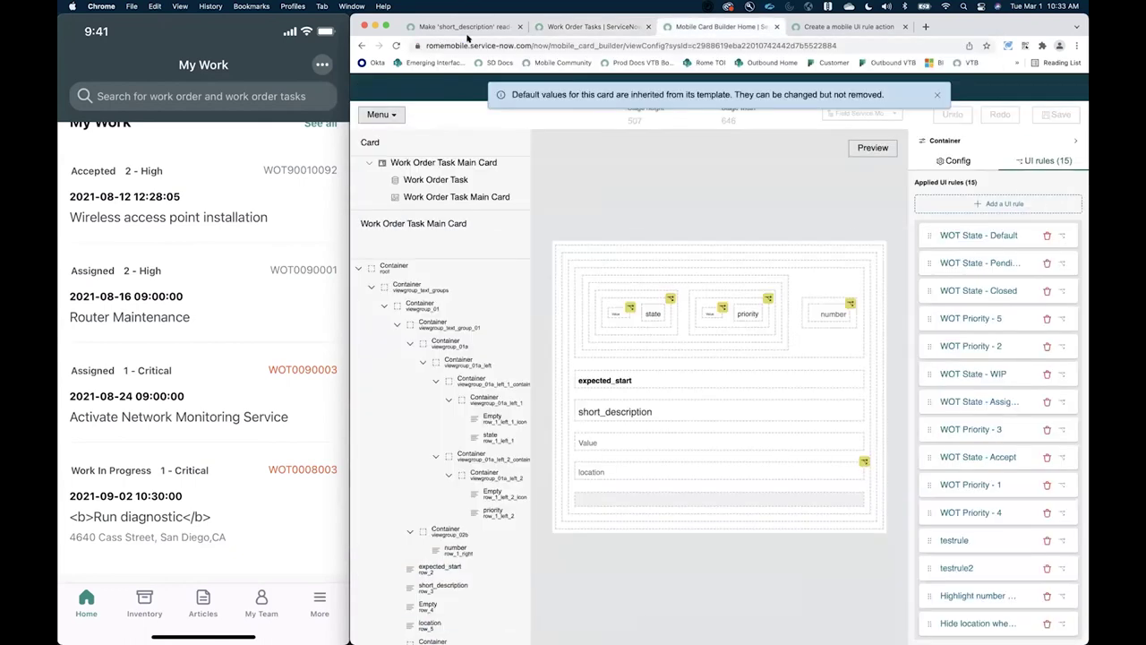
pyautogui.click(461, 27)
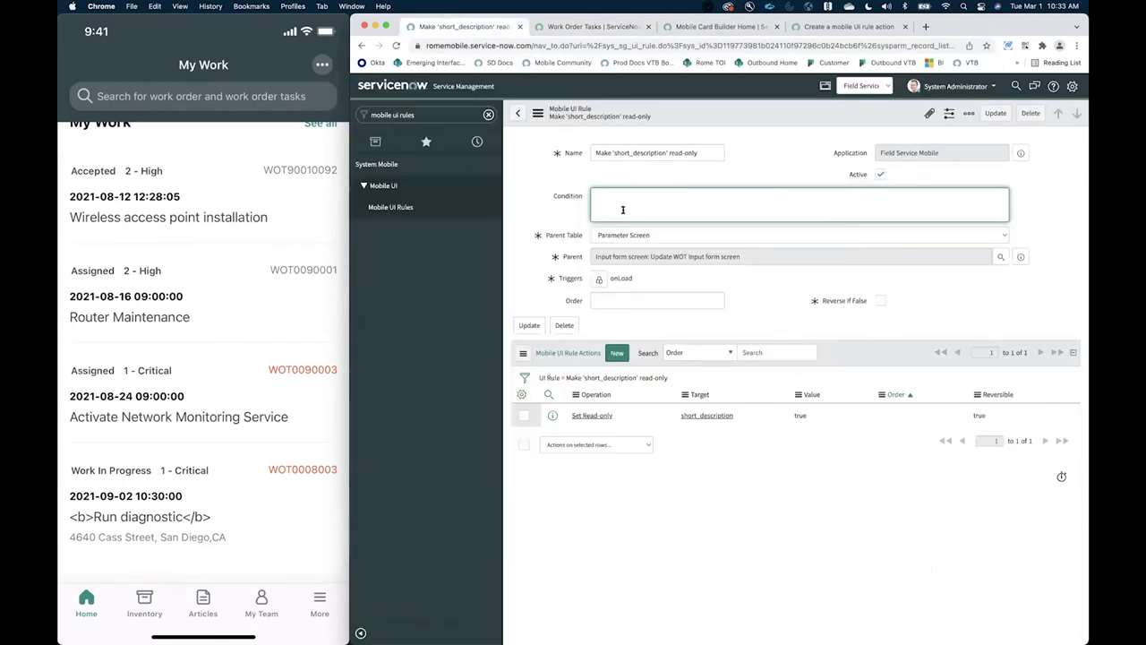
# Copy the Priority = 1 - Critical filter query into the read-only rule's condition as priority=1 and save the rule
pyautogui.click(574, 27)
pyautogui.rightClick(586, 140)
pyautogui.click(608, 175)
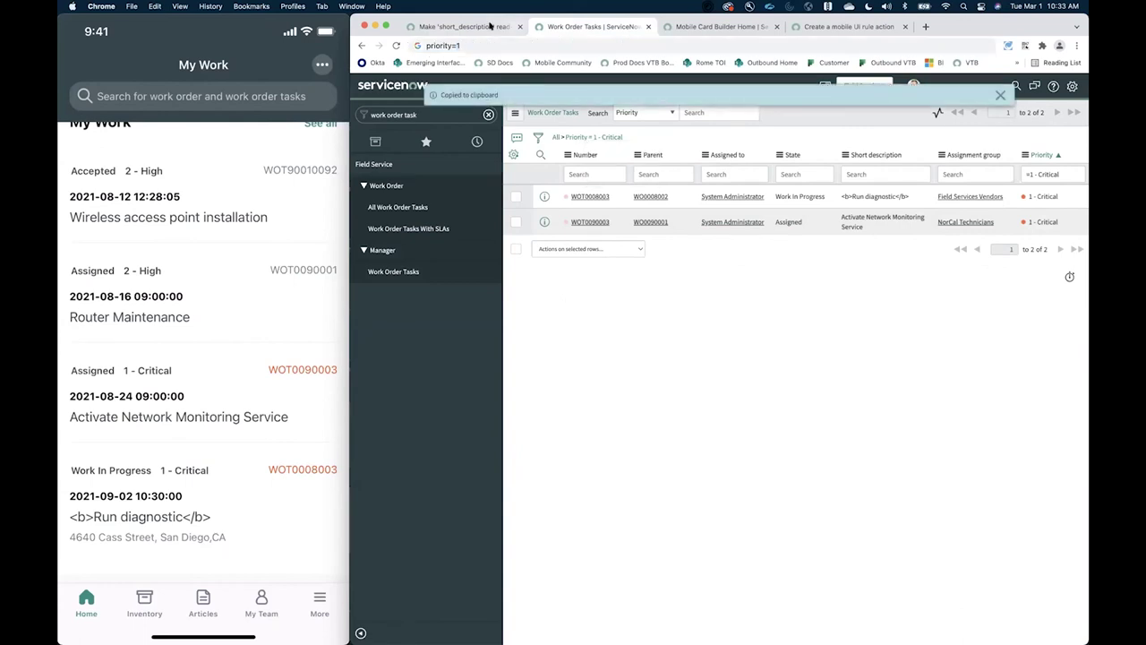
pyautogui.press('super+1')
pyautogui.press('super+v')
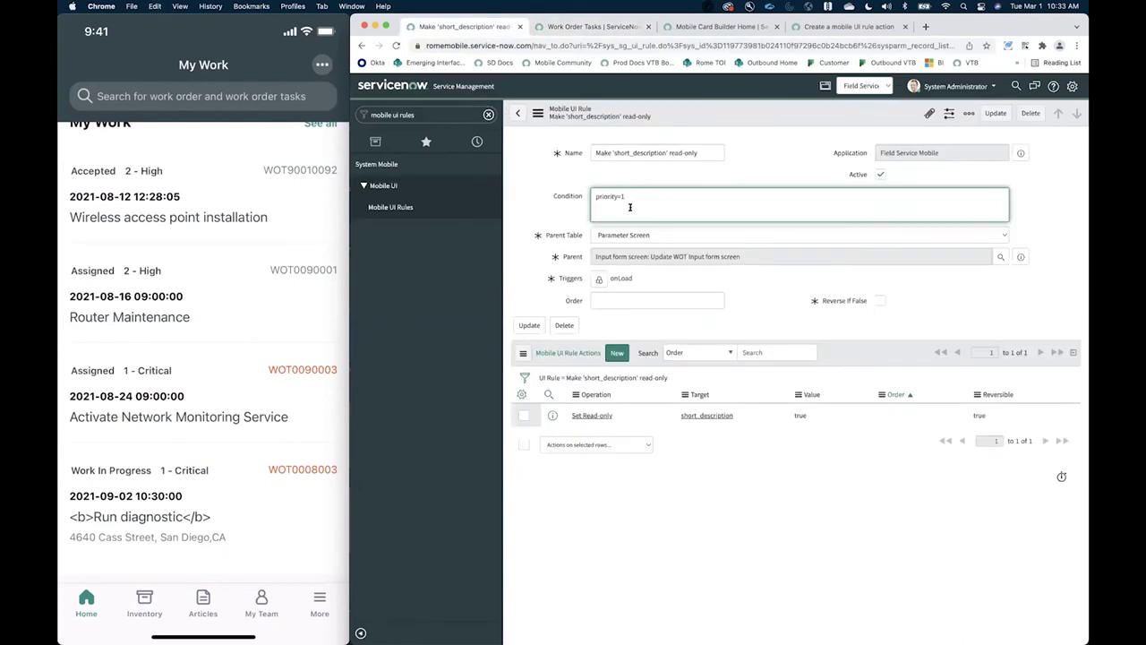
pyautogui.click(531, 211)
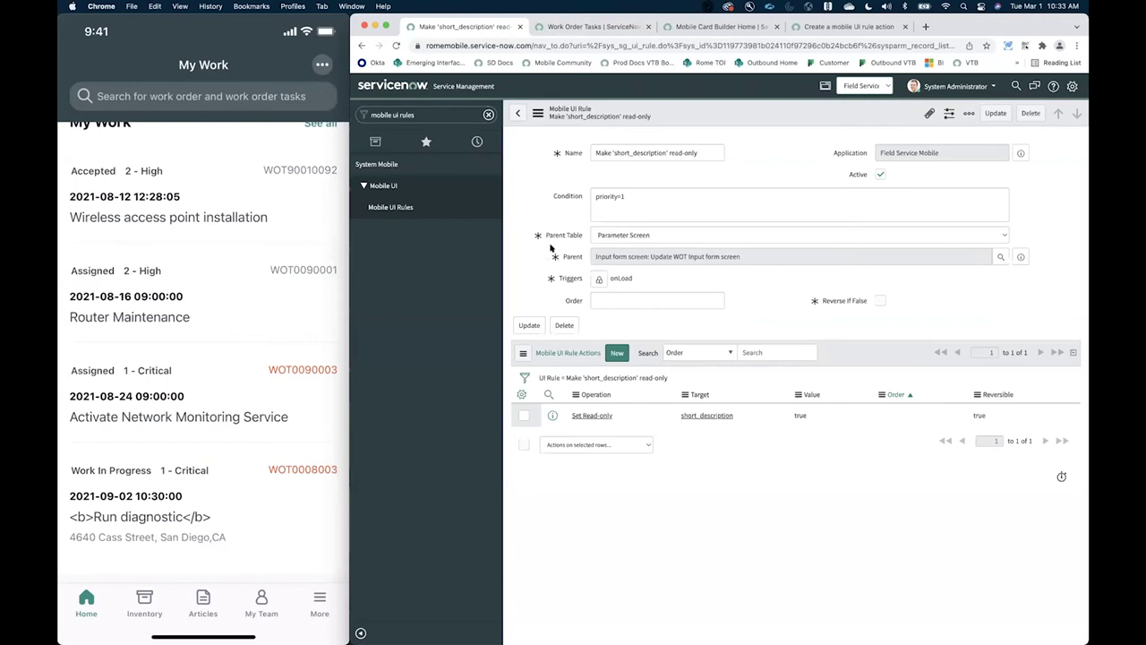
pyautogui.click(538, 115)
pyautogui.click(558, 122)
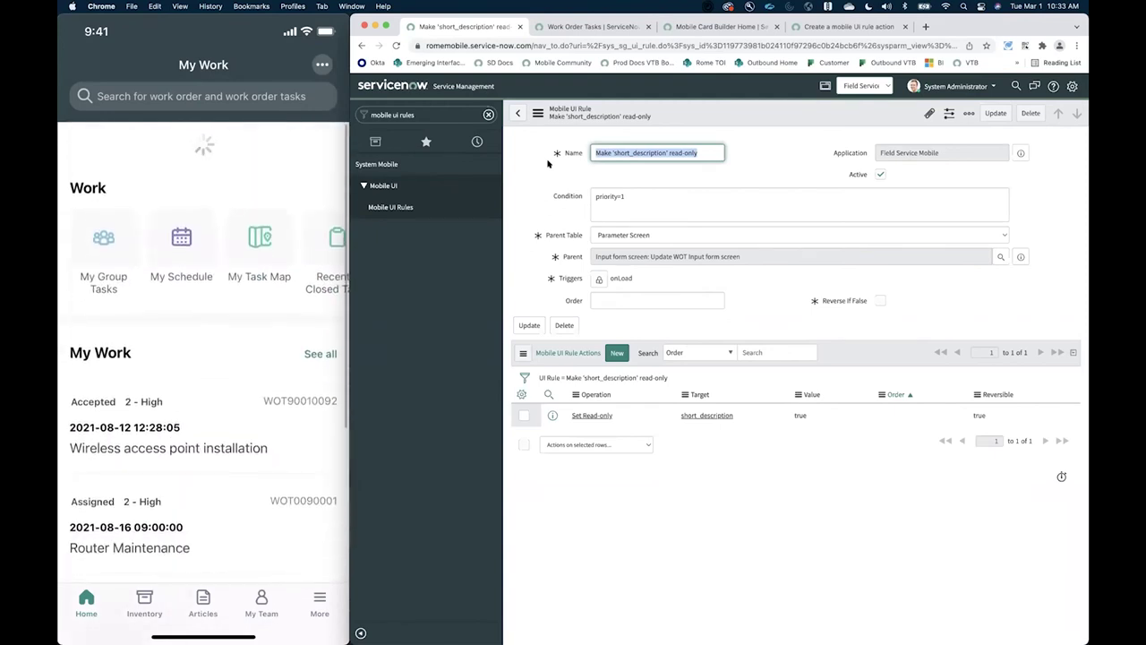
# Test the rule in the mobile app using Update on the 2 - High wireless access point task and the 1 - Critical network monitoring task
pyautogui.scroll(-3, 322, 340)
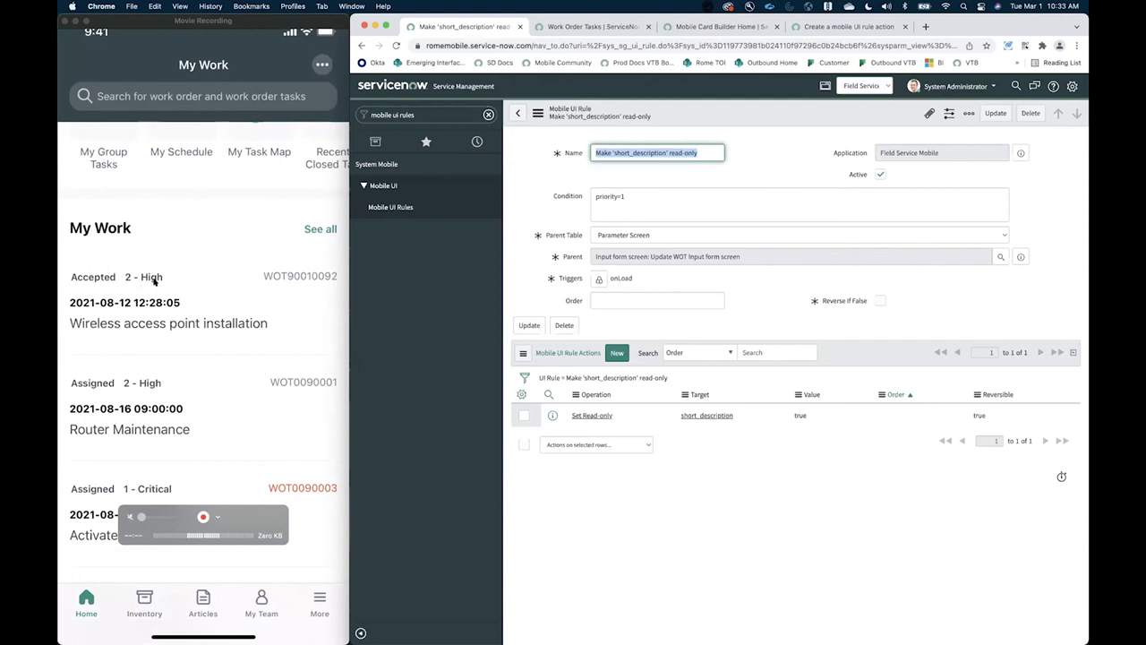
pyautogui.scroll(-5, 166, 341)
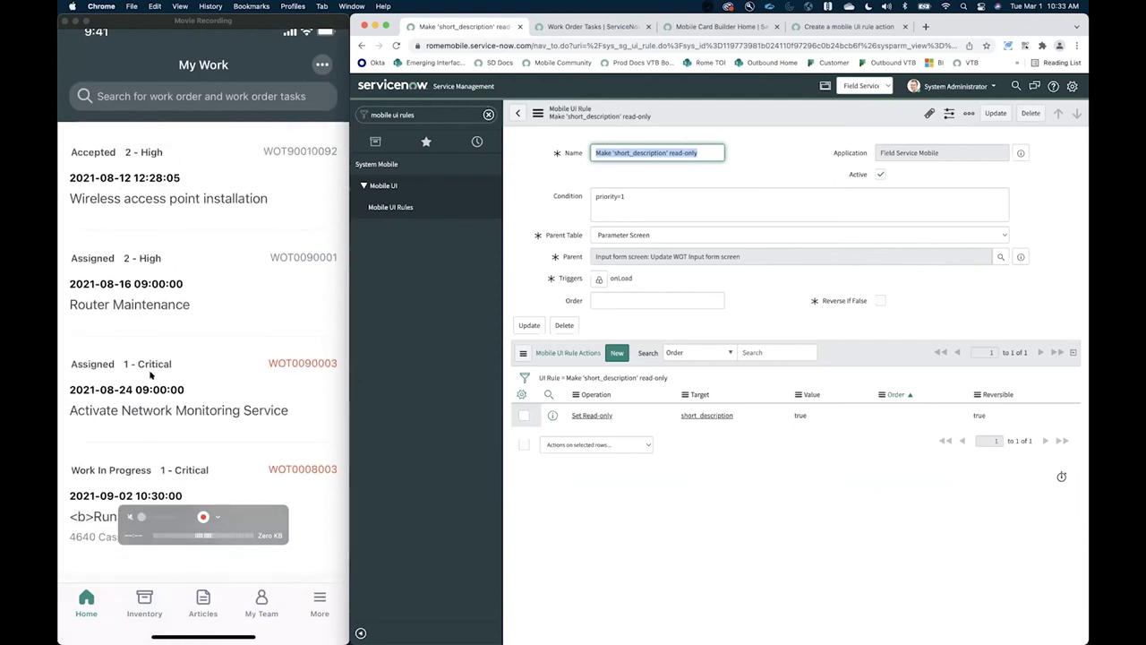
pyautogui.scroll(4, 156, 385)
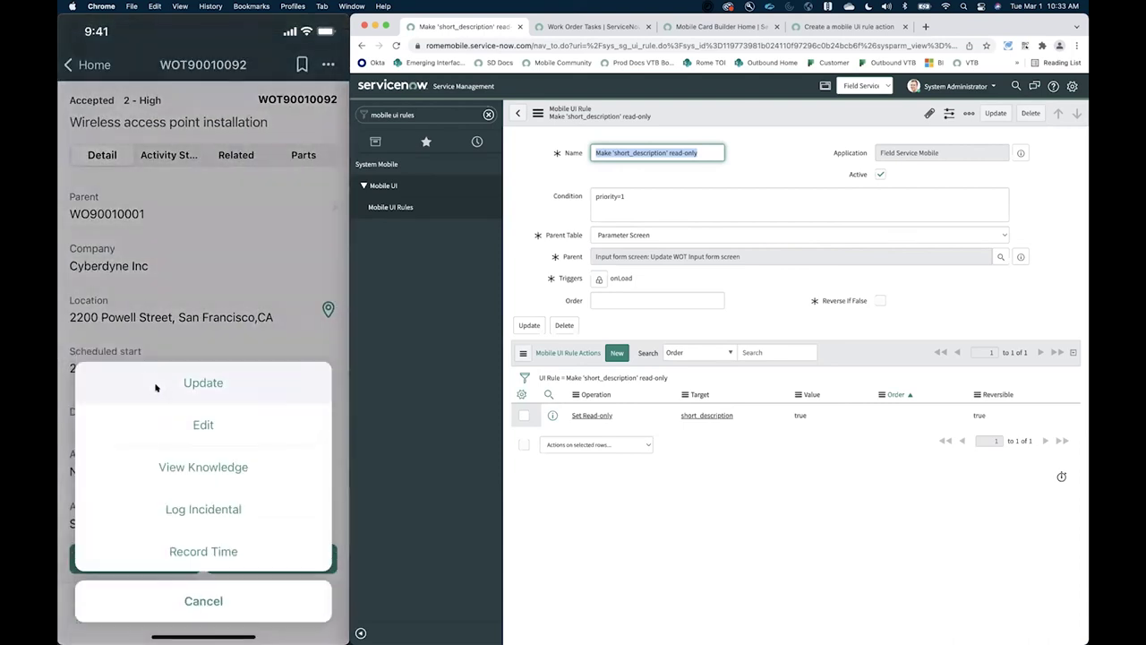
pyautogui.click(155, 387)
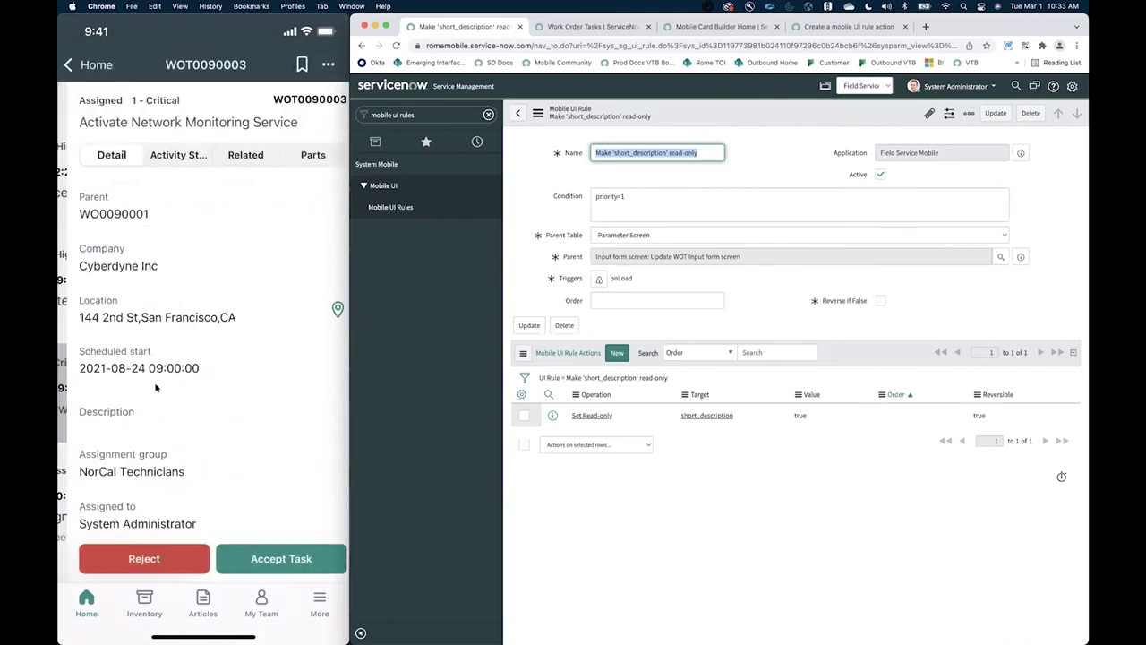
pyautogui.click(156, 387)
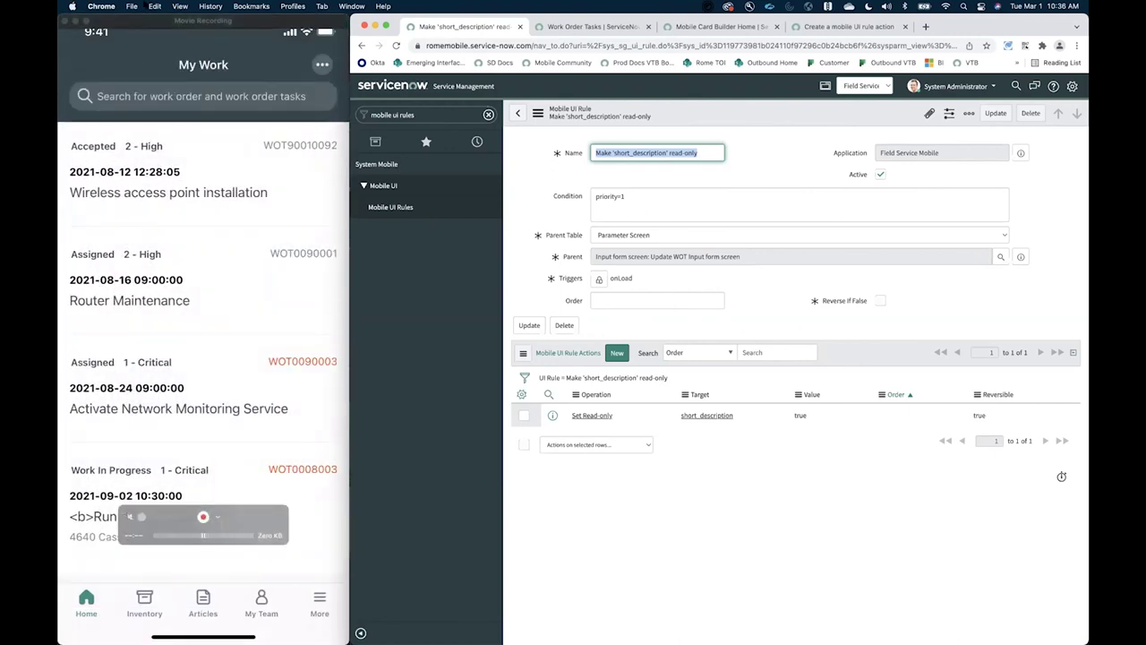
pyautogui.moveTo(226, 631)
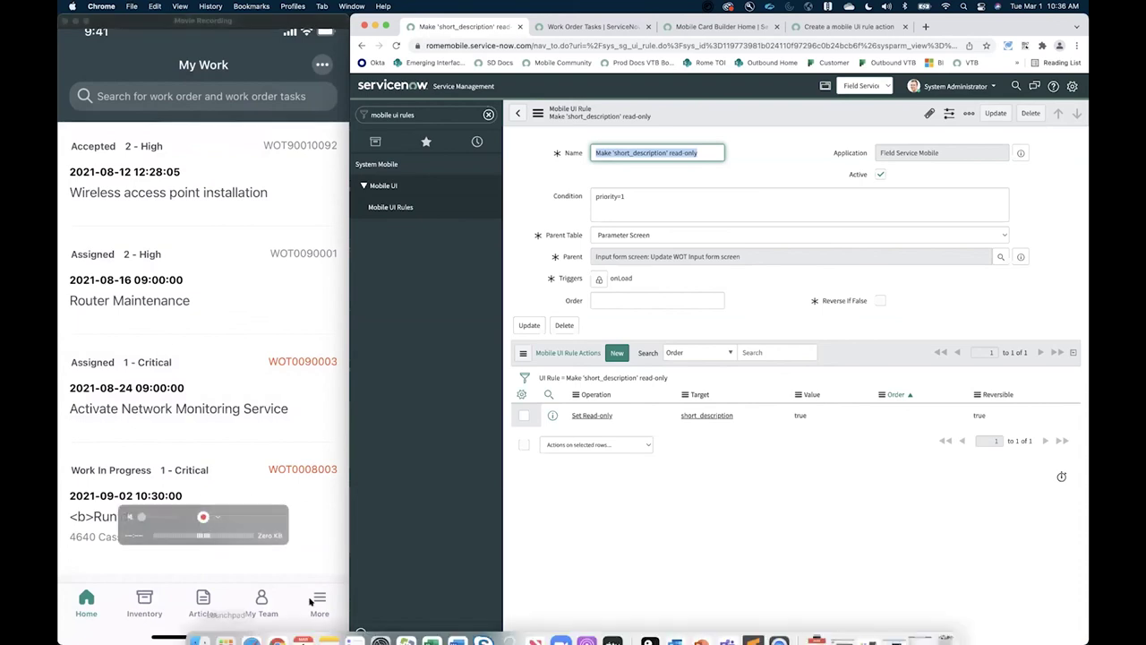
pyautogui.click(227, 631)
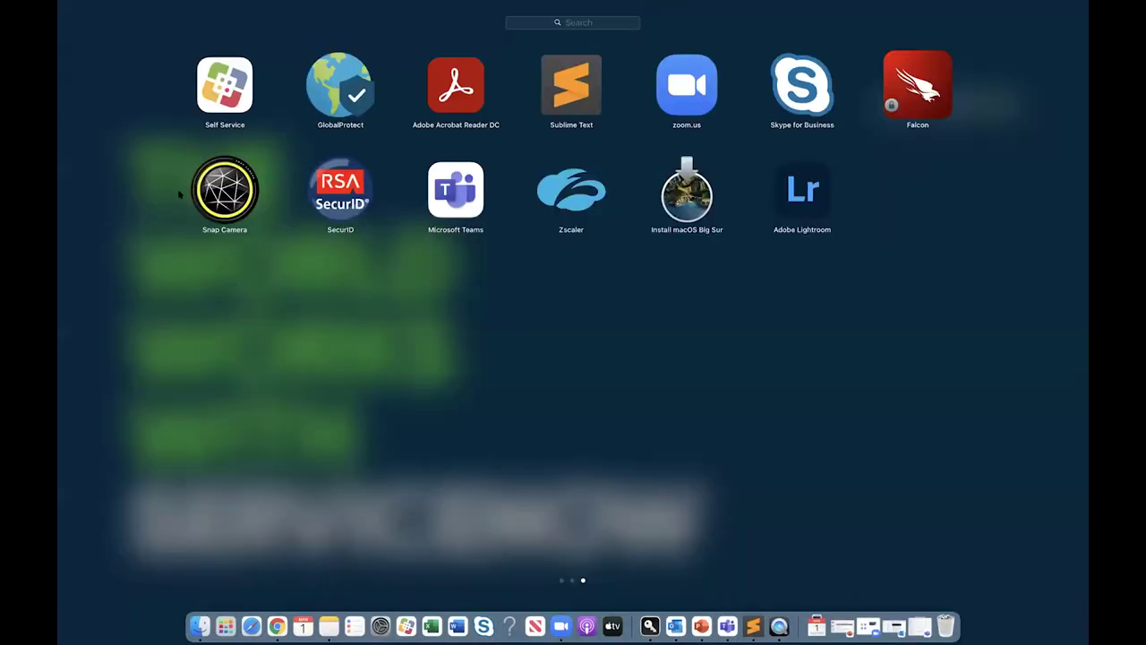
pyautogui.click(174, 437)
pyautogui.click(226, 627)
pyautogui.click(173, 426)
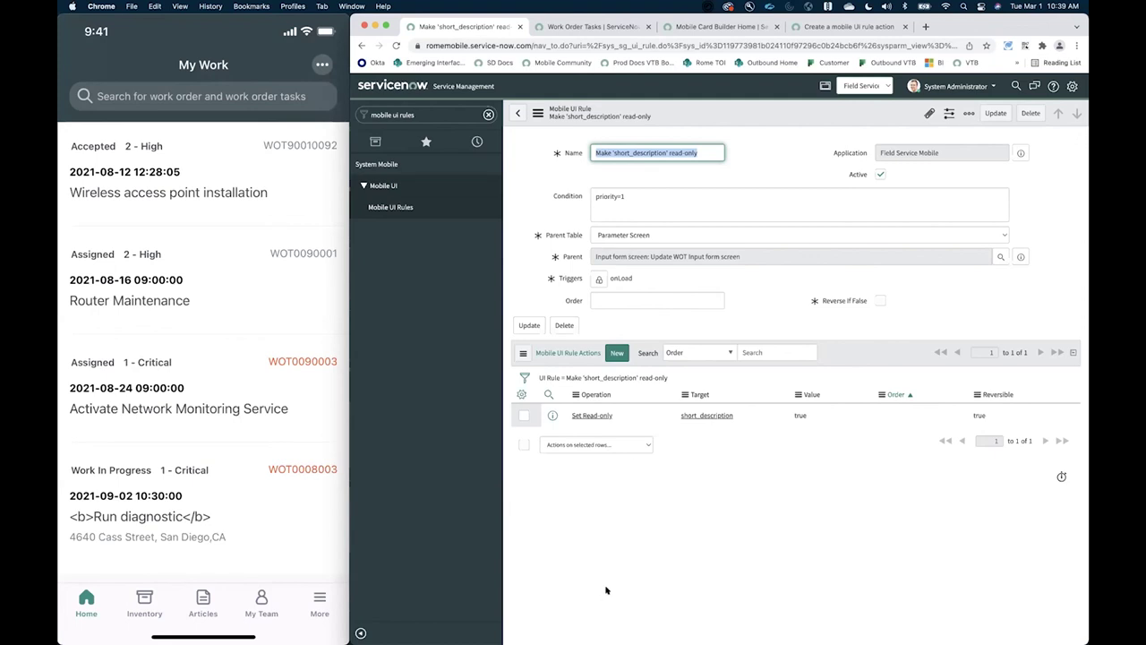
pyautogui.press('Right')
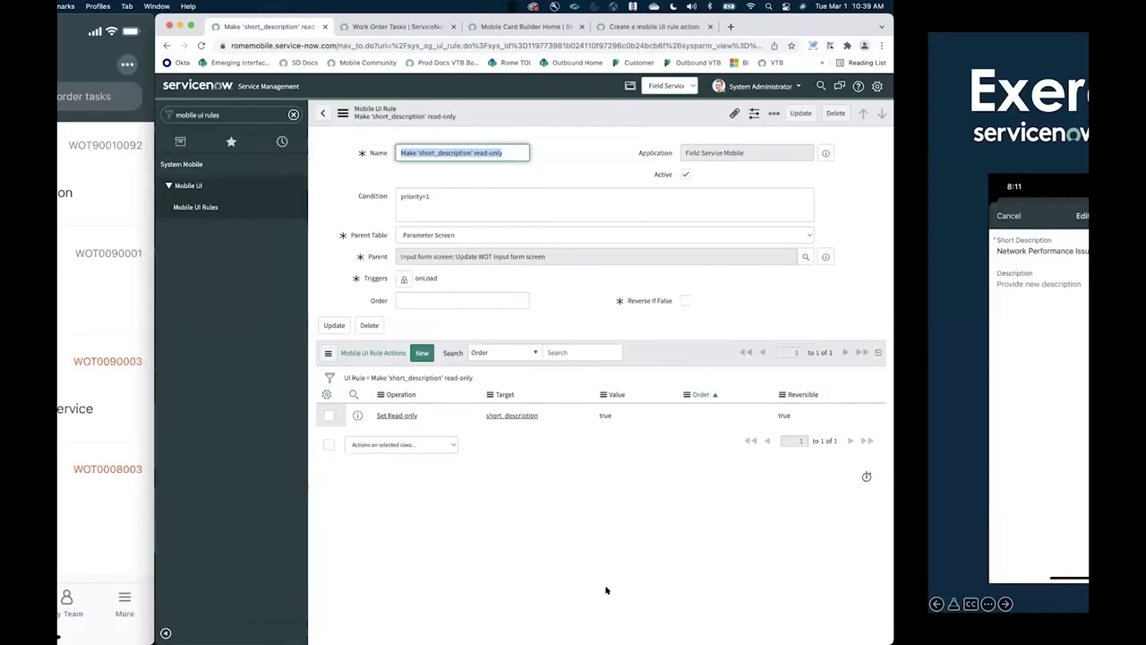
pyautogui.press('Right')
pyautogui.press('Left')
pyautogui.press('Left')
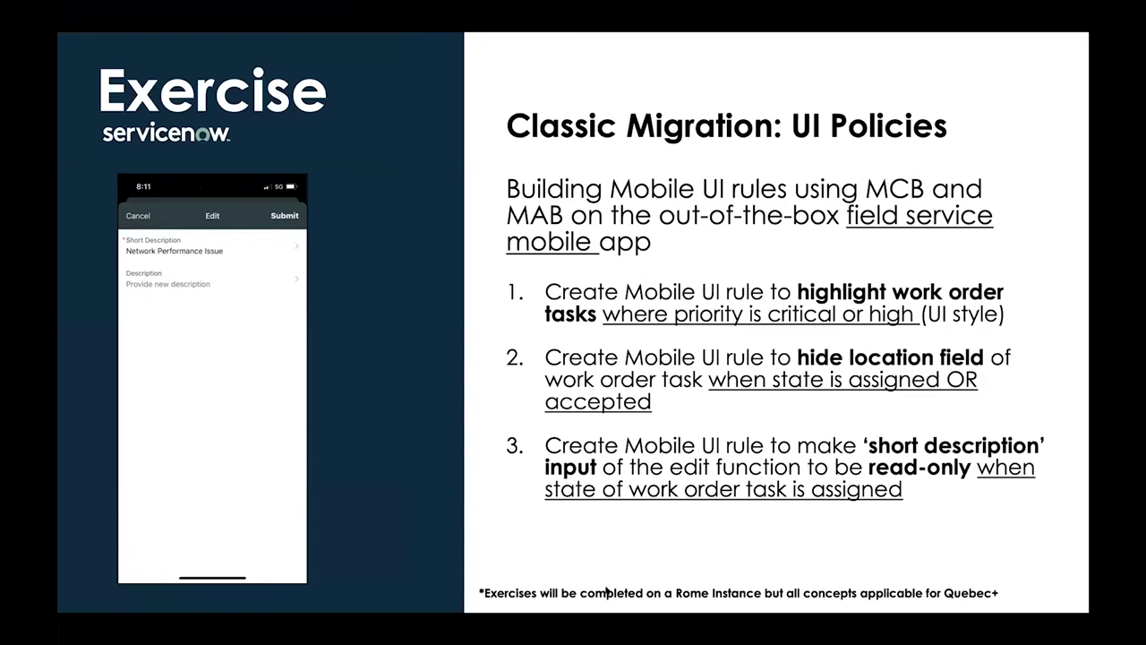
pyautogui.press('Left')
pyautogui.press('Left')
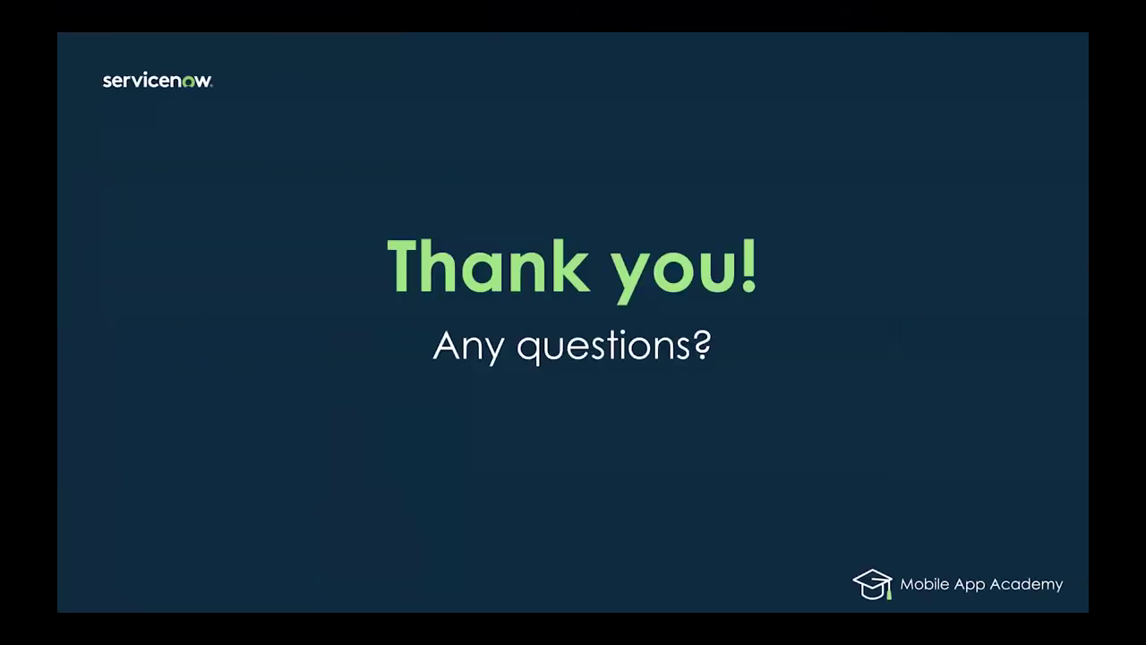
pyautogui.press('Right')
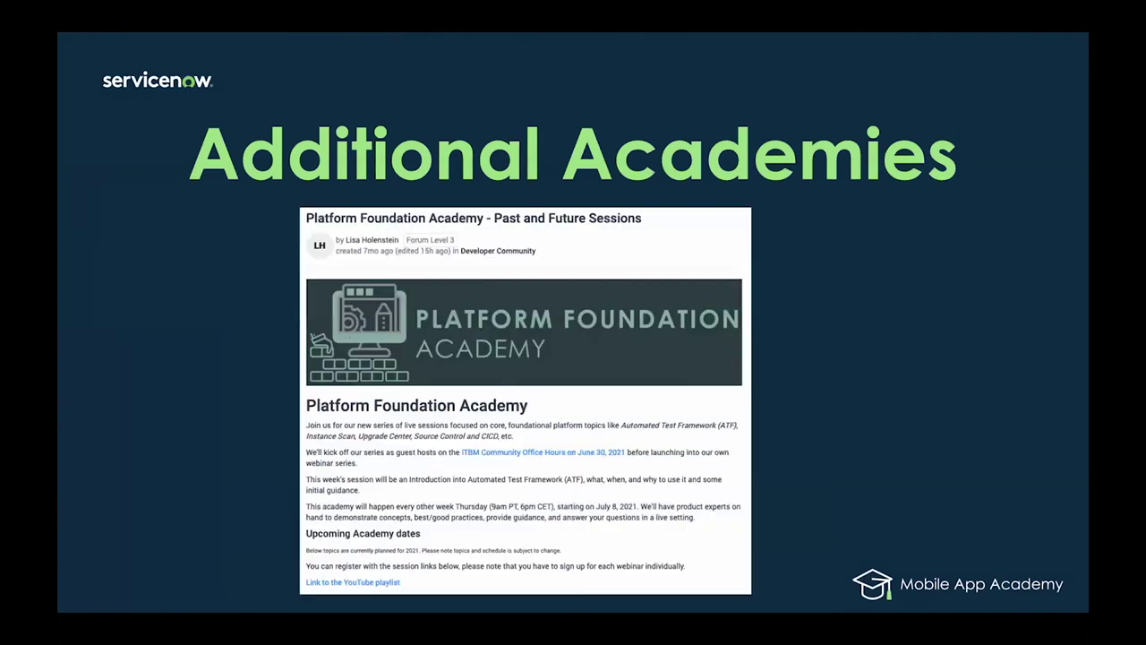
pyautogui.press('Right')
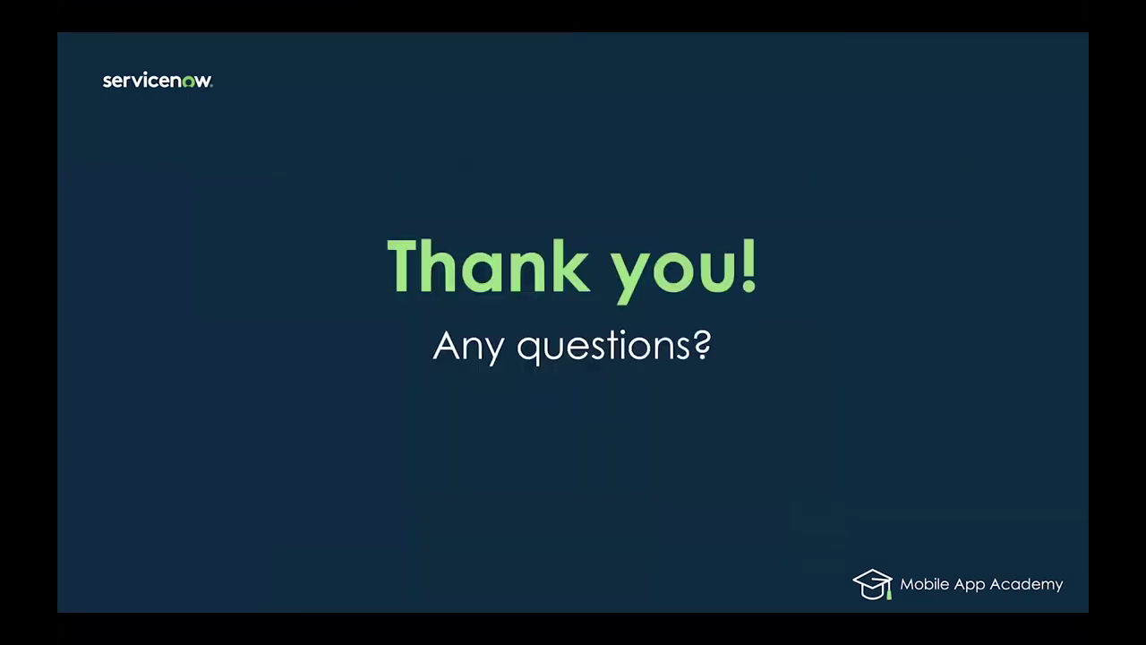
# Return to the browser and review the Work Order Task Main Card's element tree and applied UI rules in Mobile Card Builder
pyautogui.hotkey('ctrl', 'Left')
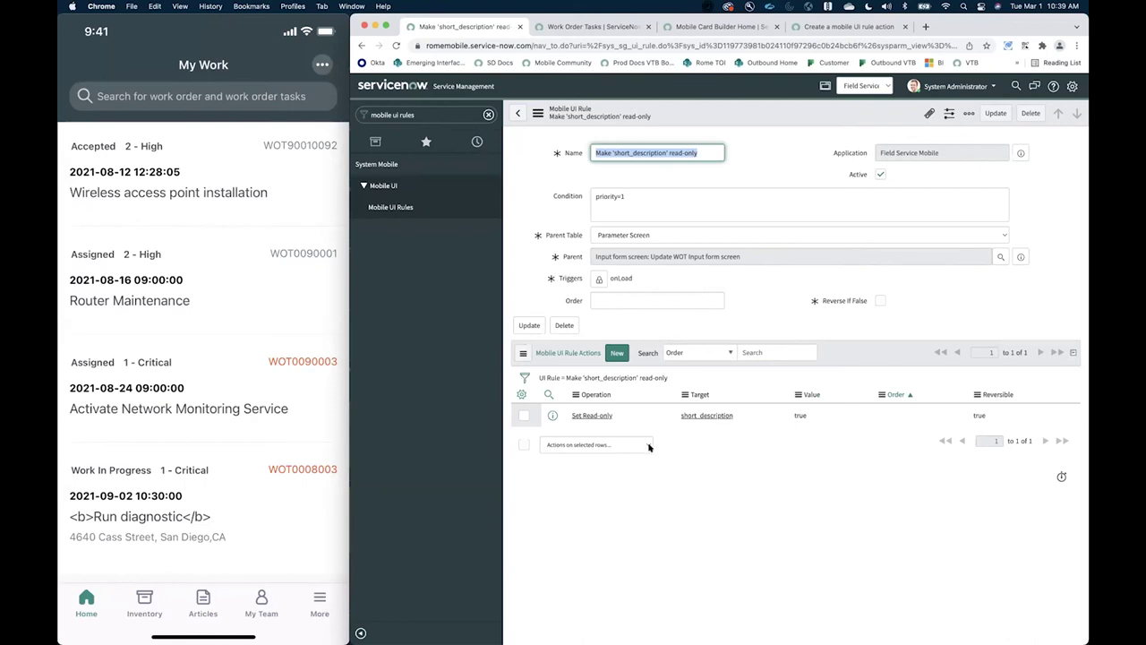
pyautogui.click(573, 26)
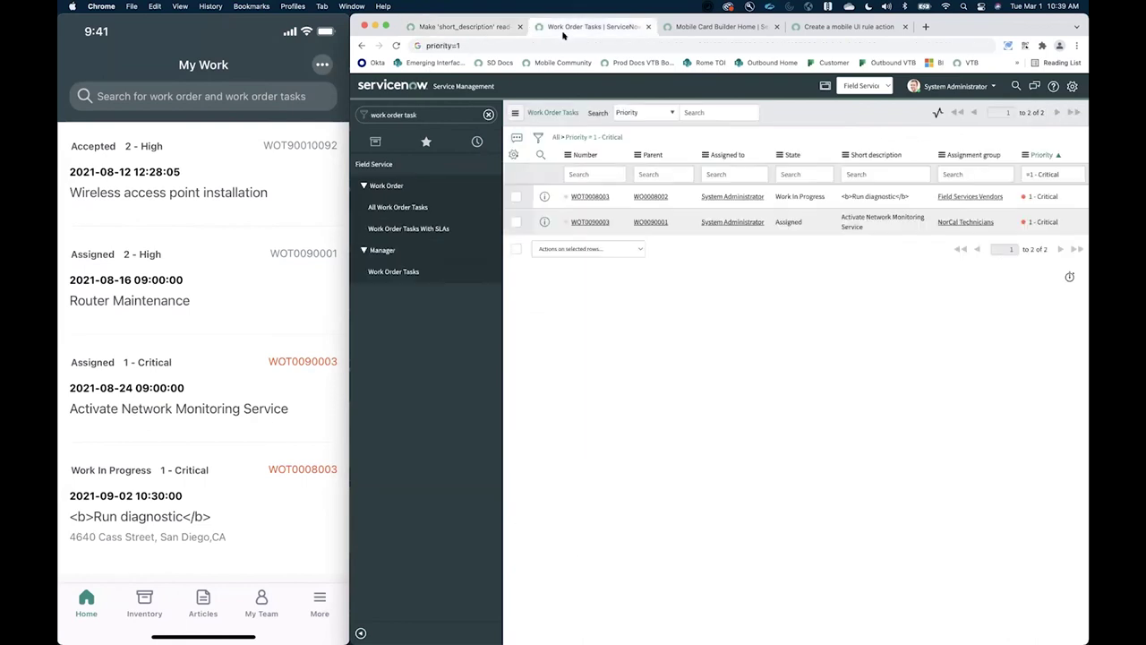
pyautogui.click(721, 26)
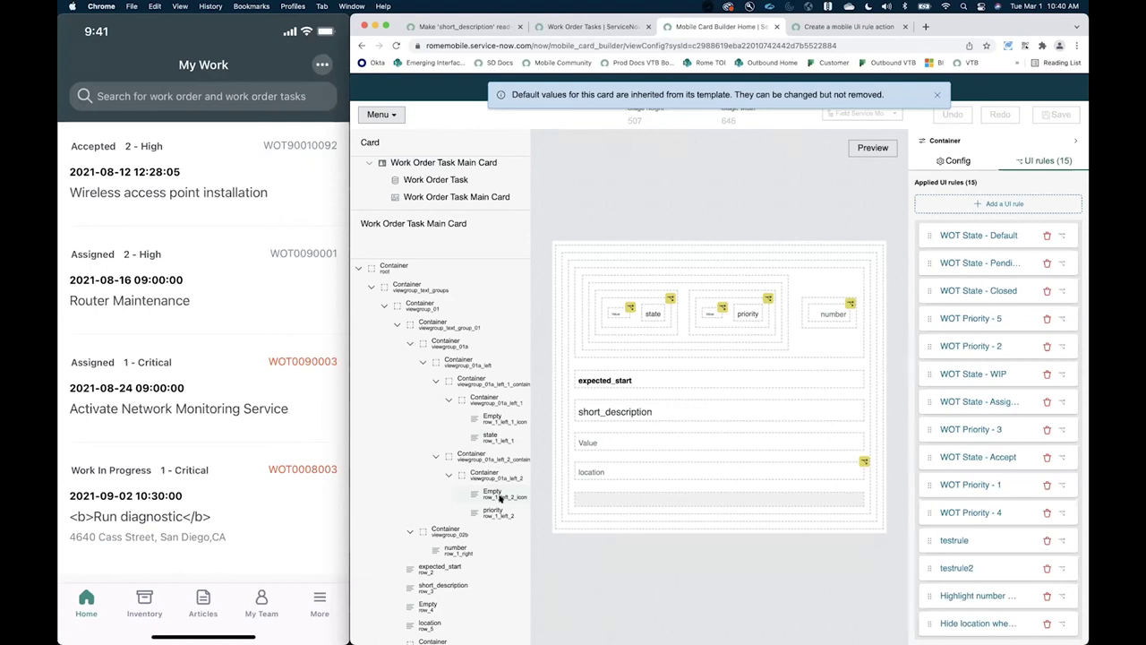
pyautogui.scroll(-1, 500, 497)
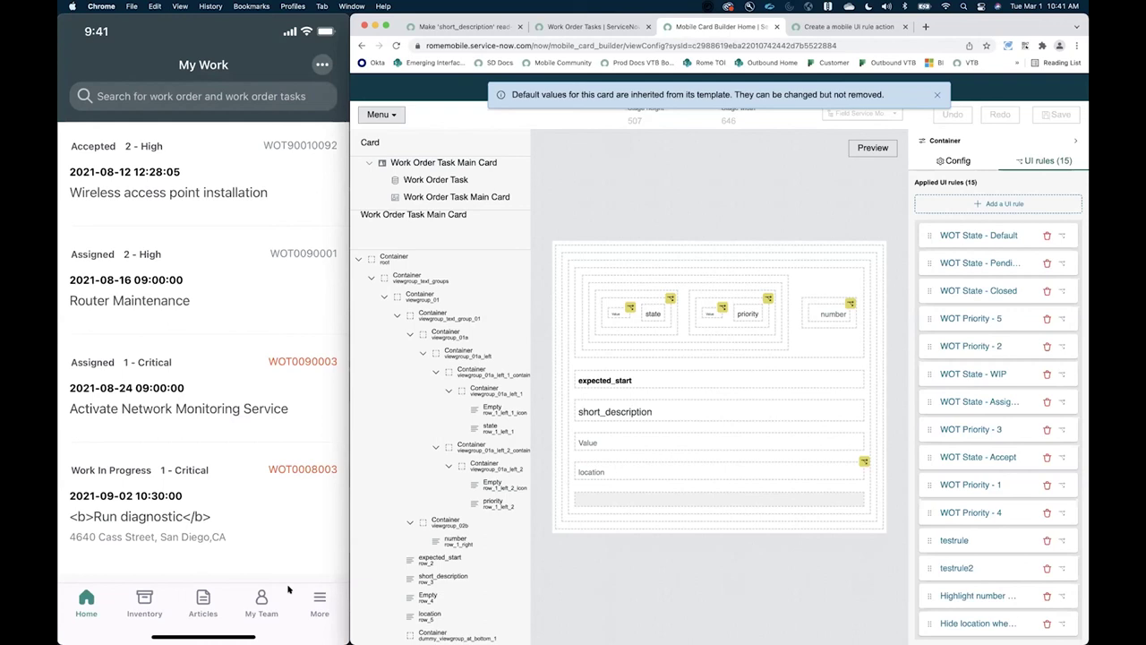
pyautogui.moveTo(288, 550)
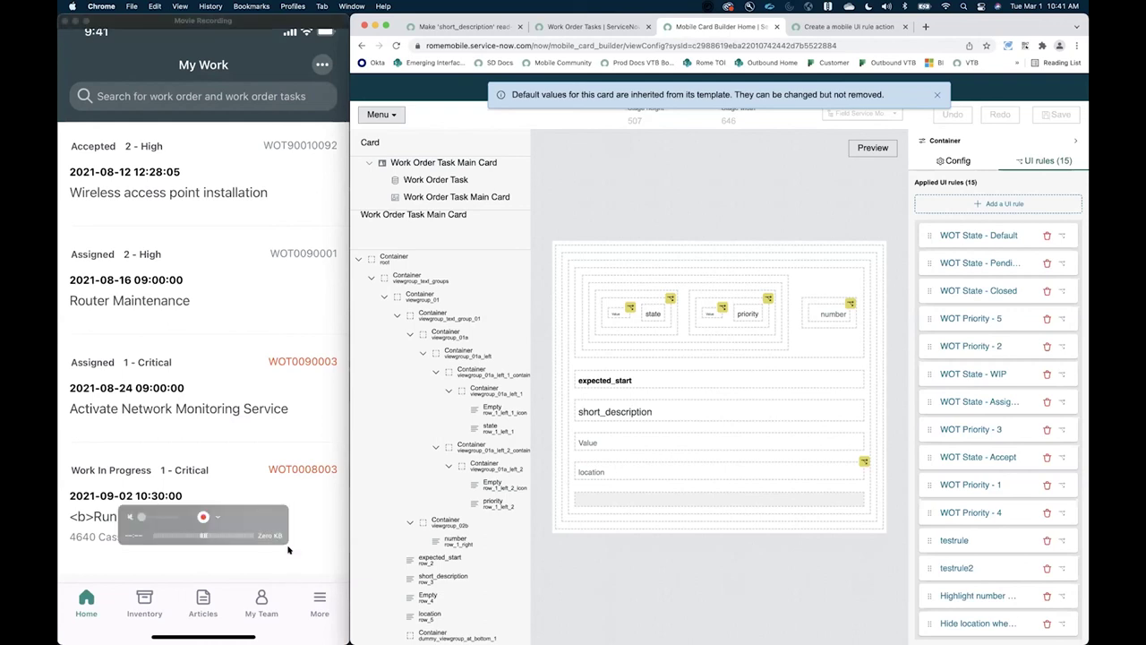